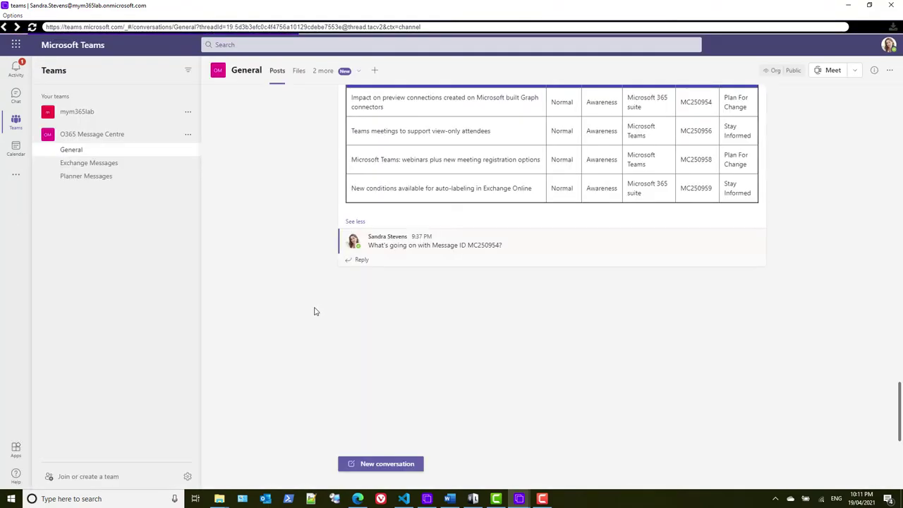
scroll(315, 304, "up", 3)
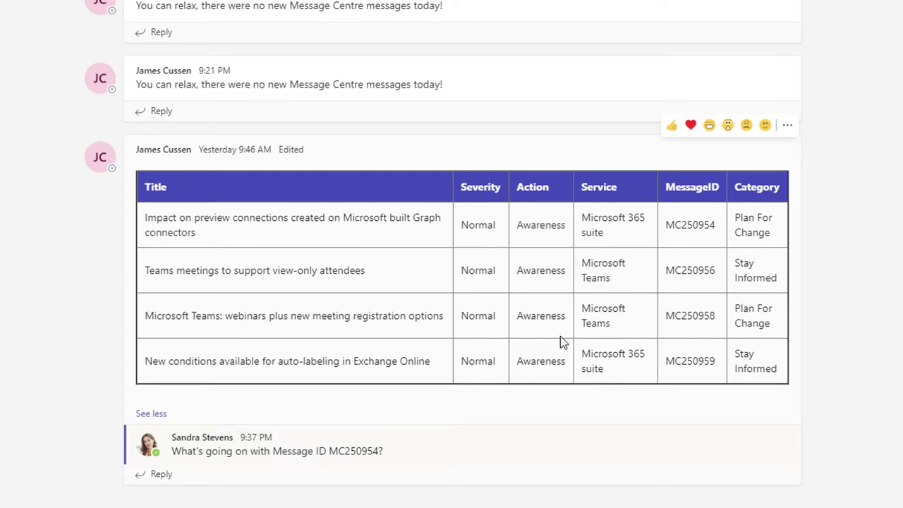
left_click(624, 286)
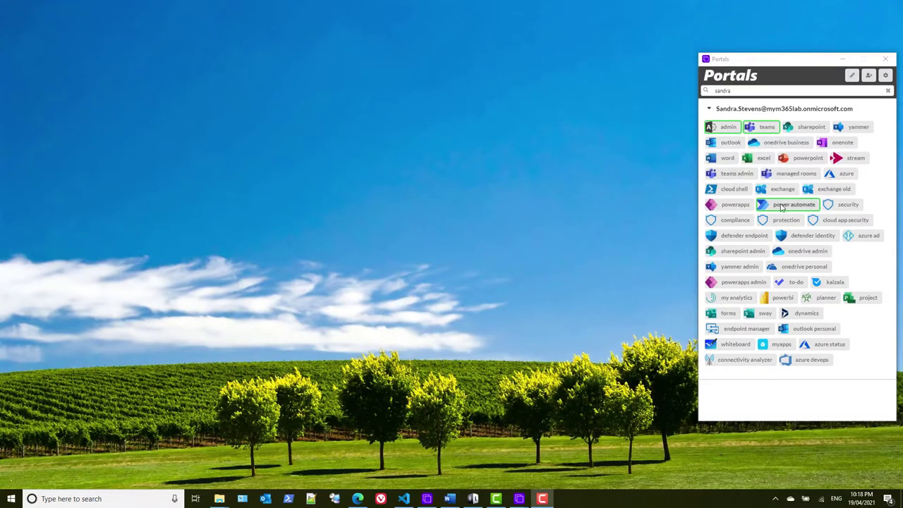
- Switch to Power Automate from the Portals launcher, maximize its window and show the flow creation page
left_click(784, 205)
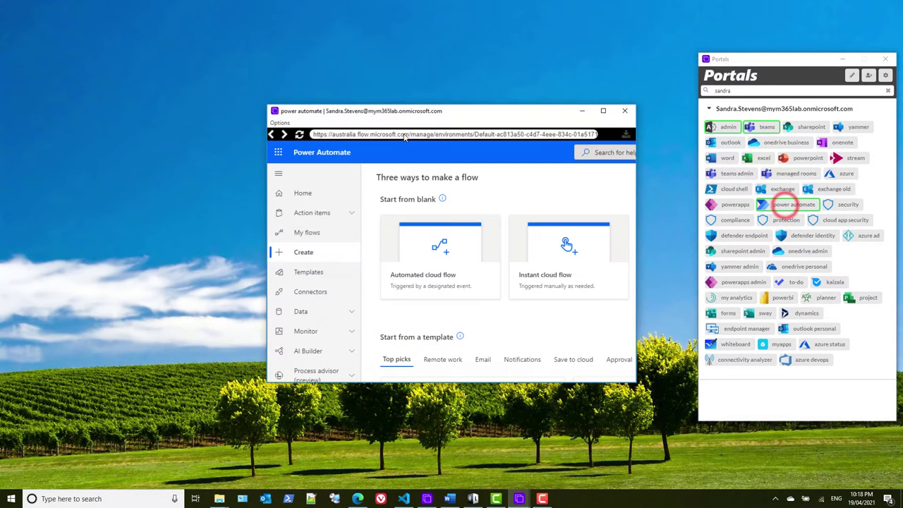
double_click(427, 111)
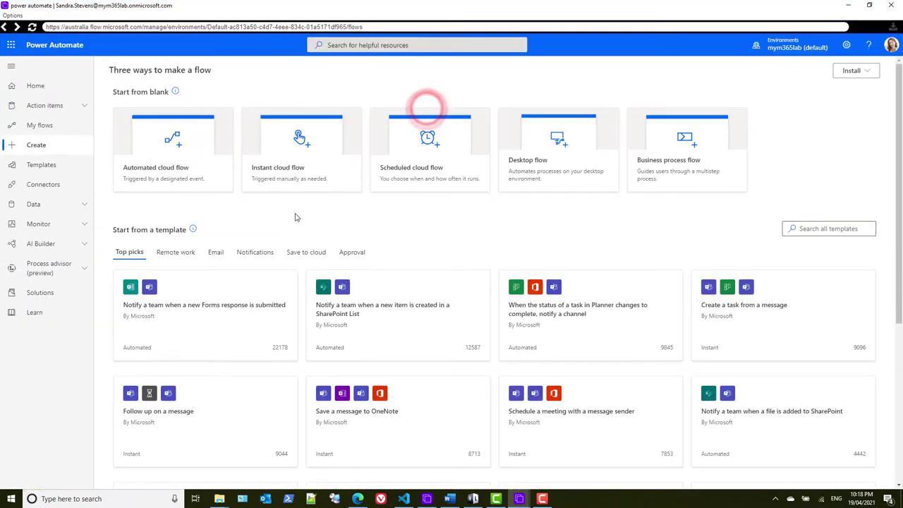
left_click(32, 152)
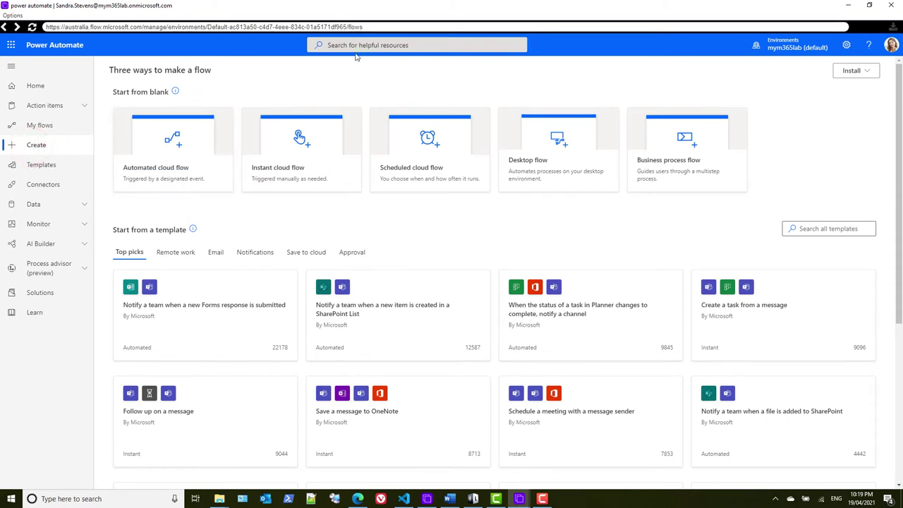
- Search all flow templates for "summary"
left_click(812, 230)
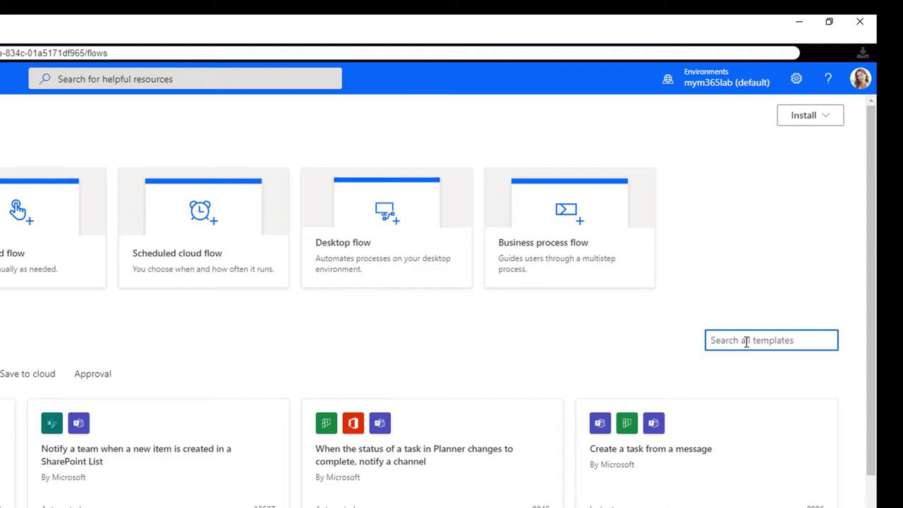
type("summary")
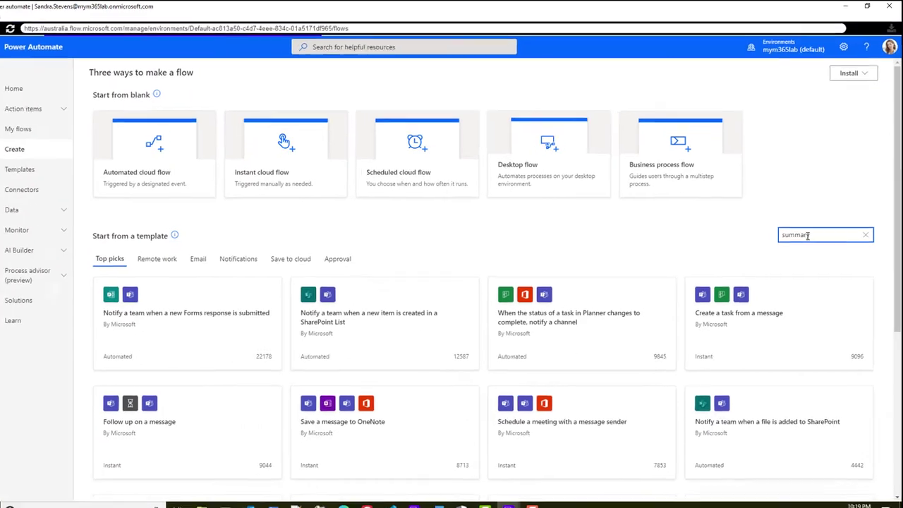
key("Return")
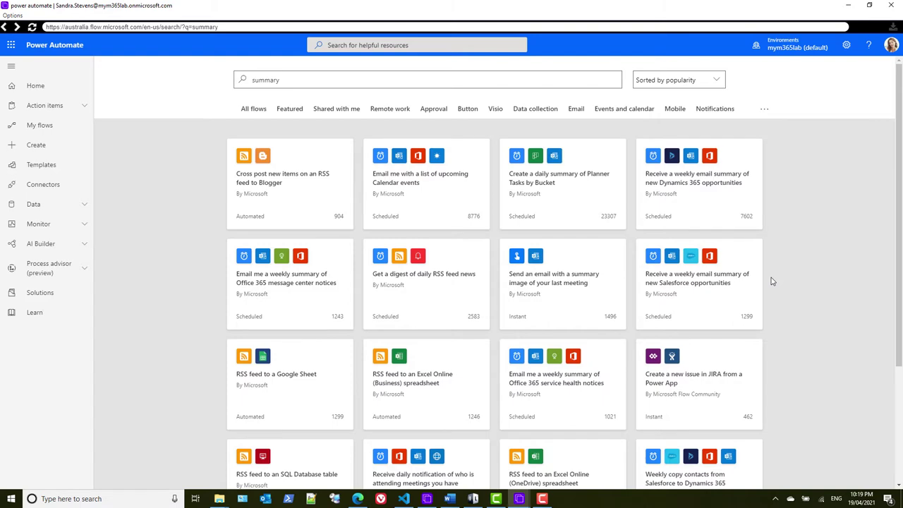
- Start a flow from the "Email me a weekly summary of Office 365 message center notices" template, continuing with the Outlook and Users connections
scroll(772, 279, "down", 1)
scroll(772, 279, "up", 1)
left_click(297, 277)
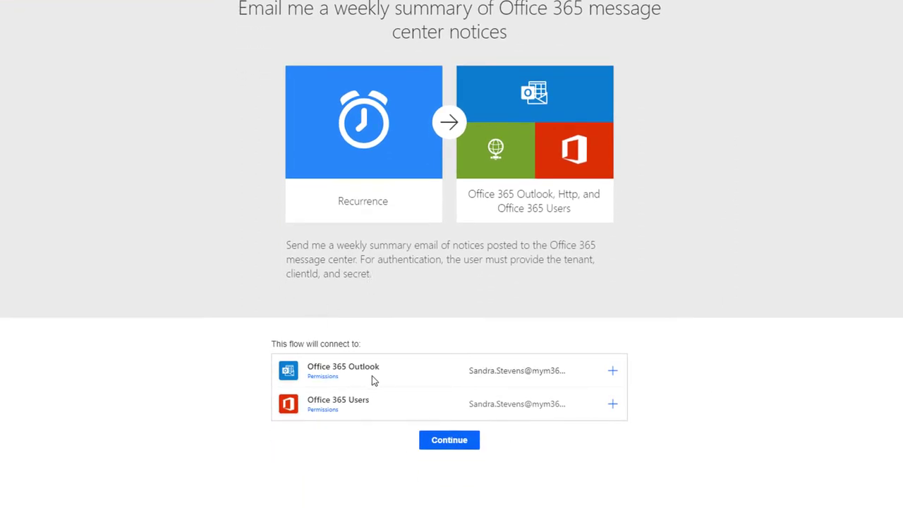
left_click(439, 441)
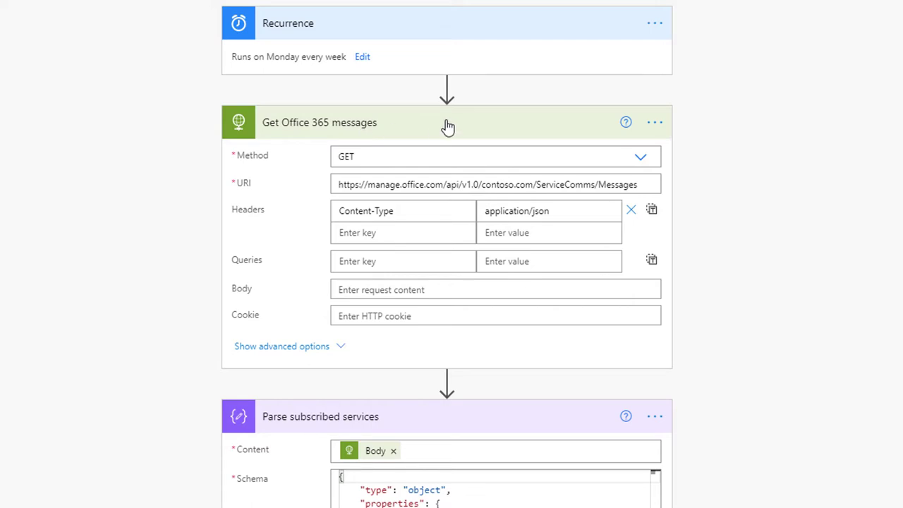
- Show the advanced options of the Get Office 365 messages action and examine its Tenant, Client ID and Secret fields
left_click(306, 353)
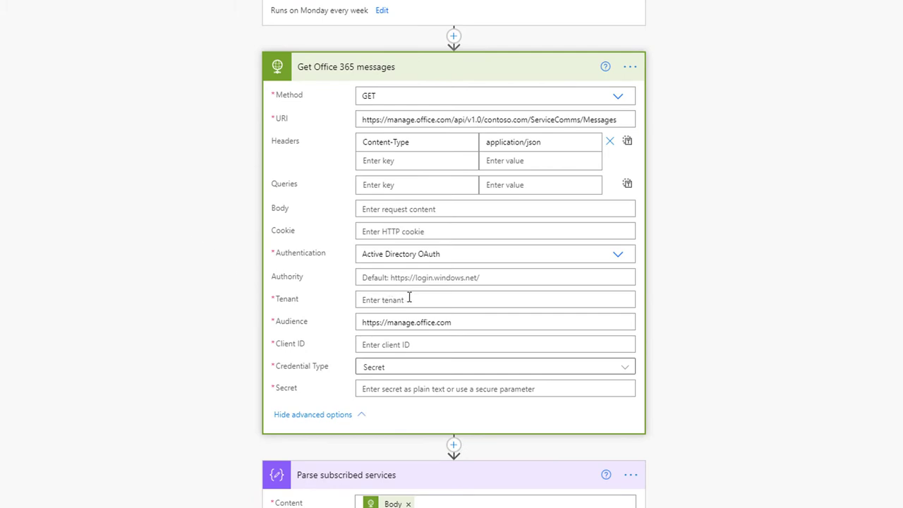
left_click(408, 300)
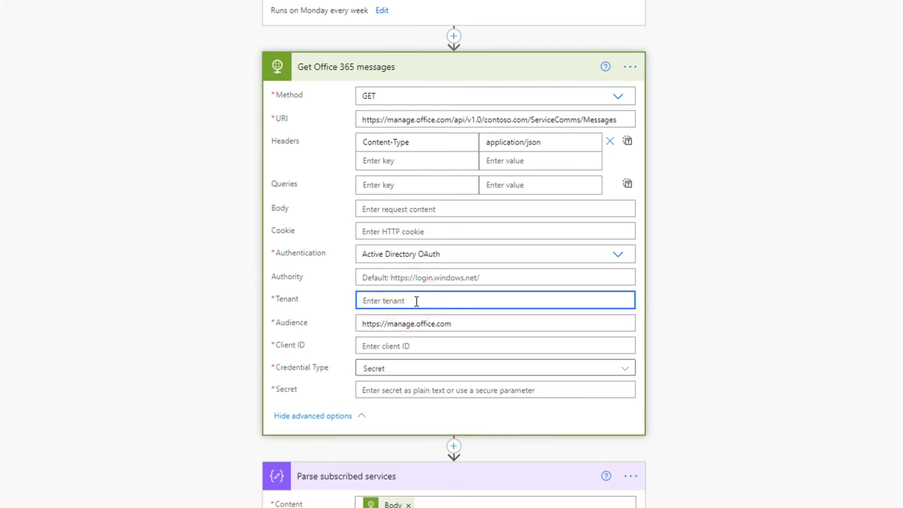
left_click(423, 346)
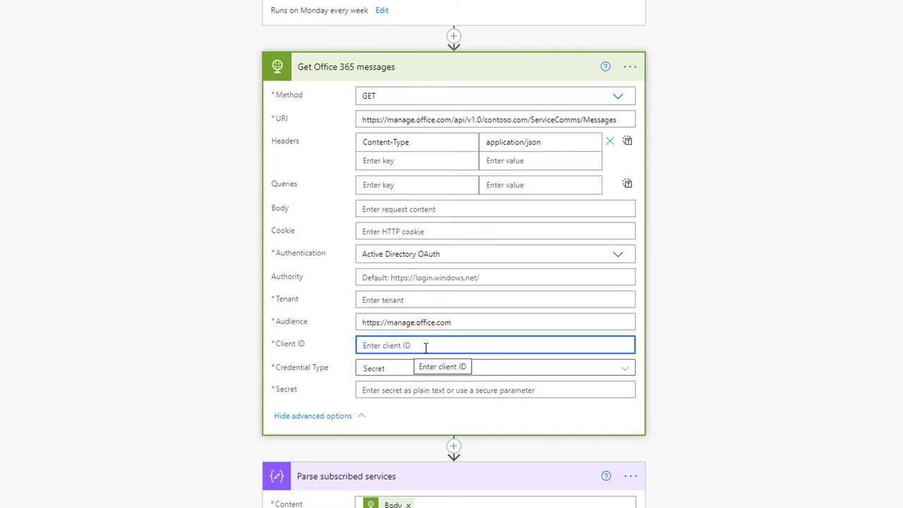
left_click(398, 393)
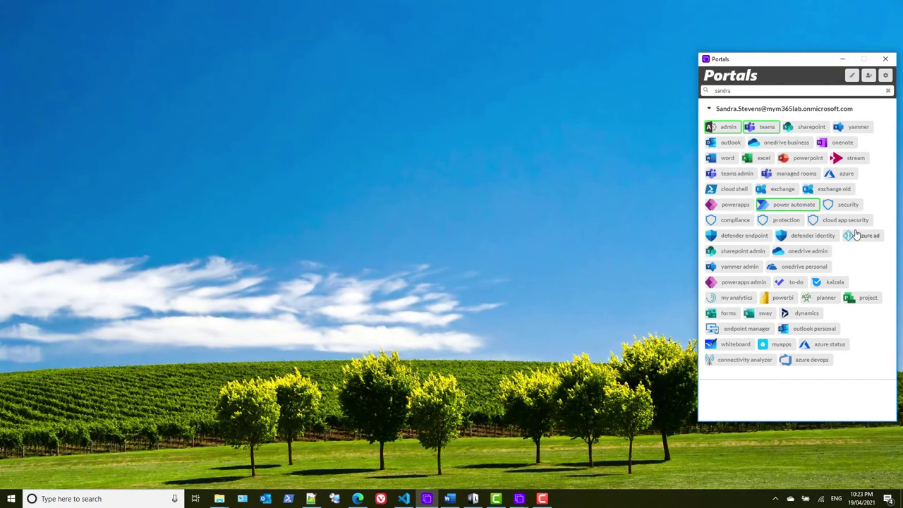
- Switch to the Azure AD admin center from the Portals launcher, maximize it and open the directory's app registrations
left_click(862, 235)
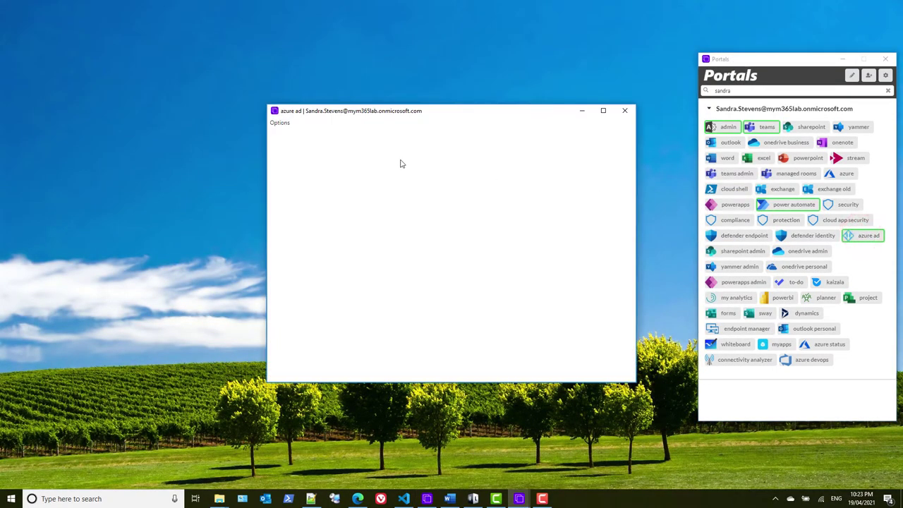
double_click(437, 113)
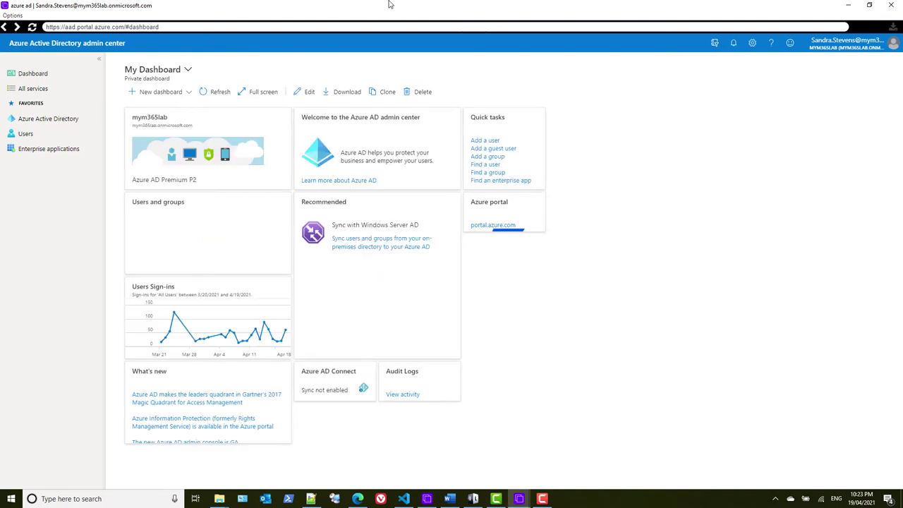
left_click(56, 118)
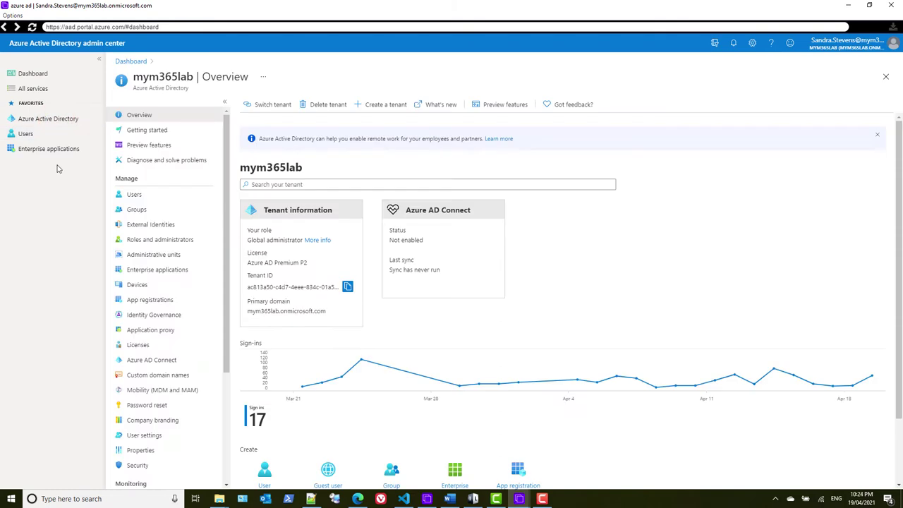
left_click(152, 300)
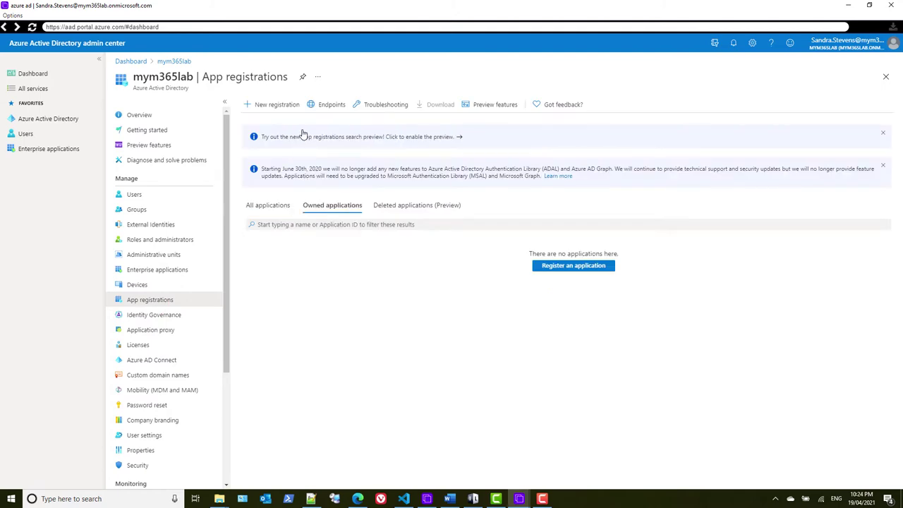
- Register a new application named MessageCentreFlow for accounts in this organizational directory only
left_click(277, 105)
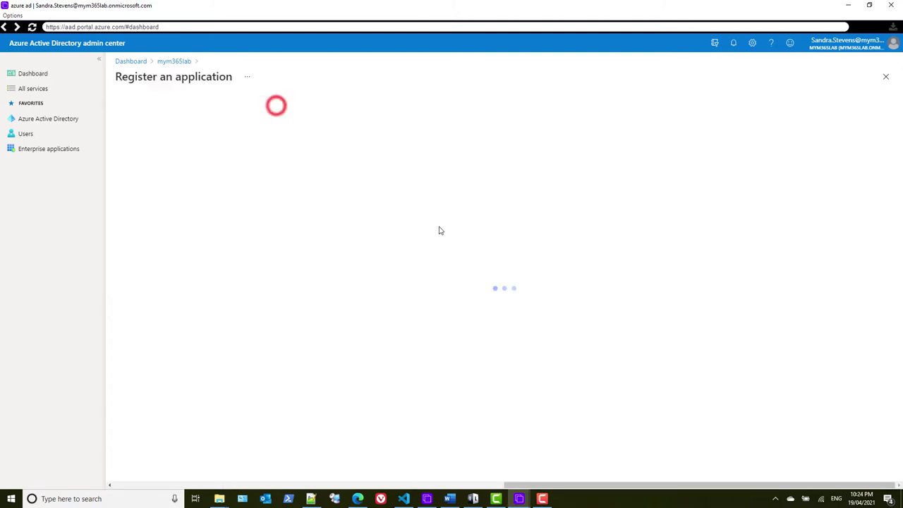
left_click(198, 98)
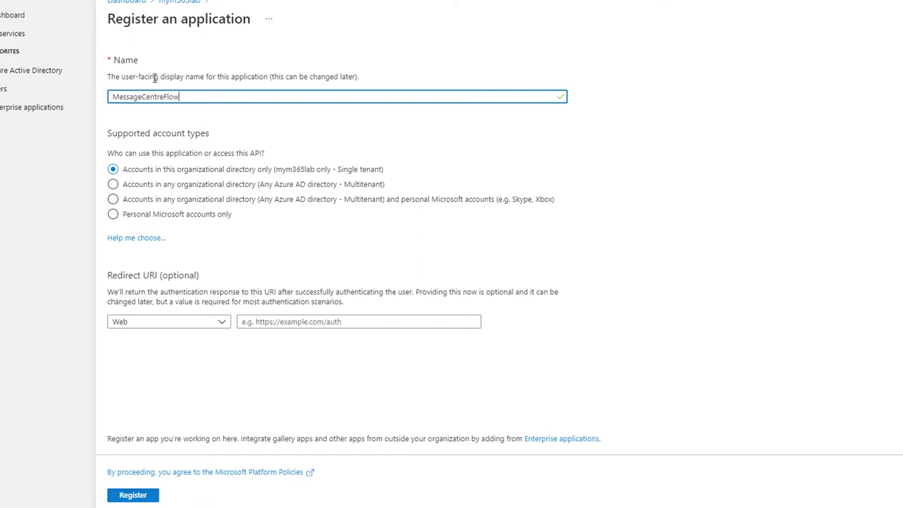
left_click(132, 495)
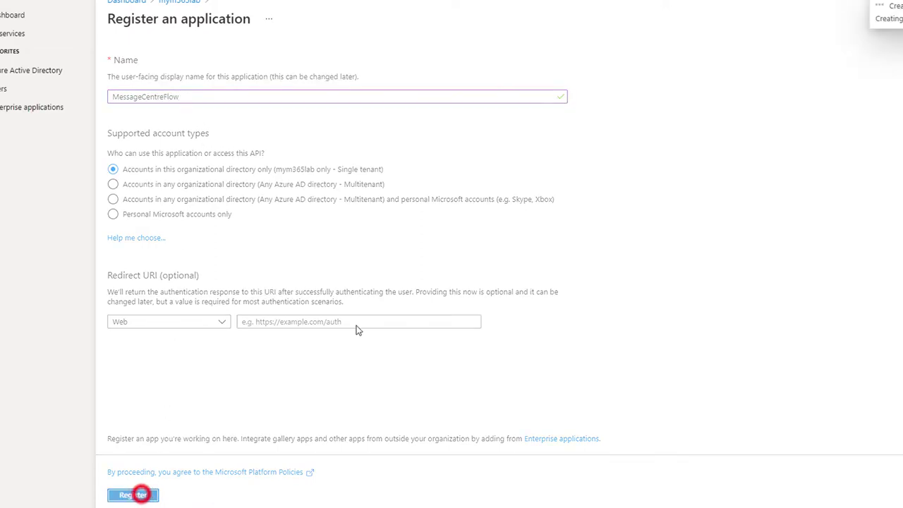
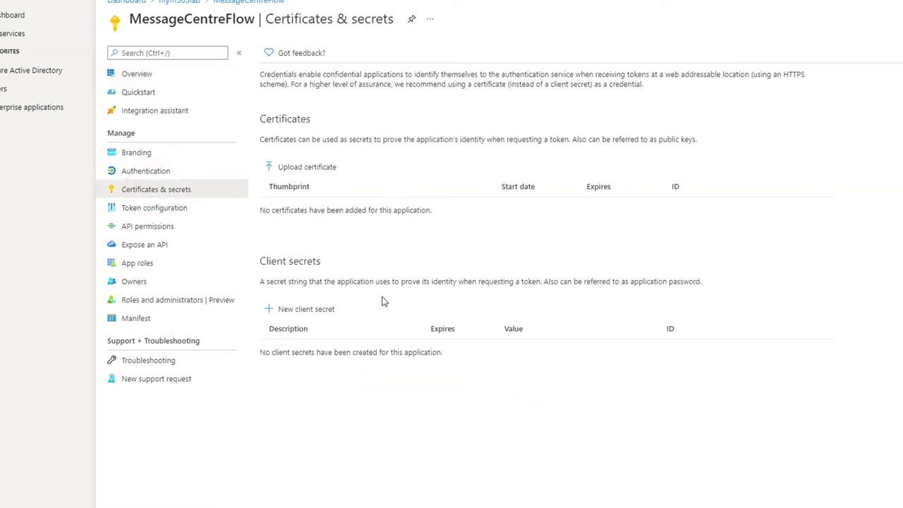
- Add a client secret to MessageCentreFlow with the description MessageCentreApp and a 12-month expiry
left_click(307, 310)
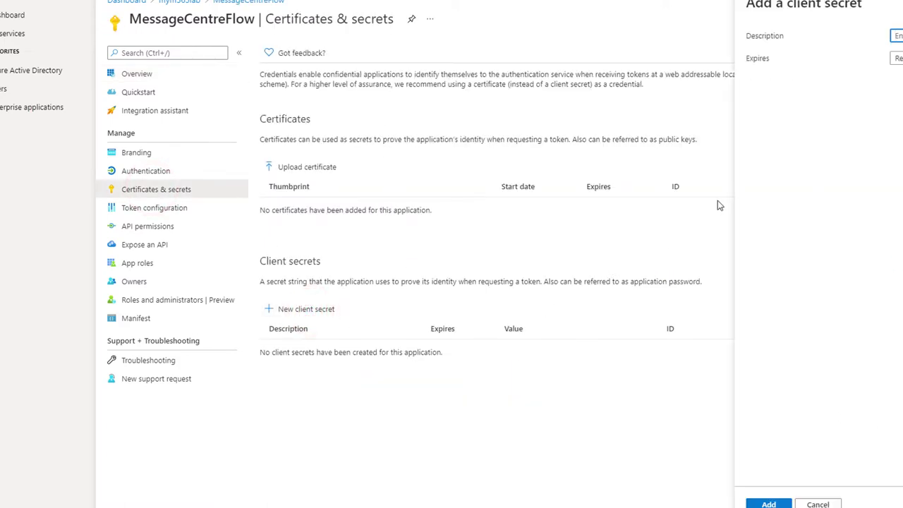
left_click(899, 36)
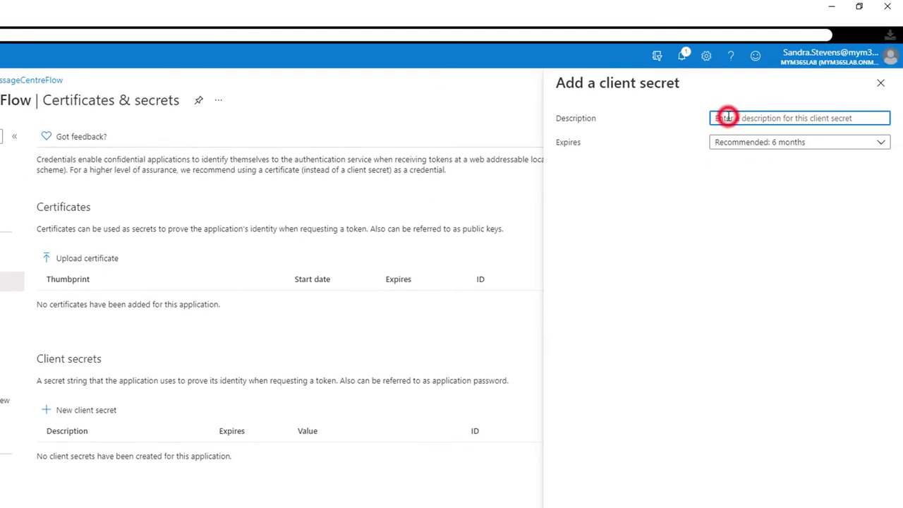
type("MessageCentreApp")
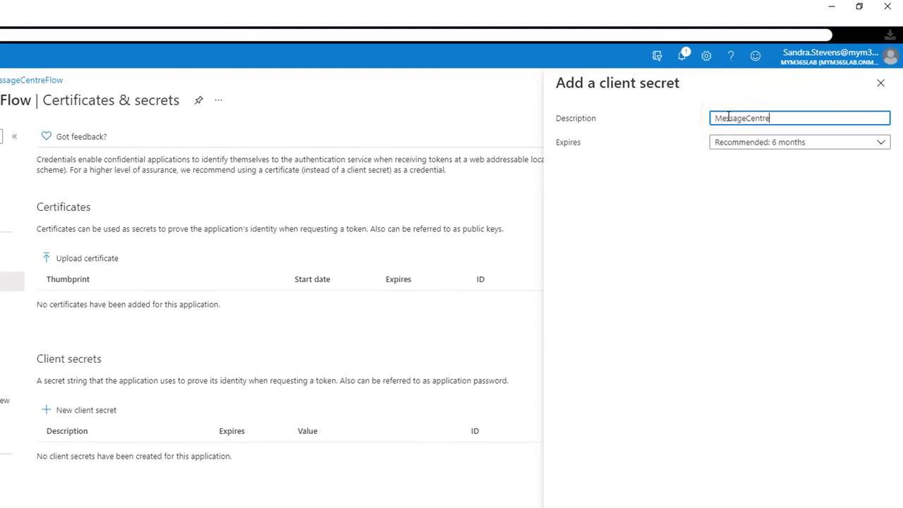
left_click(853, 144)
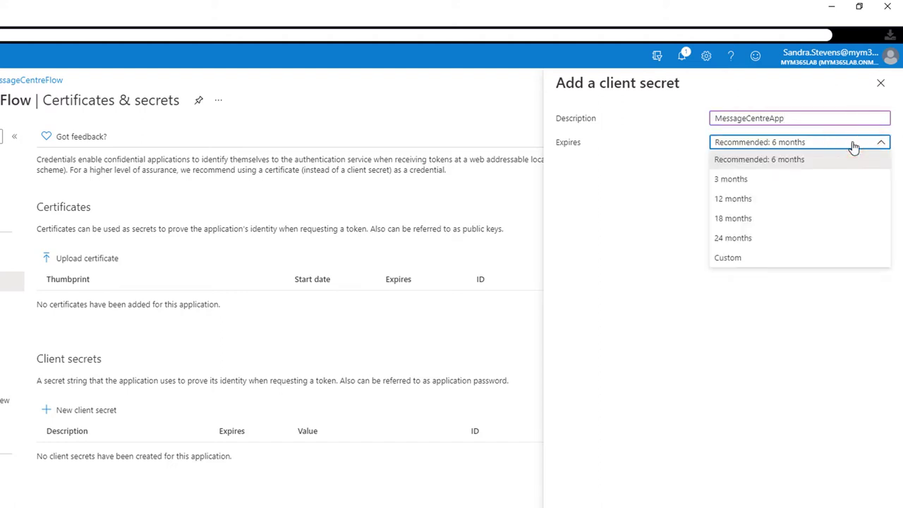
left_click(748, 203)
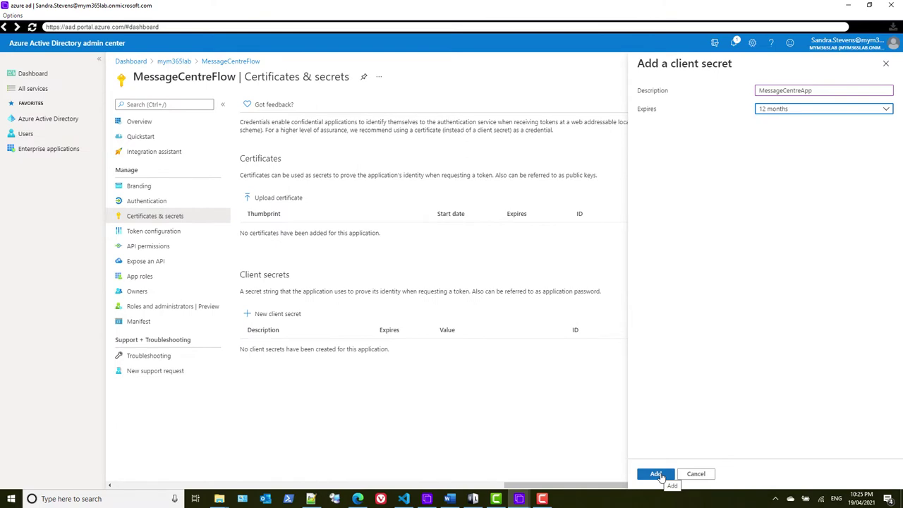
left_click(659, 475)
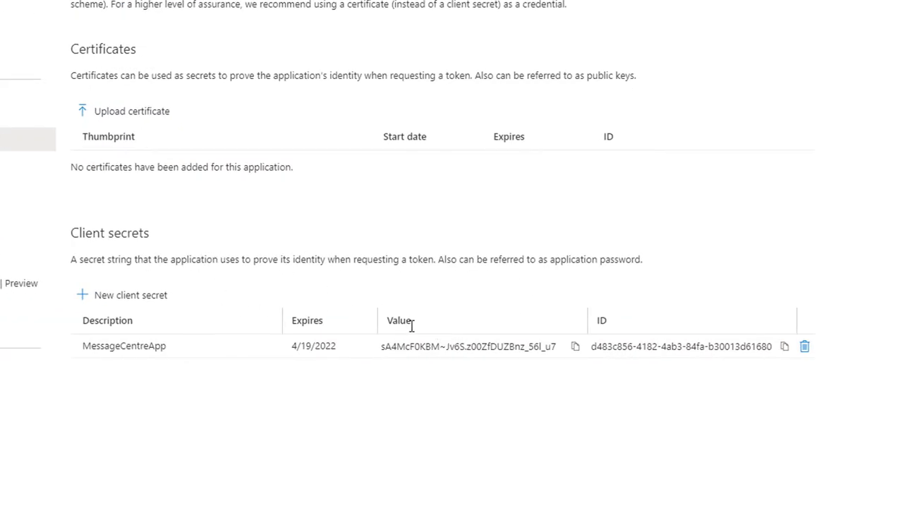
- Copy the new client secret's value into the Secret line of the Notepad++ note, and minimize the note
left_click(576, 346)
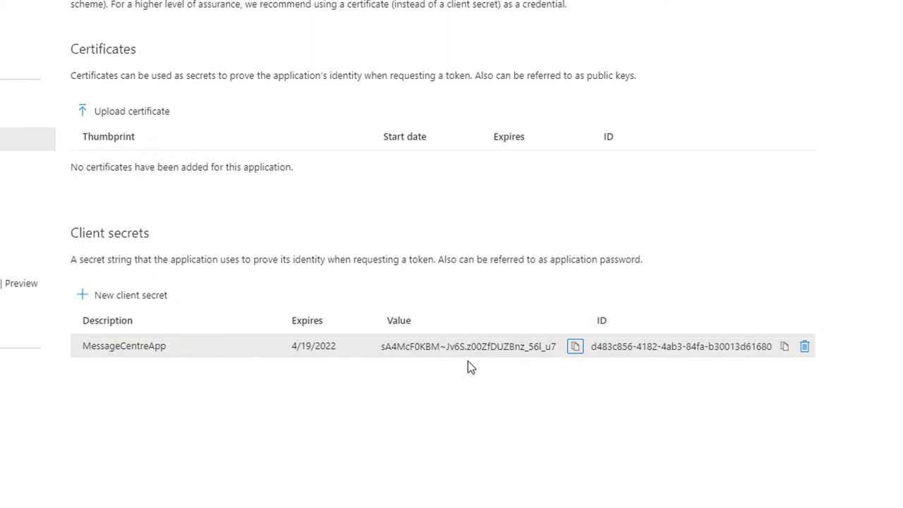
left_click(311, 498)
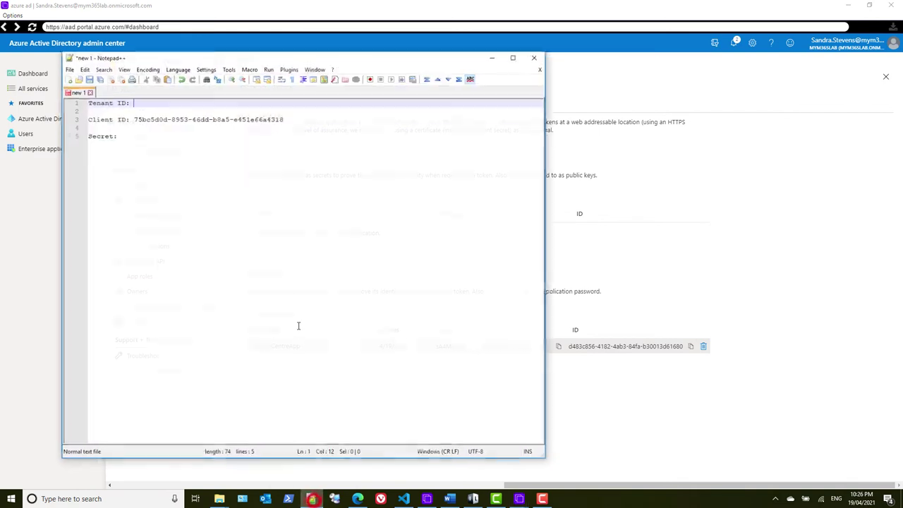
left_click(146, 129)
key("ctrl+v")
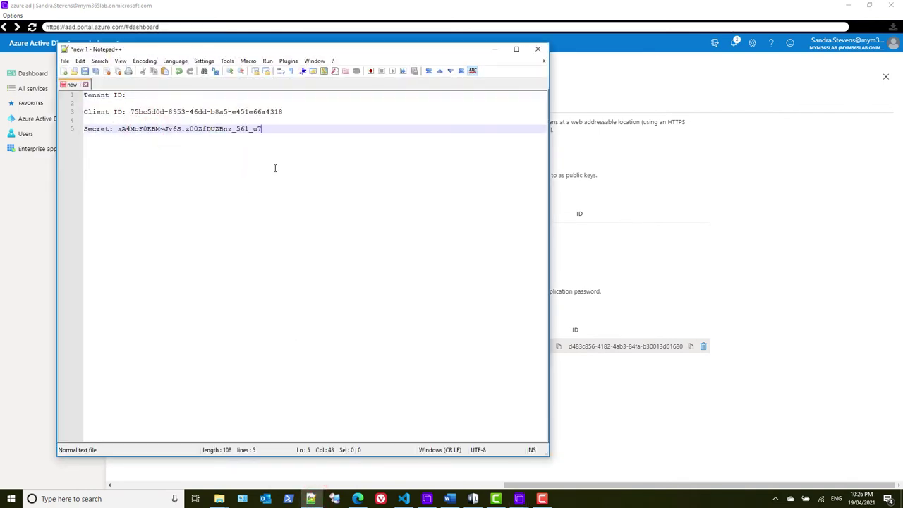
left_click_drag(343, 51, 371, 58)
left_click(524, 56)
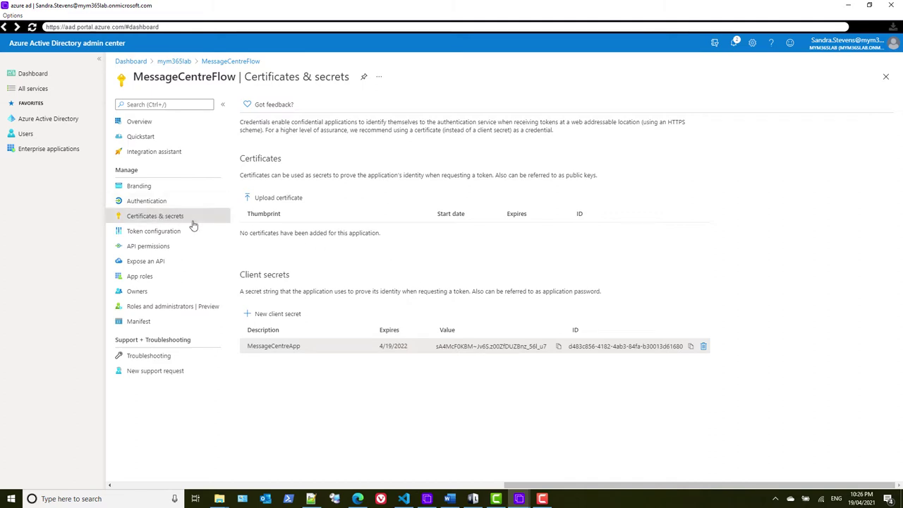
- Remove the Microsoft Graph User.Read permission from MessageCentreFlow's API permissions
left_click(149, 246)
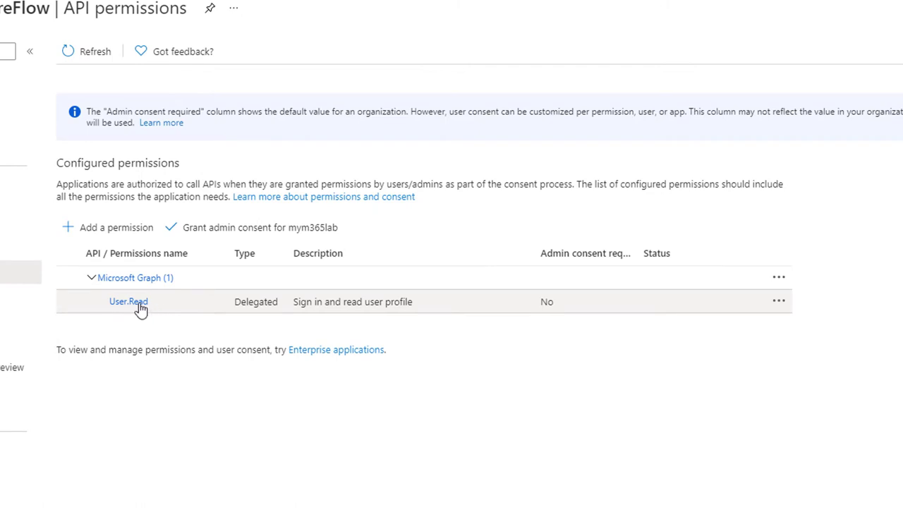
left_click(778, 302)
left_click(808, 310)
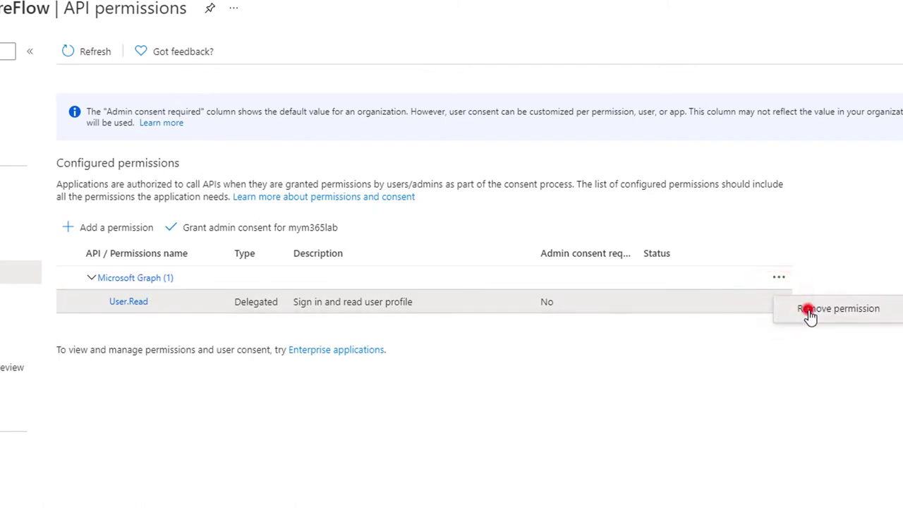
left_click(109, 157)
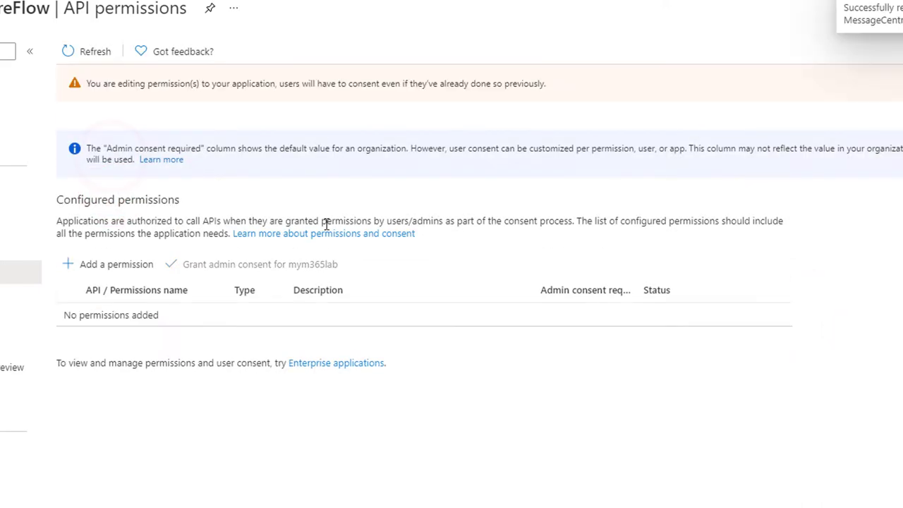
- Add the Office 365 Management APIs application permission ServiceHealth.Read to MessageCentreFlow and grant admin consent for mym365lab
left_click(120, 263)
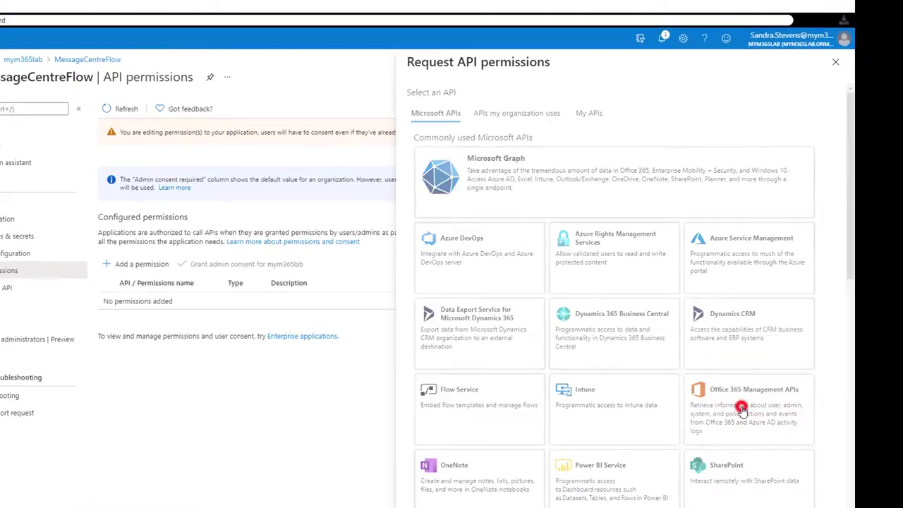
left_click(804, 370)
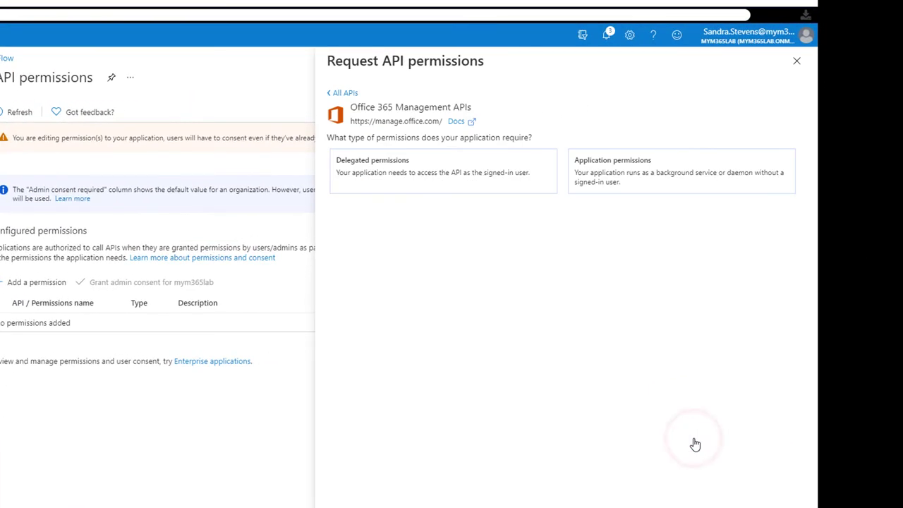
left_click(632, 177)
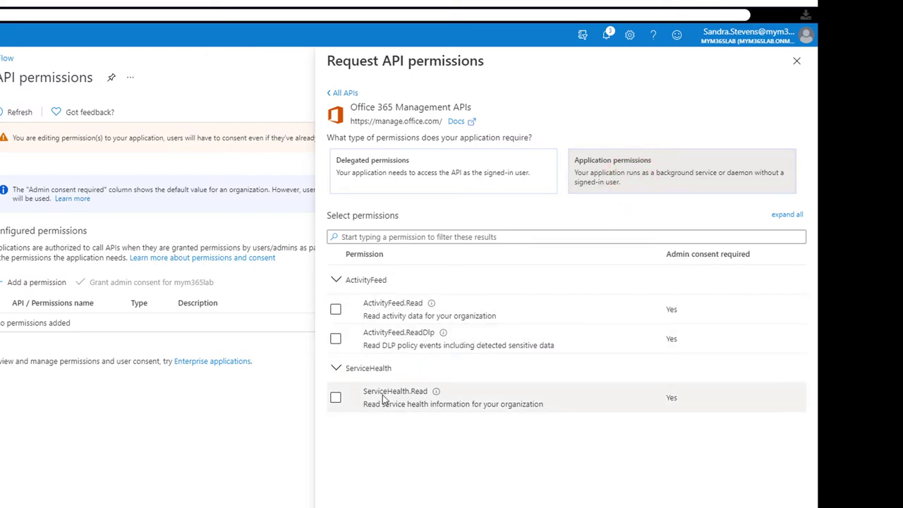
left_click(336, 400)
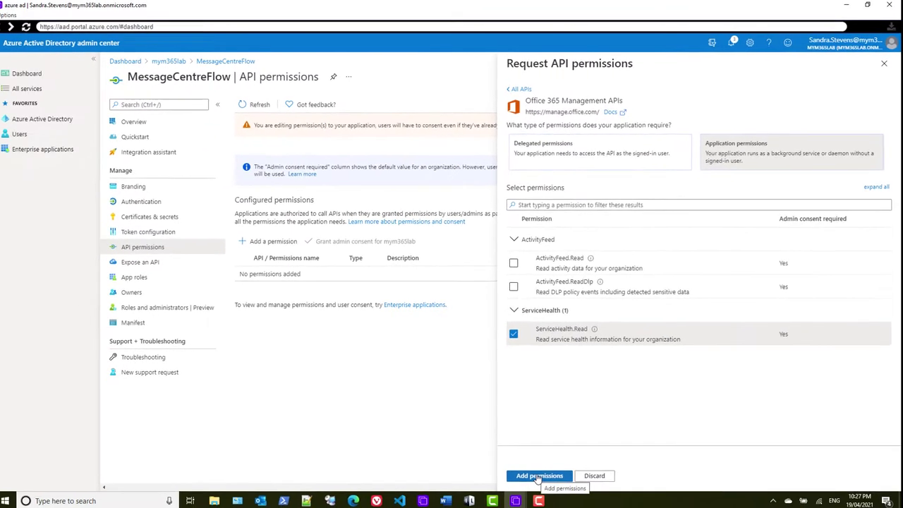
left_click(541, 475)
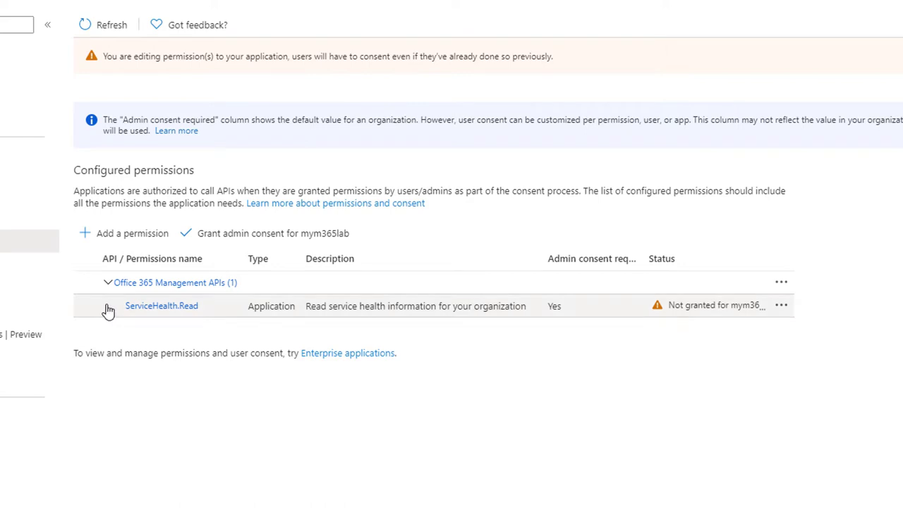
left_click(253, 236)
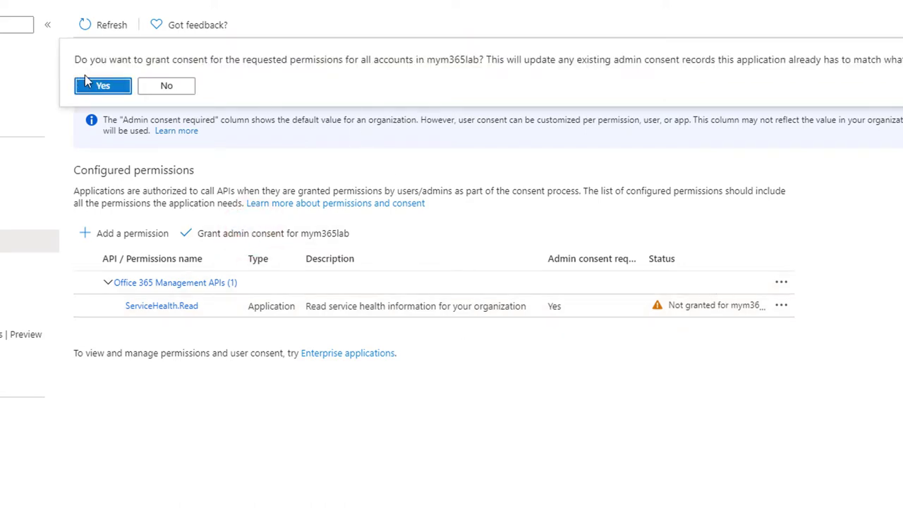
left_click(103, 86)
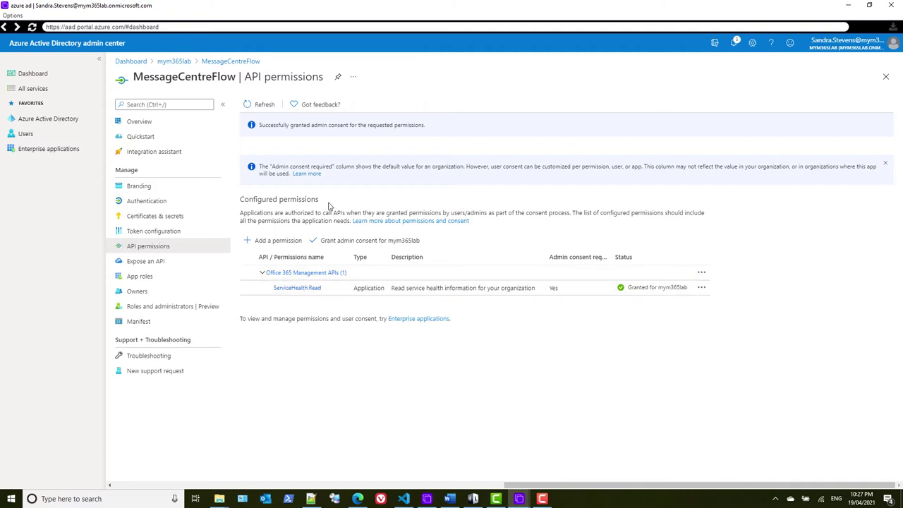
- Copy the tenant ID from the Azure Active Directory overview into the Tenant ID line of the Notepad++ note, and minimize the note
left_click(51, 118)
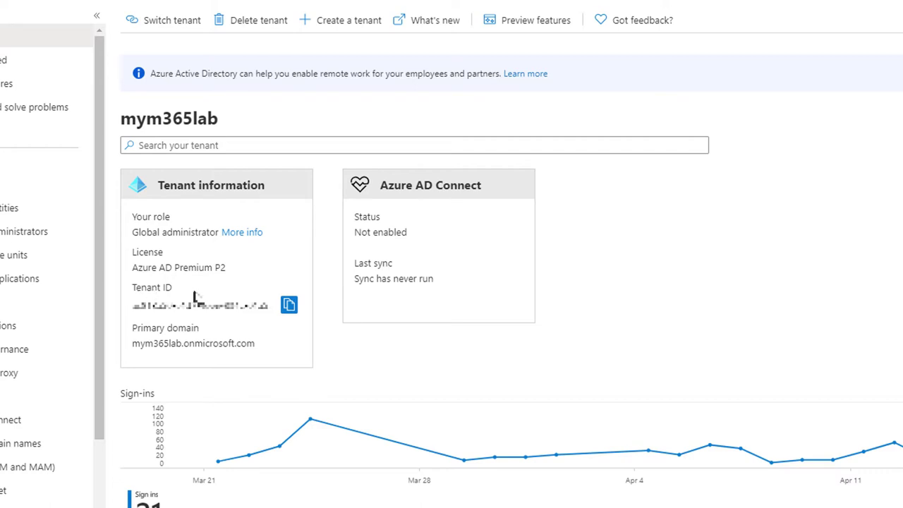
left_click(288, 306)
key("alt+Tab")
left_click(231, 101)
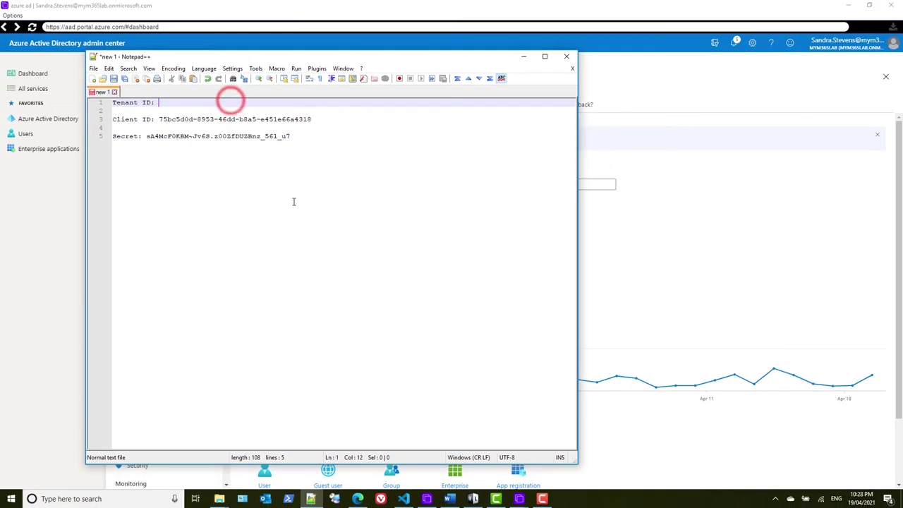
key("ctrl+v")
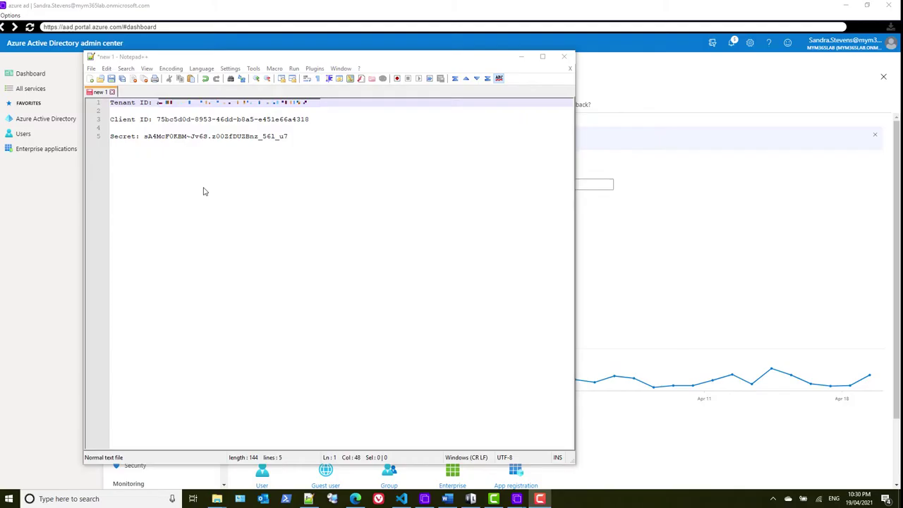
left_click(520, 57)
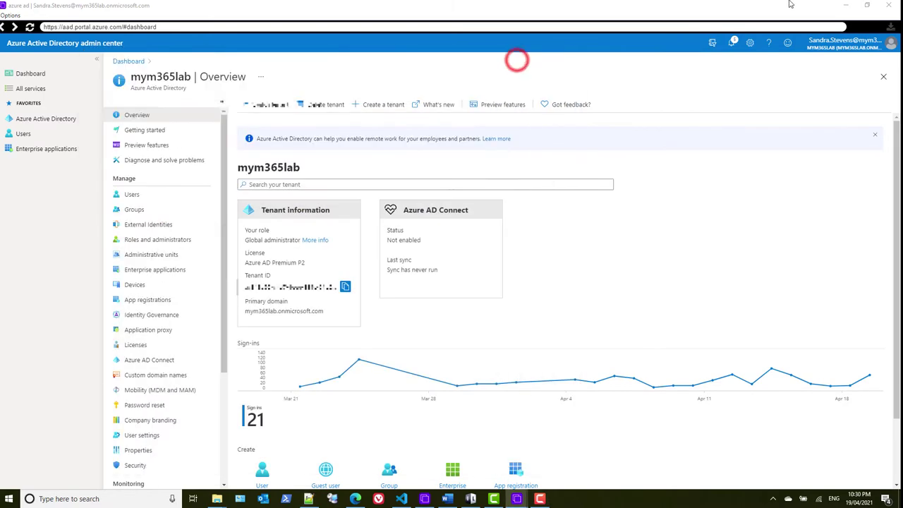
- Switch to the Power Automate flow and paste the tenant ID from the note into the Tenant field of Get Office 365 messages
left_click(846, 5)
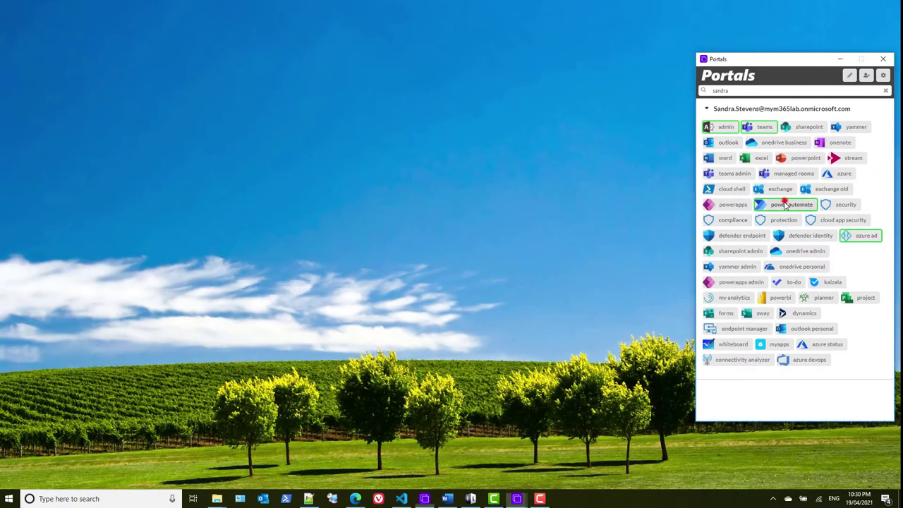
left_click(784, 203)
double_click(460, 110)
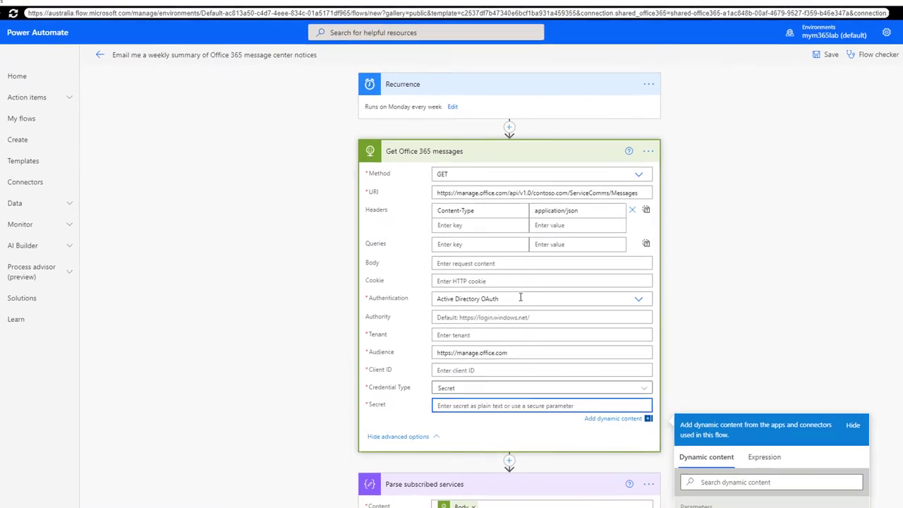
key("alt+Tab")
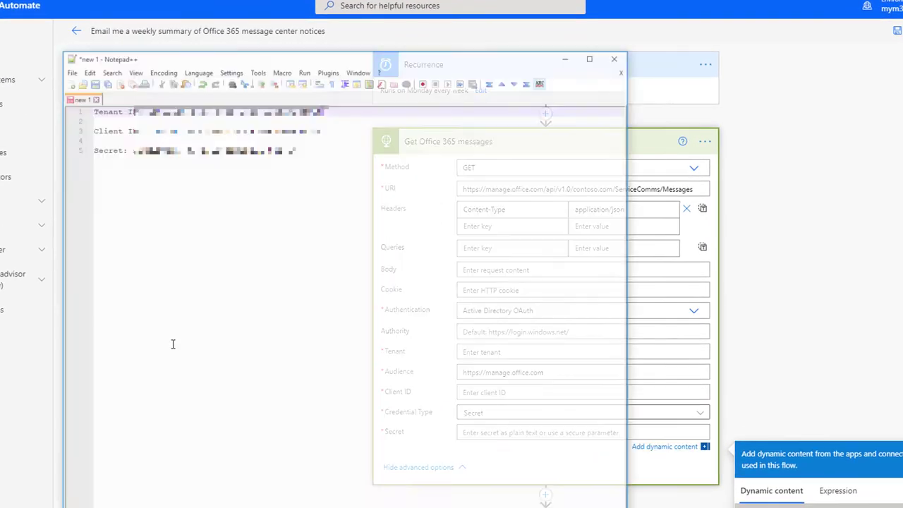
left_click_drag(323, 76, 133, 76)
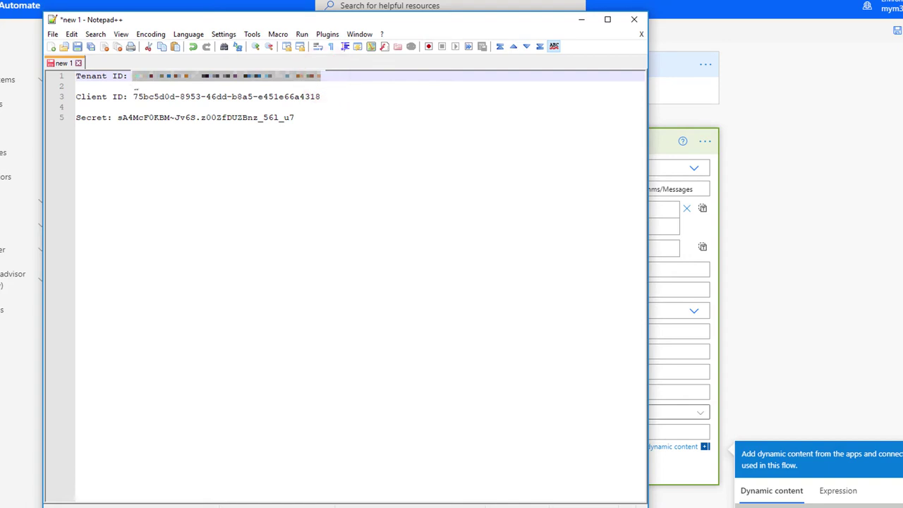
key("ctrl+c")
left_click(661, 146)
left_click(520, 353)
key("ctrl+v")
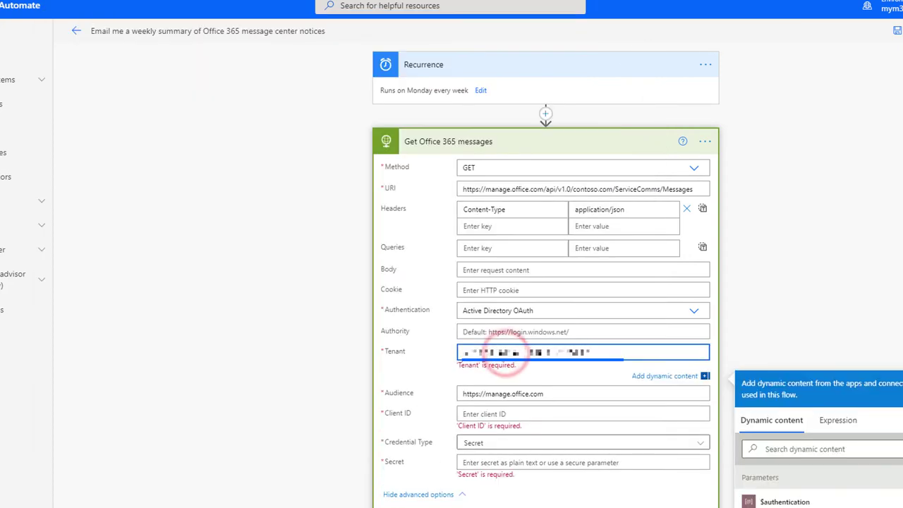
- Copy the client ID from the Notepad++ note into the Client ID field of Get Office 365 messages
key("alt+Tab")
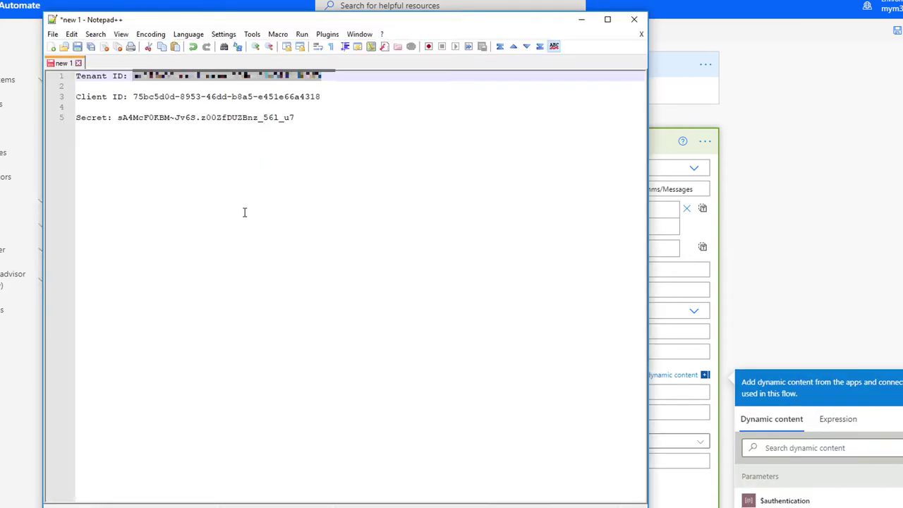
left_click_drag(322, 96, 134, 98)
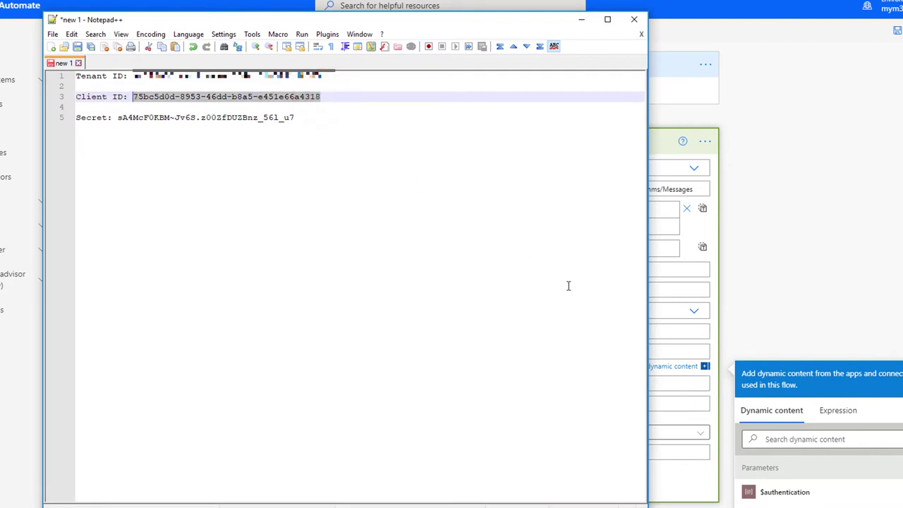
left_click(775, 309)
left_click(497, 392)
key("ctrl+v")
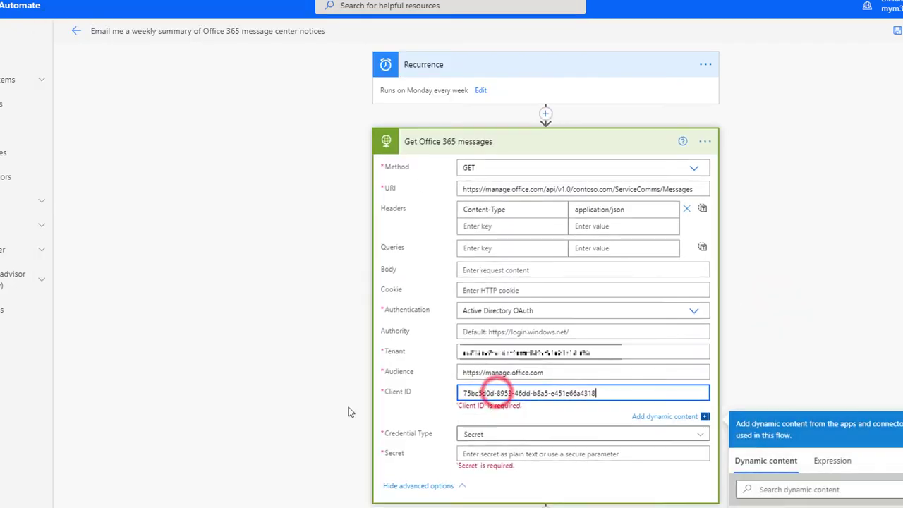
- Copy the client secret from the Notepad++ note into the Secret field of Get Office 365 messages
key("alt+Tab")
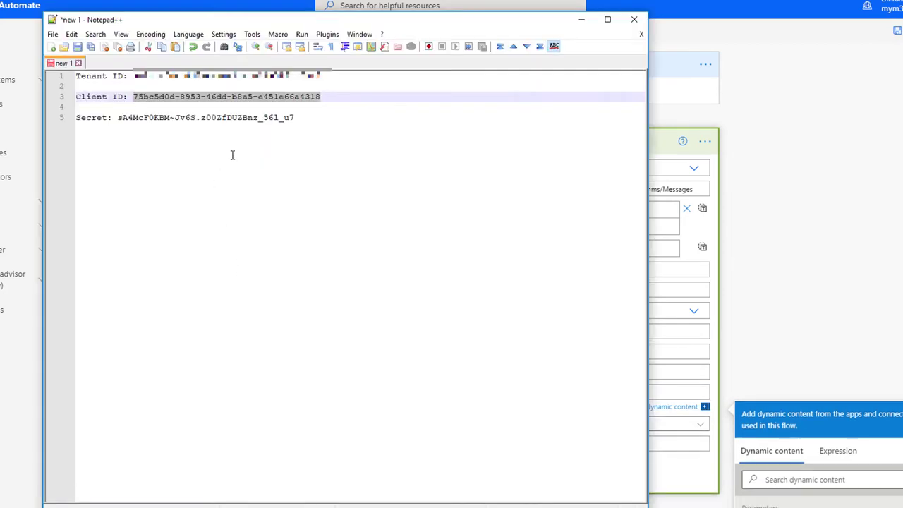
left_click_drag(295, 117, 117, 119)
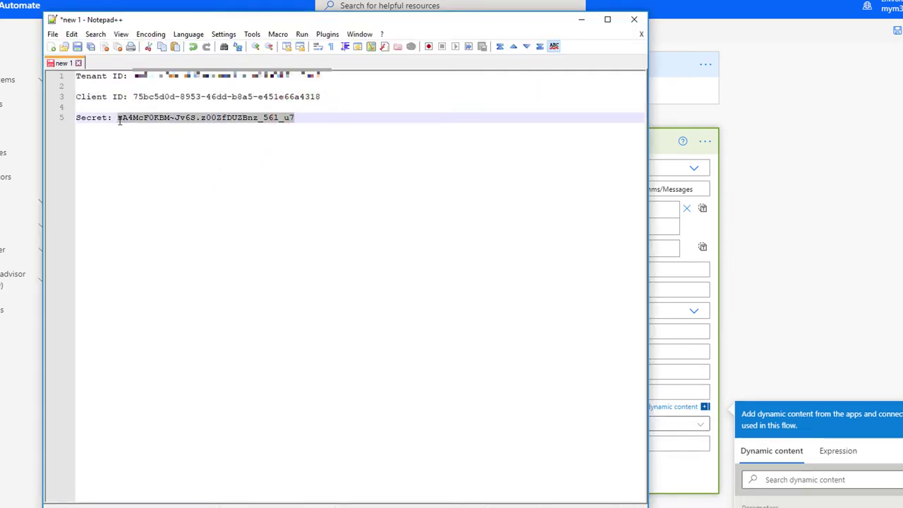
left_click(796, 239)
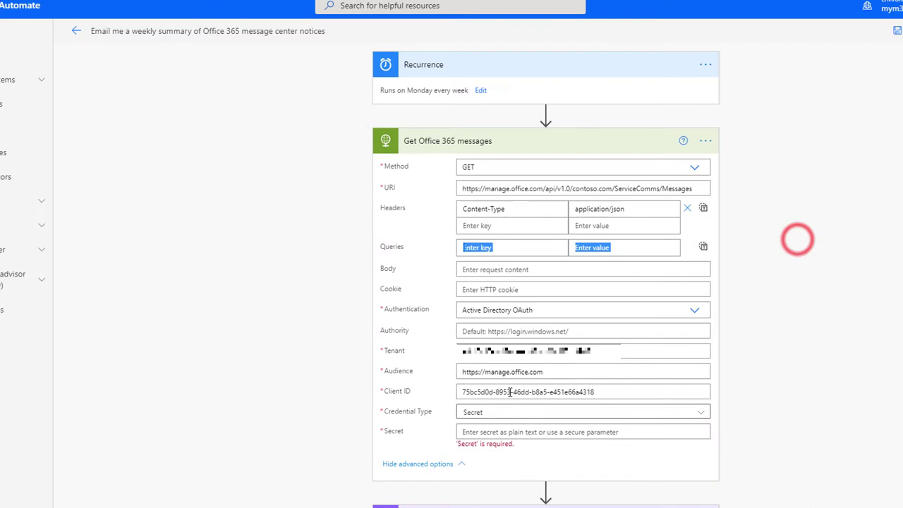
left_click(487, 431)
key("ctrl+v")
left_click(307, 289)
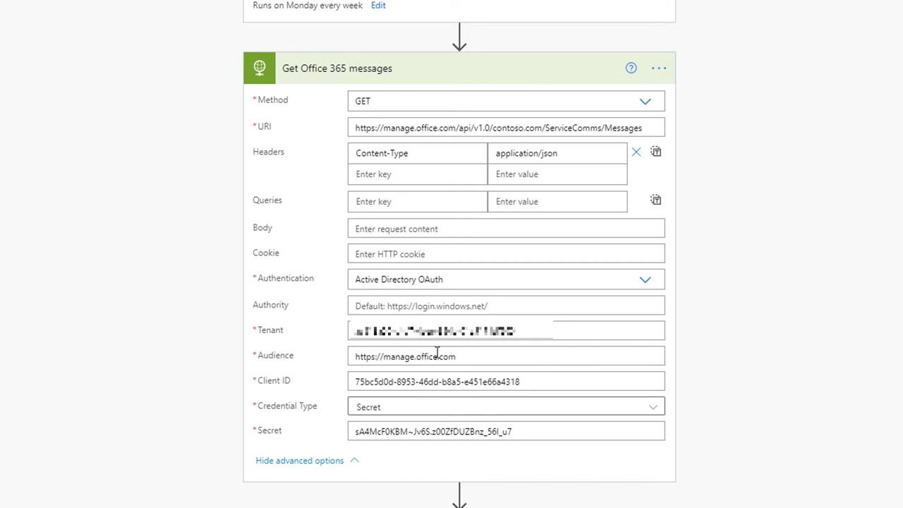
- Collapse the Get Office 365 messages action and set the Recurrence trigger's frequency to Day
left_click(489, 72)
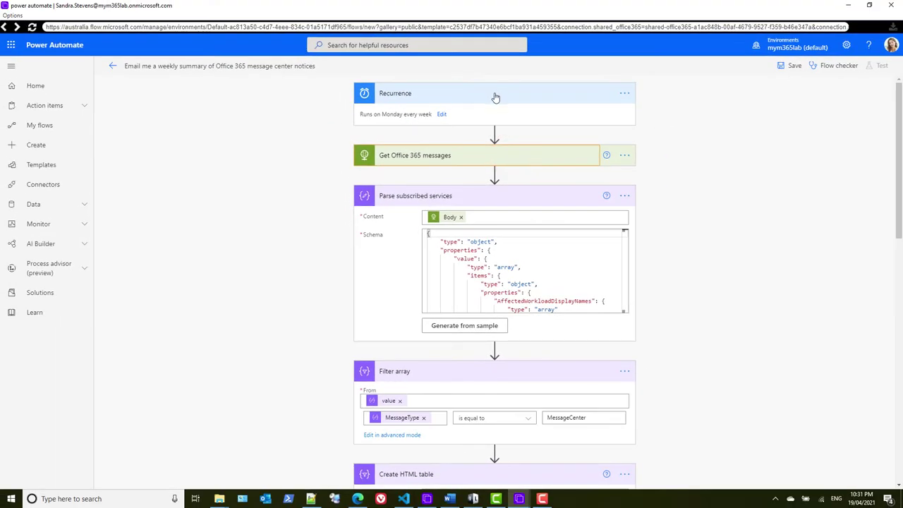
left_click(496, 97)
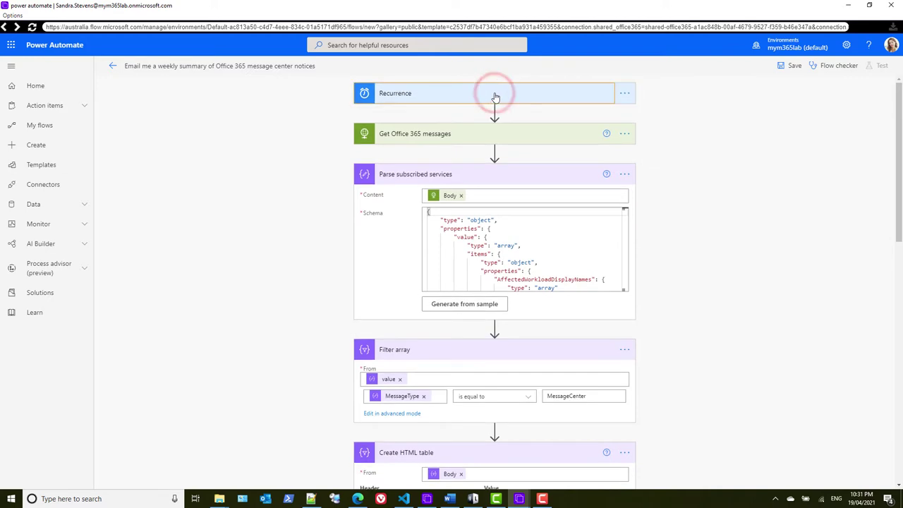
left_click(496, 96)
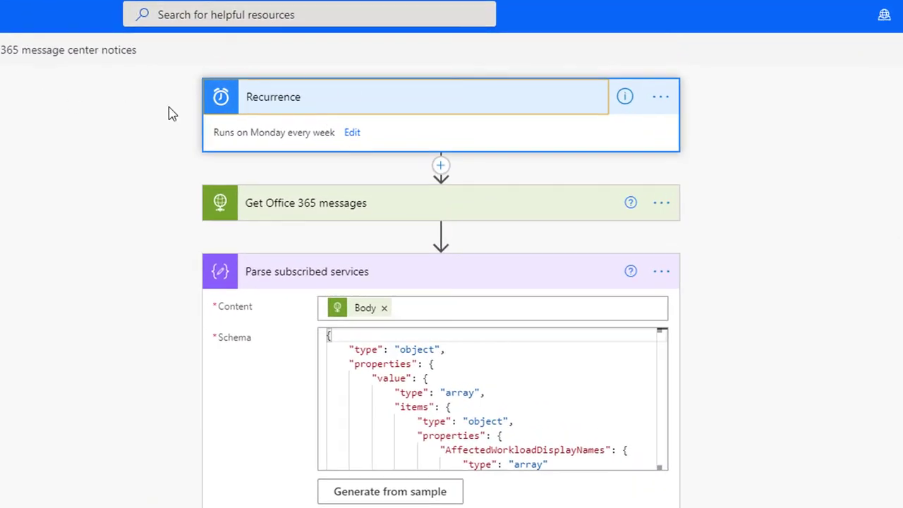
left_click(352, 134)
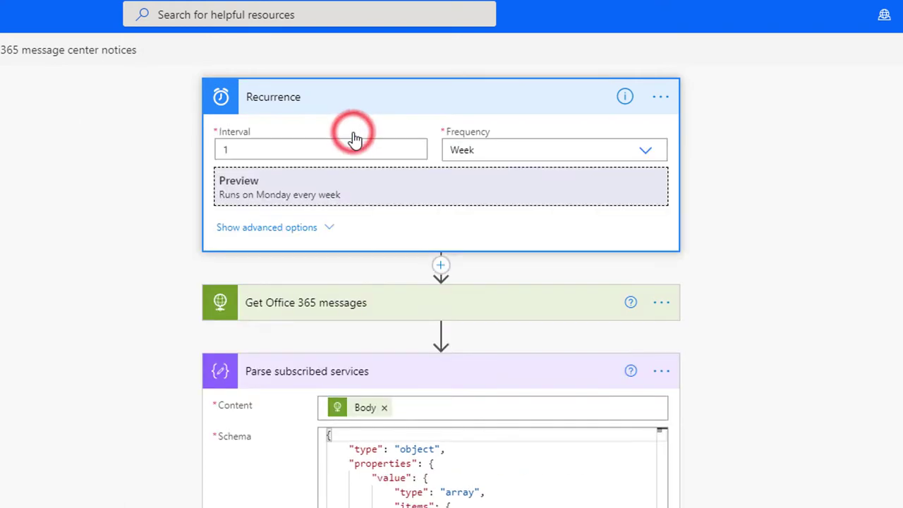
left_click(550, 150)
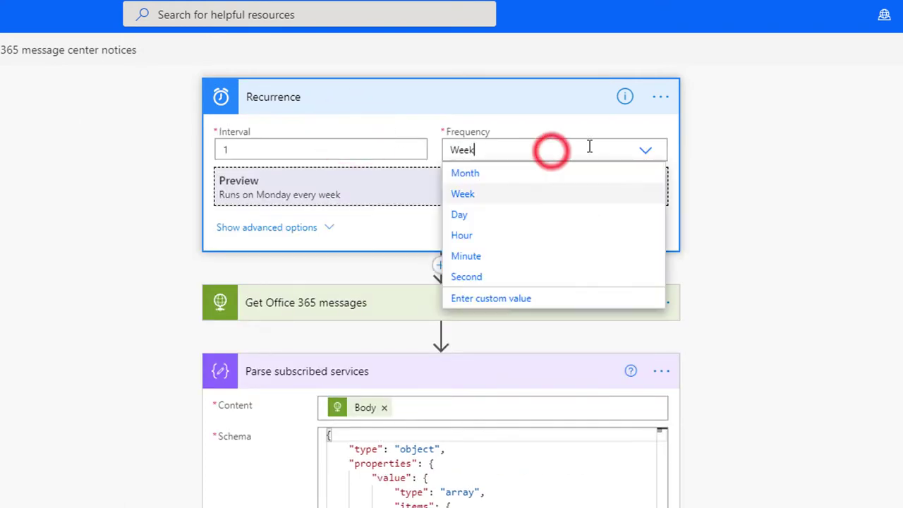
left_click(463, 214)
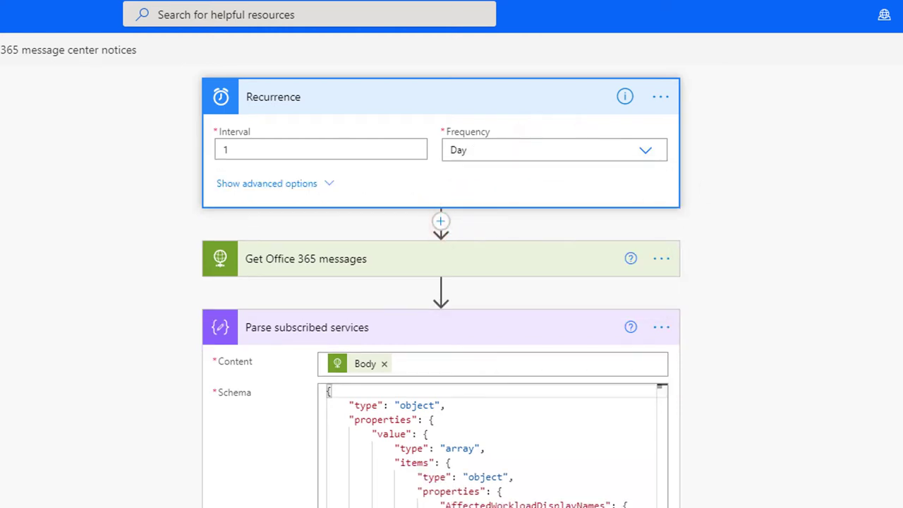
- Review the message table posted in the General channel of the O365 Message Centre team in Microsoft Teams, and return to the flow
key("ctrl+alt+p")
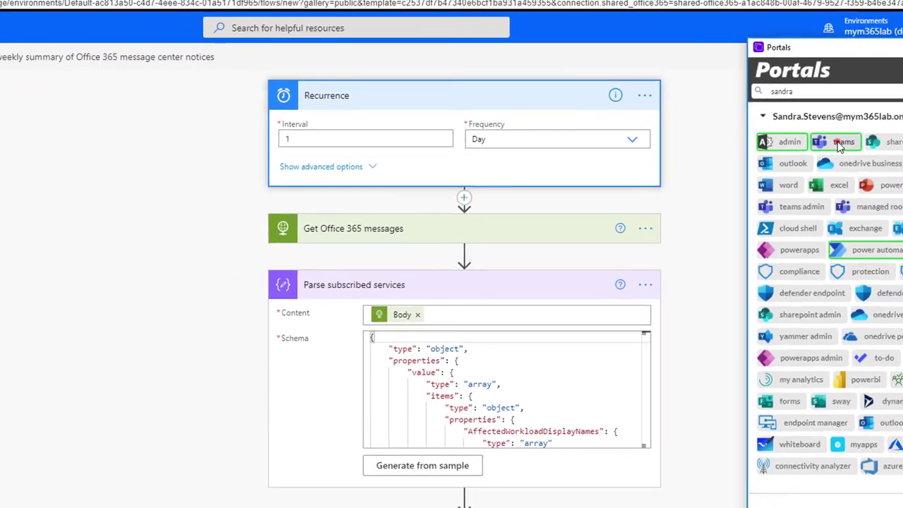
left_click(896, 158)
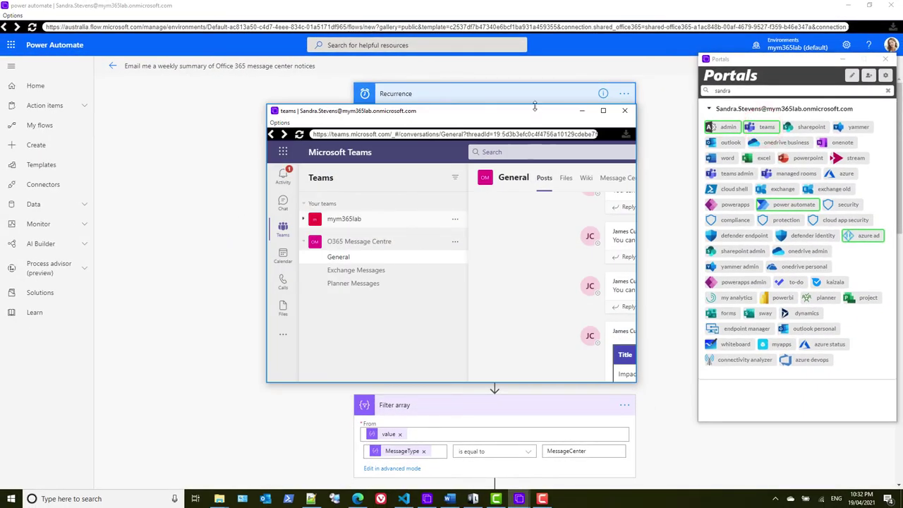
double_click(535, 107)
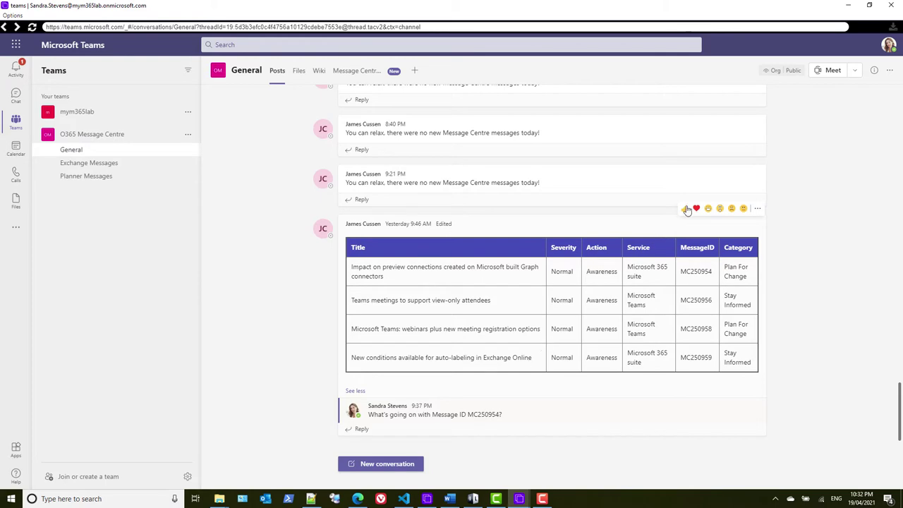
left_click(848, 5)
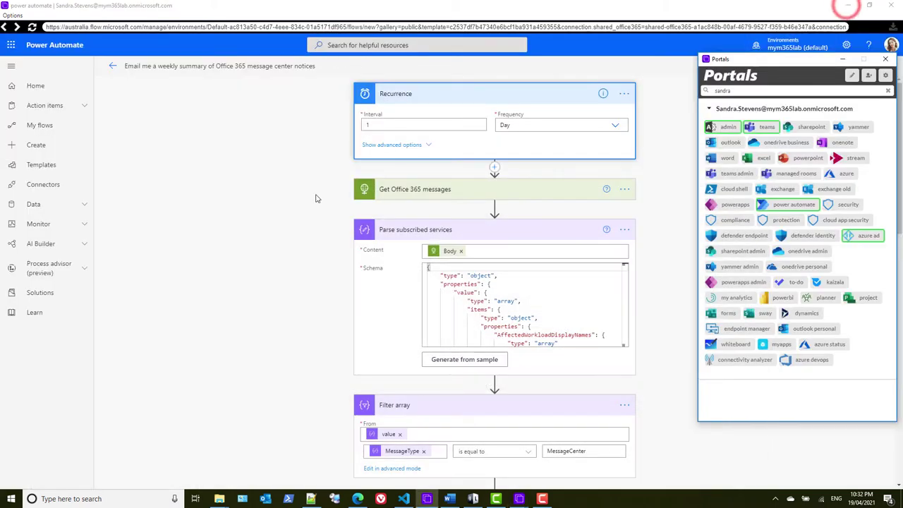
left_click(250, 190)
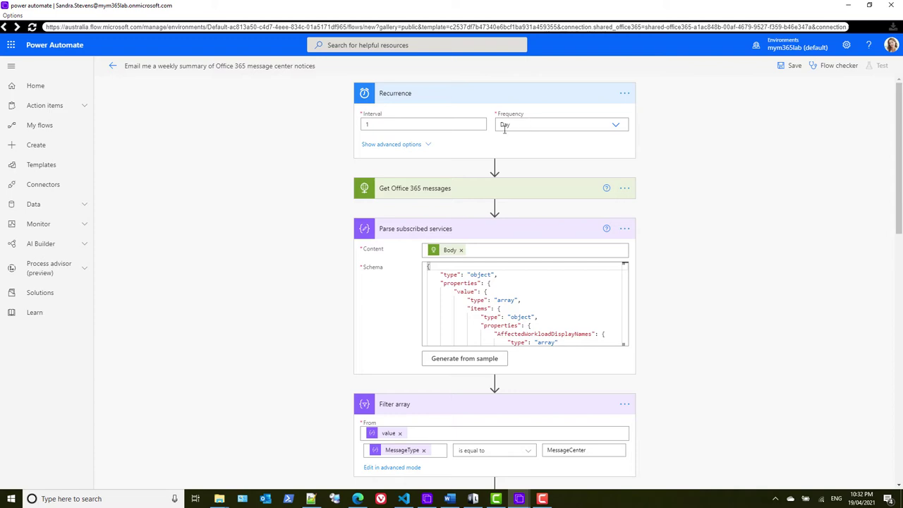
left_click(302, 129)
left_click(278, 142)
scroll(282, 164, "down", 3)
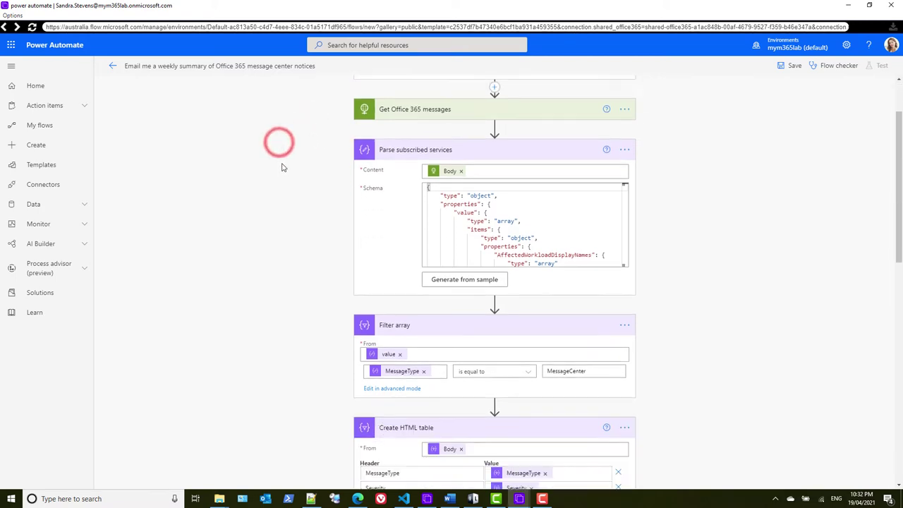
- Add "Category": {}, after StartTime in the Parse subscribed services schema and collapse that action
scroll(282, 161, "up", 2)
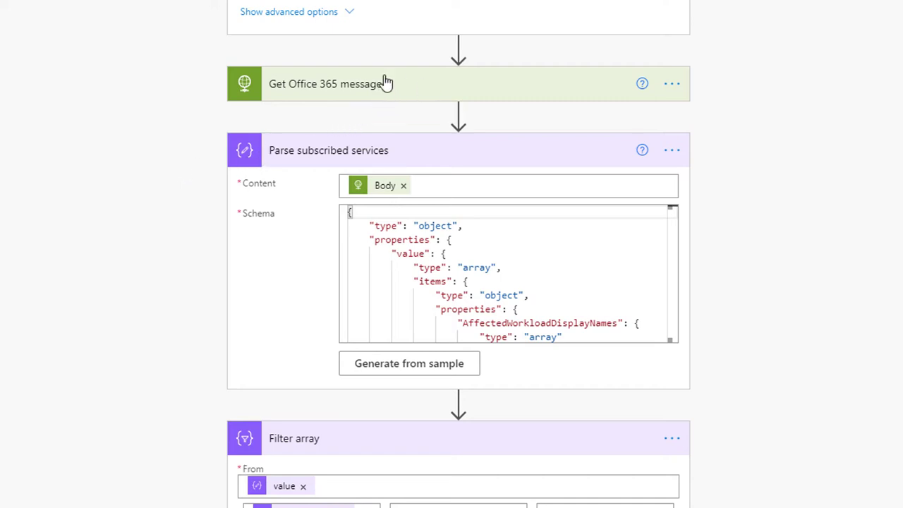
left_click_drag(676, 221, 653, 328)
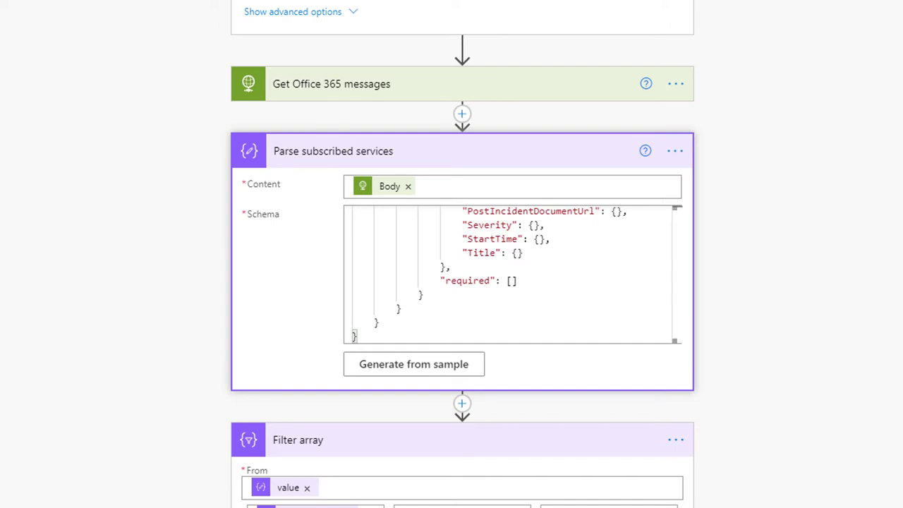
left_click(551, 240)
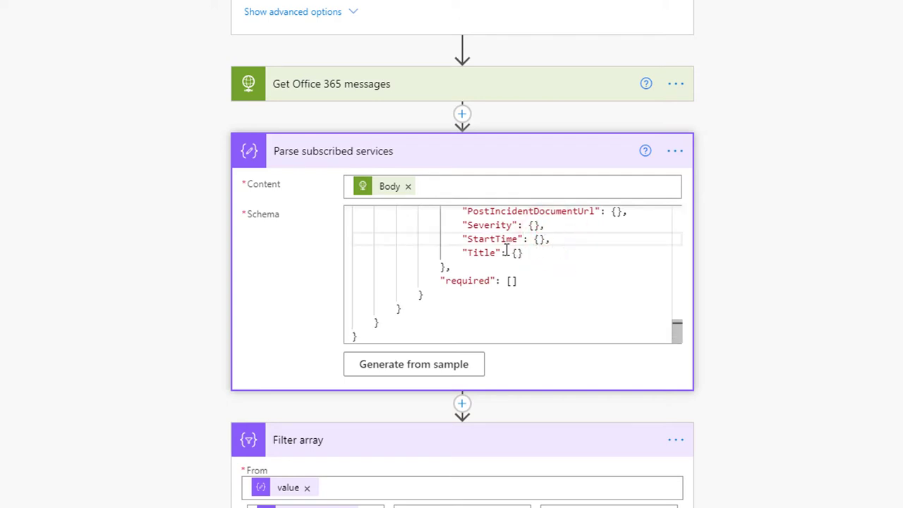
key("Return")
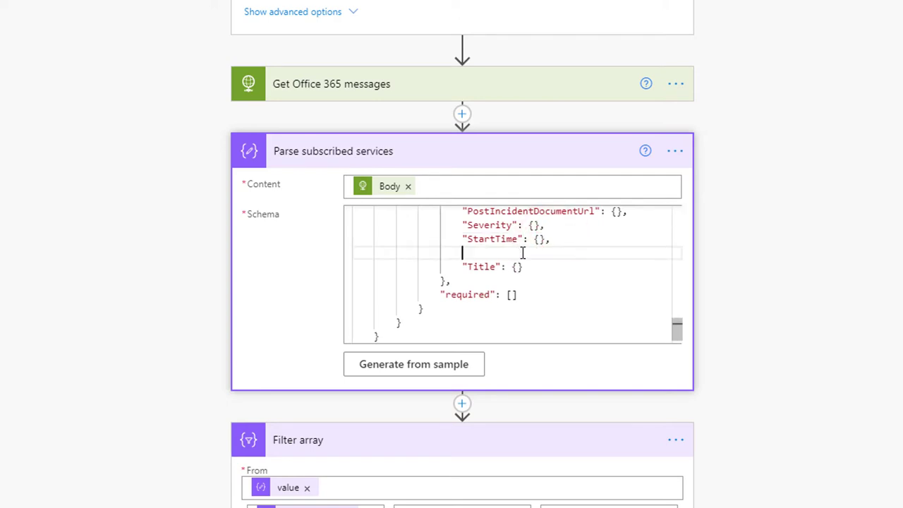
type("\"Category\": {},")
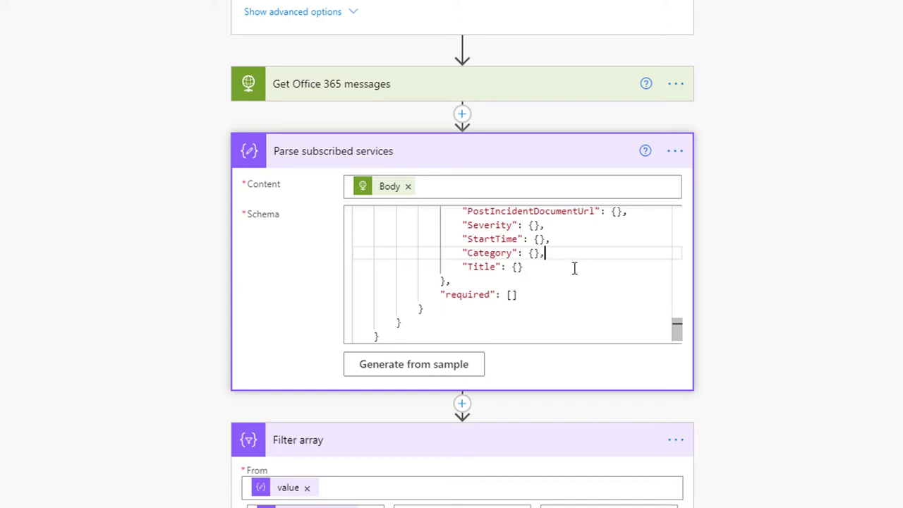
left_click(732, 216)
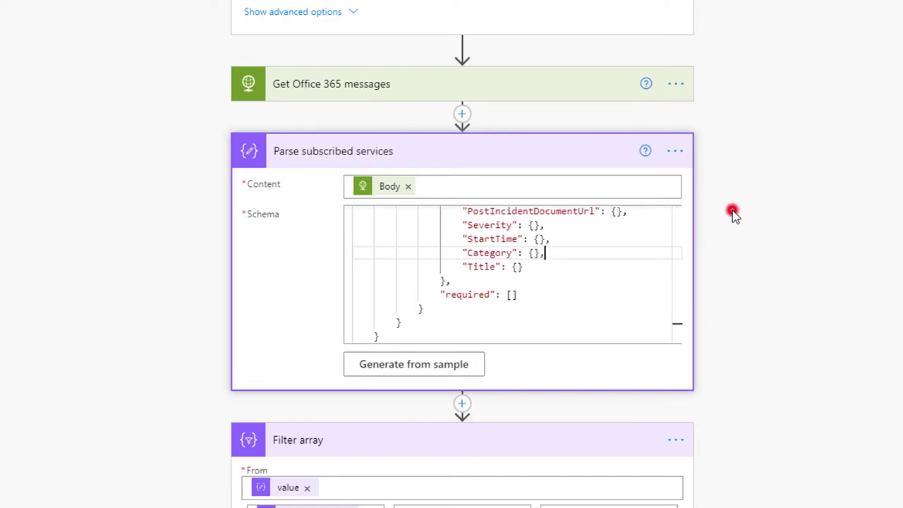
left_click(471, 153)
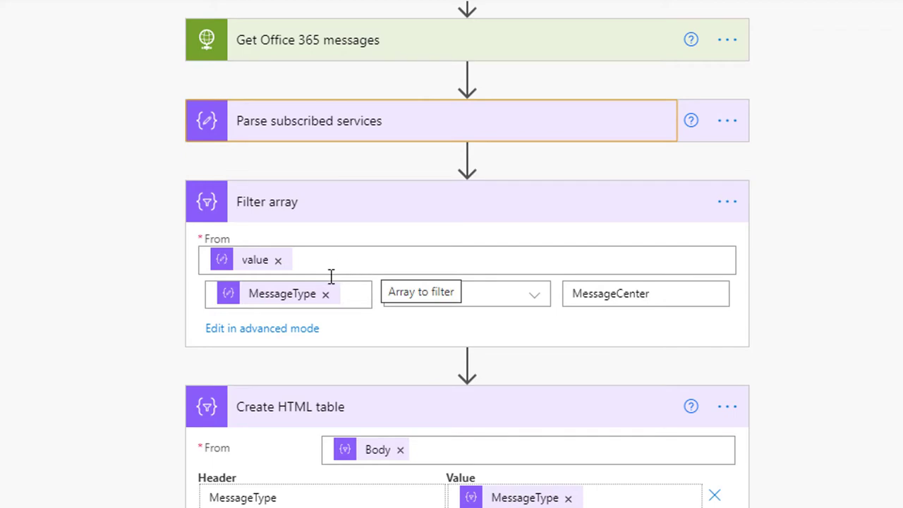
- Switch the Filter array condition to advanced mode so it can be edited as an expression
mouse_move(277, 310)
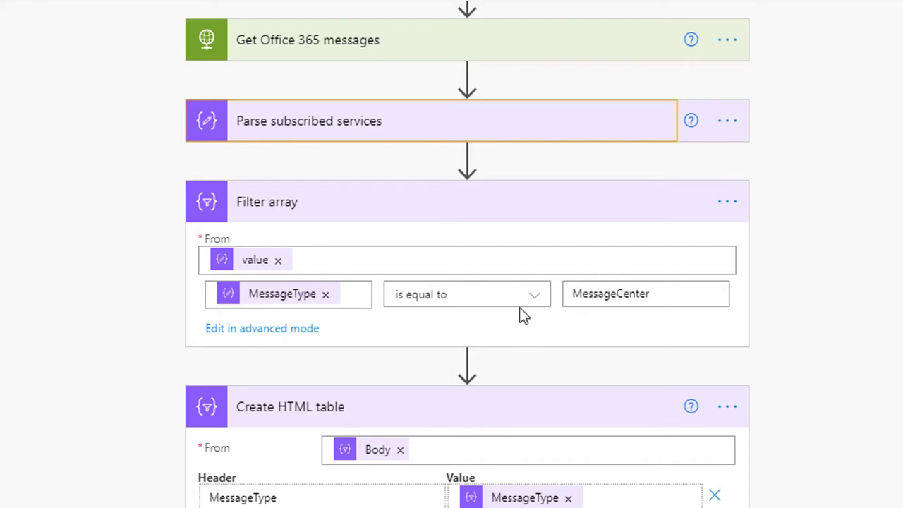
left_click(277, 328)
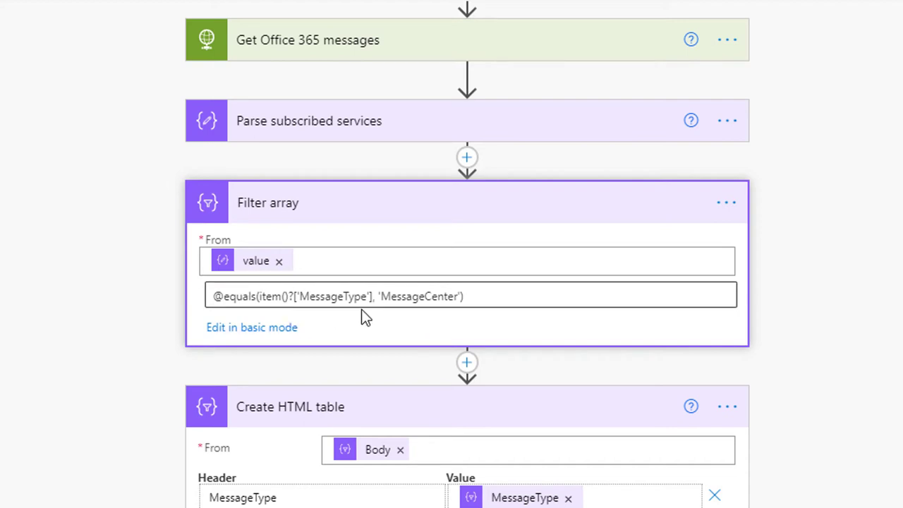
left_click(485, 292)
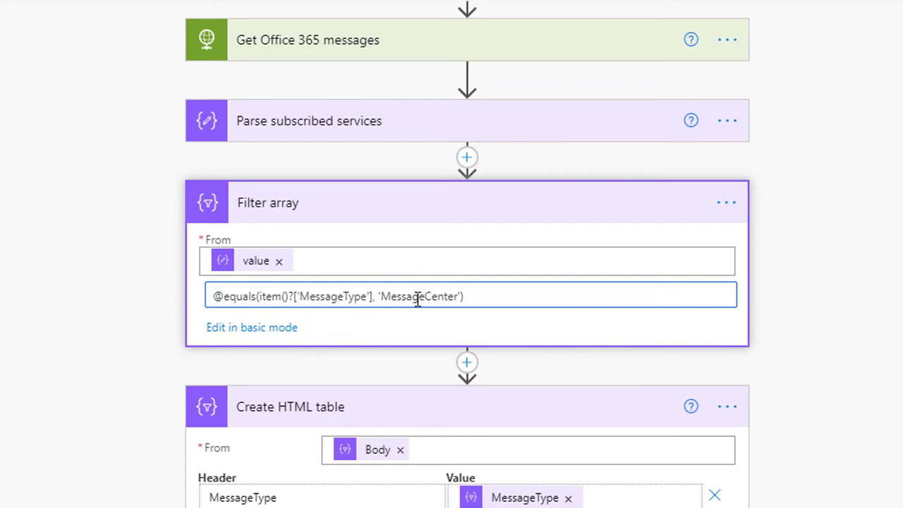
left_click(268, 329)
left_click(300, 328)
left_click_drag(477, 293, 113, 286)
type("@and(equals(item()?['MessageType'], 'MessageCenter'),greater(item()?['LastUpdatedTime'],")
left_click(683, 294)
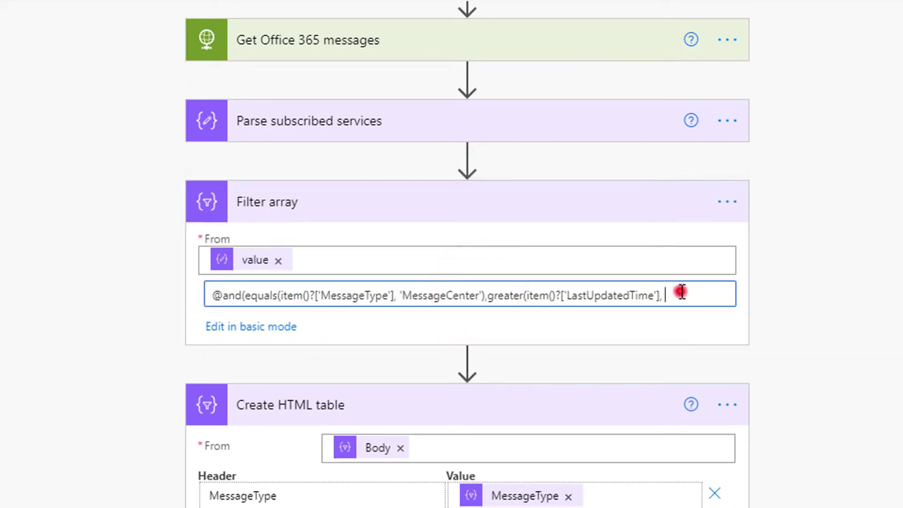
left_click(222, 296)
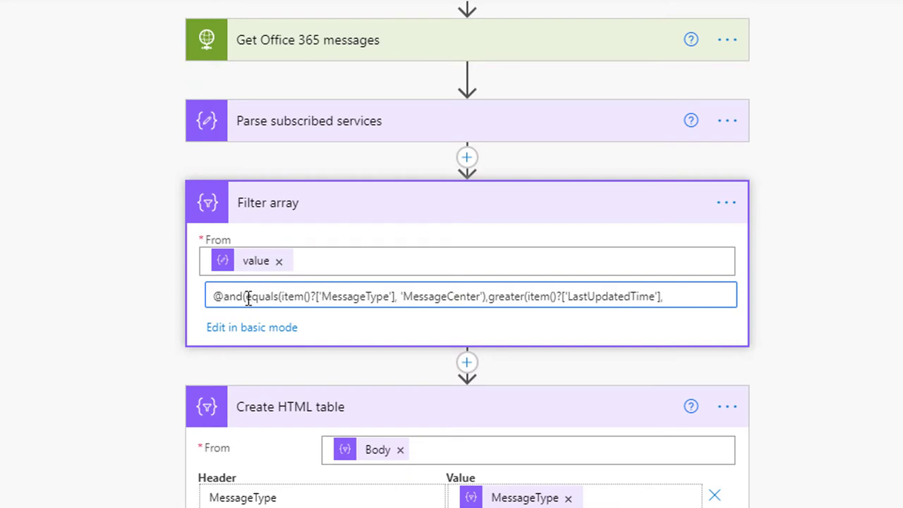
left_click(492, 295)
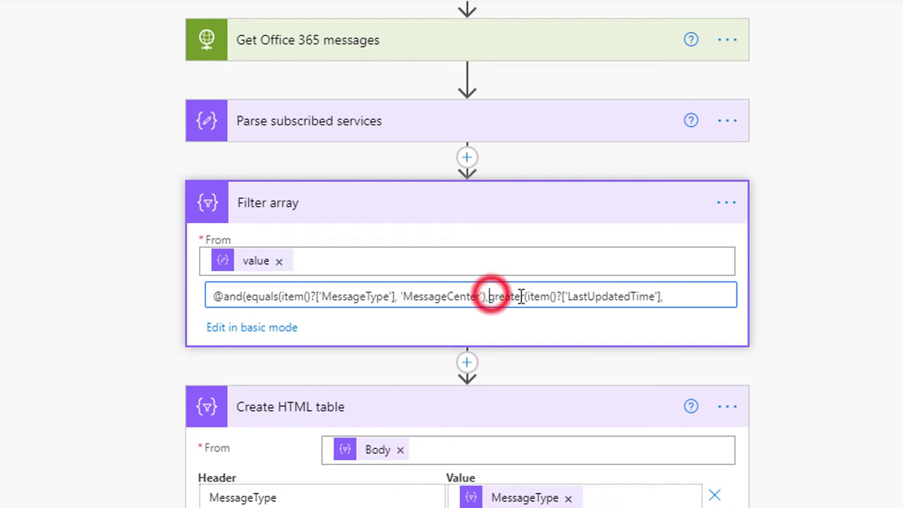
scroll(563, 297, "down", 1)
scroll(564, 293, "down", 1)
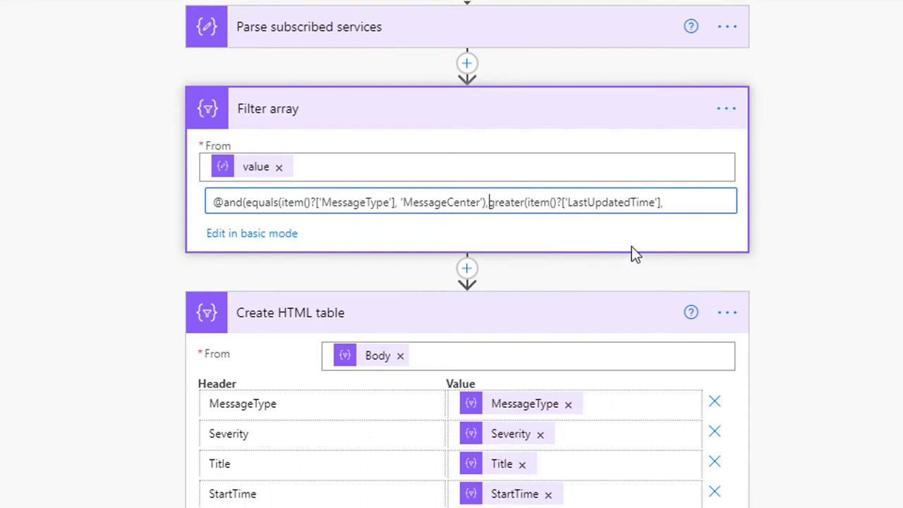
type("addHours(utcNow(), -25)))")
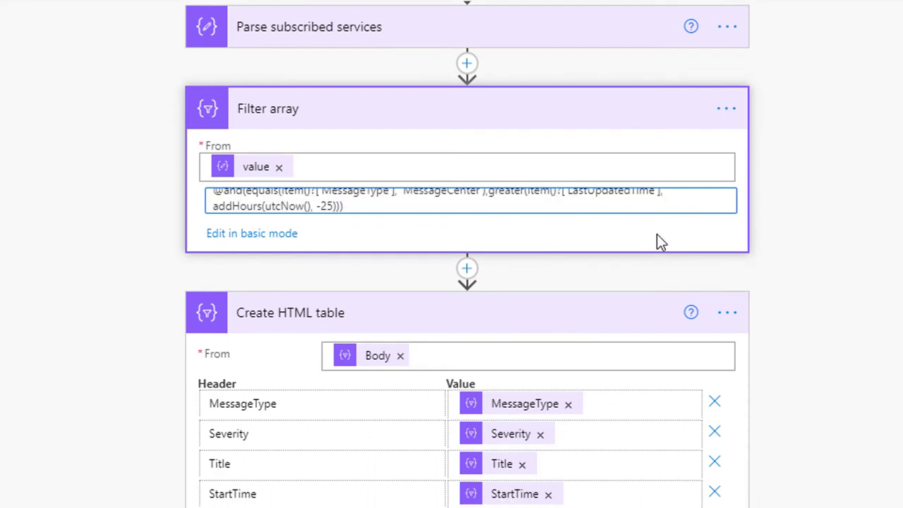
- Examine the LastUpdatedTime comparison inside the Filter array expression
key("Left")
key("Left")
key("Left")
key("Left")
key("Left")
key("Left")
key("Left")
key("Left")
key("Left")
key("Left")
key("Left")
key("Left")
key("Left")
key("Left")
key("Left")
key("Left")
key("Left")
key("Left")
key("Left")
key("Left")
key("Left")
key("Left")
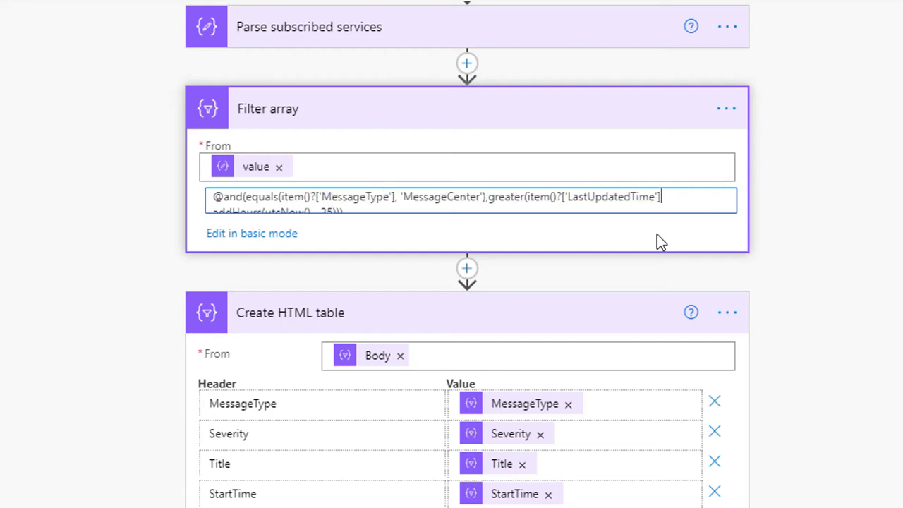
key("Left")
key("Left")
key("Left")
key("Left")
key("Left")
key("Left")
key("Left")
key("Left")
key("Left")
key("Left")
key("Left")
key("Left")
key("Right")
key("Right")
key("Right")
key("Right")
key("Right")
key("Right")
key("Right")
key("Right")
key("Right")
key("Right")
key("Right")
key("Right")
key("Right")
- Expand Parse subscribed services, locate the LastUpdatedTime property in its schema, and return to Filter array
scroll(667, 337, "up", 4)
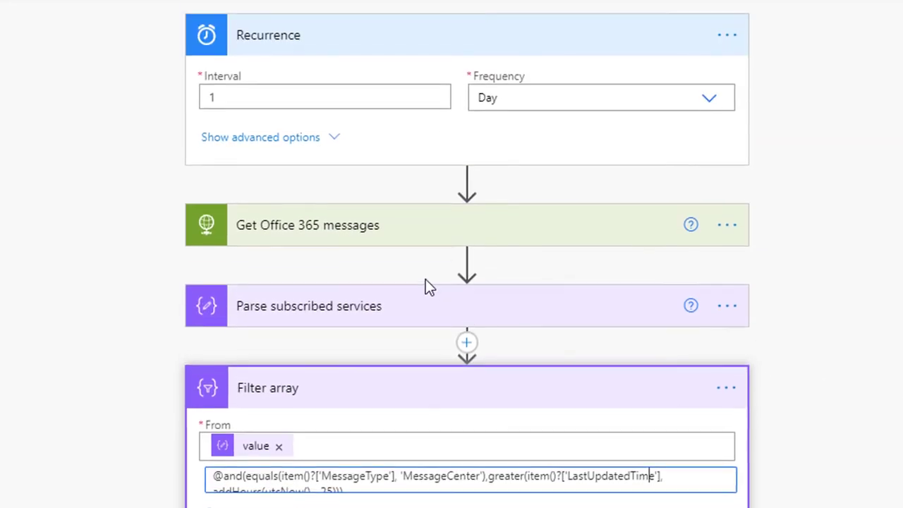
left_click(404, 300)
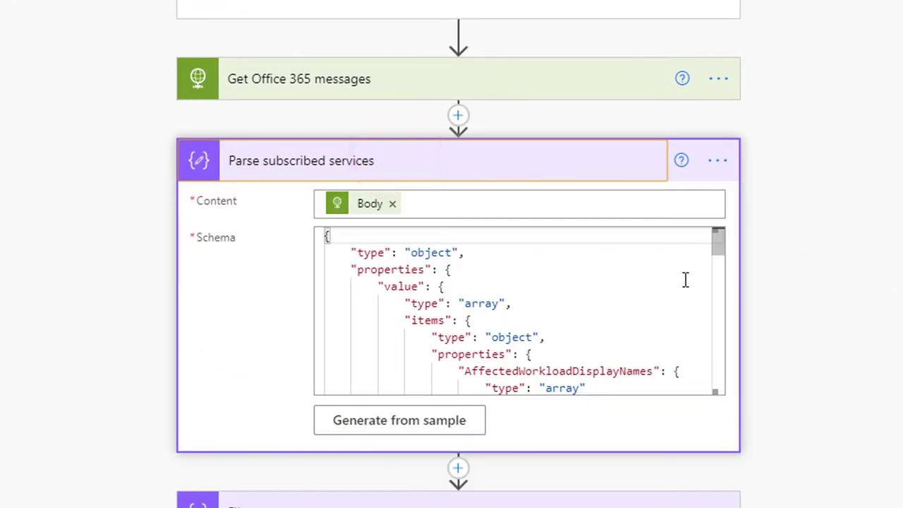
left_click_drag(719, 242, 720, 318)
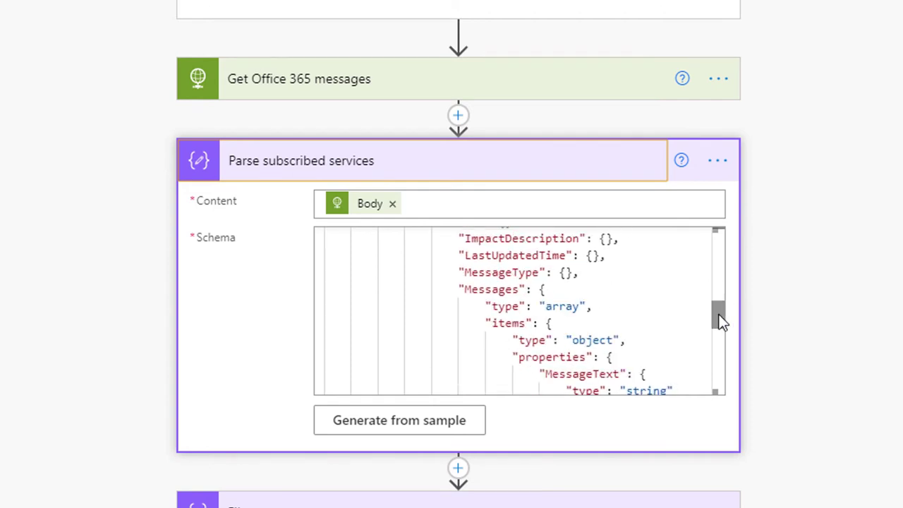
double_click(517, 257)
left_click(810, 283)
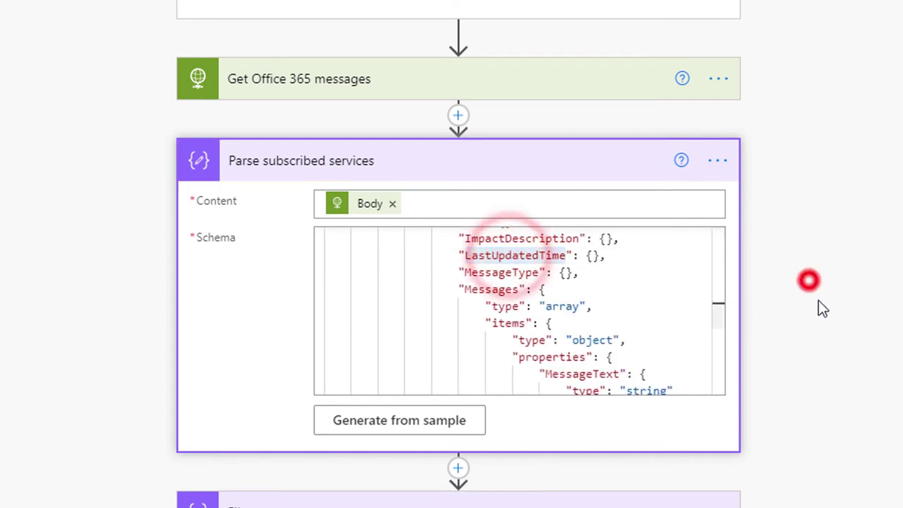
scroll(839, 286, "down", 4)
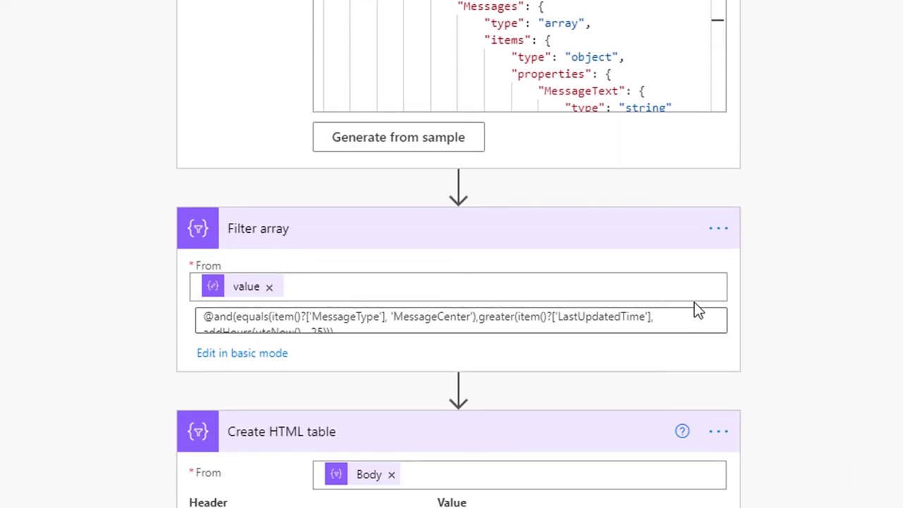
- Review the addHours part of the Filter array expression and the Create HTML table columns below it
left_click(624, 312)
key("ctrl+End")
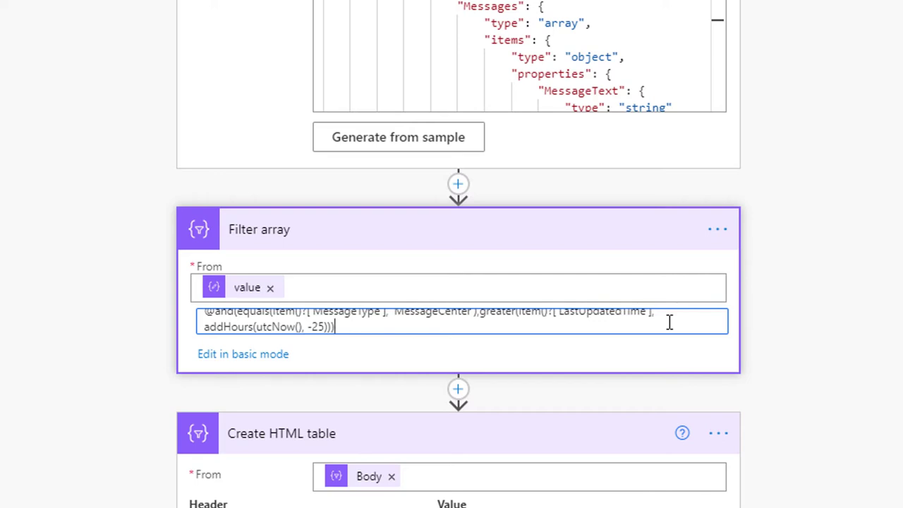
left_click(793, 148)
scroll(793, 148, "down", 3)
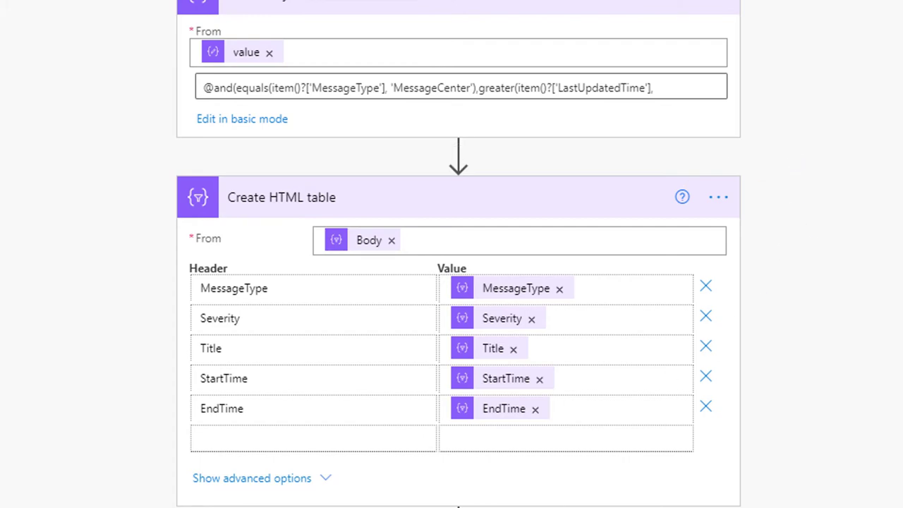
- Switch to Microsoft Teams, copy the General channel post "You can relax, there were no new Message Centre messages today!", and return to the flow
mouse_move(518, 499)
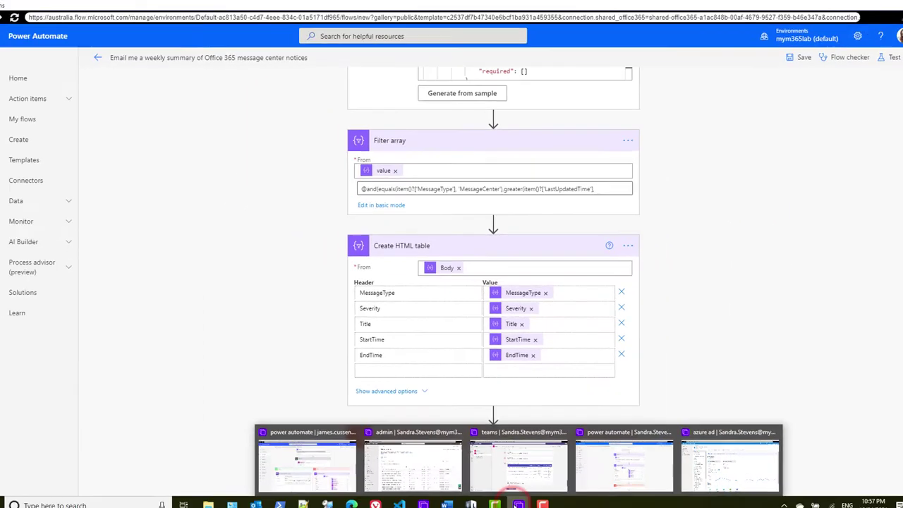
left_click(533, 455)
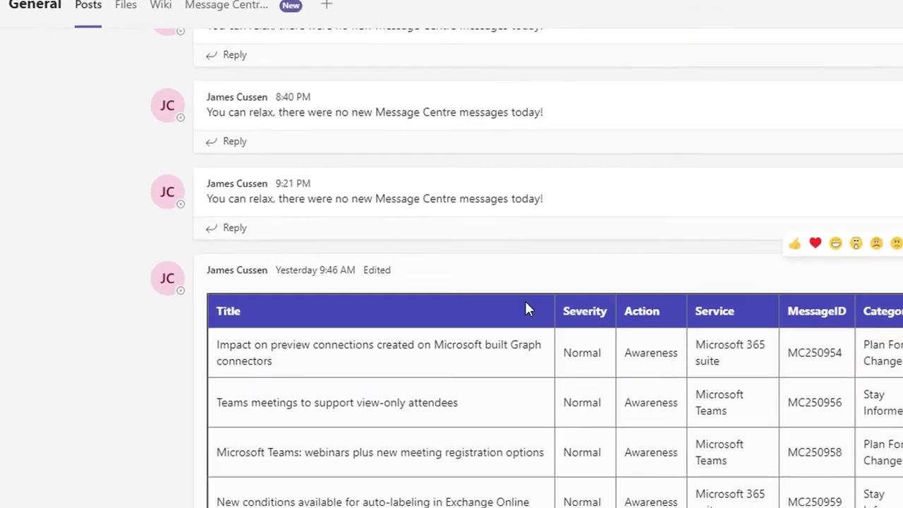
left_click_drag(544, 201, 193, 216)
key("ctrl+c")
left_click(255, 209)
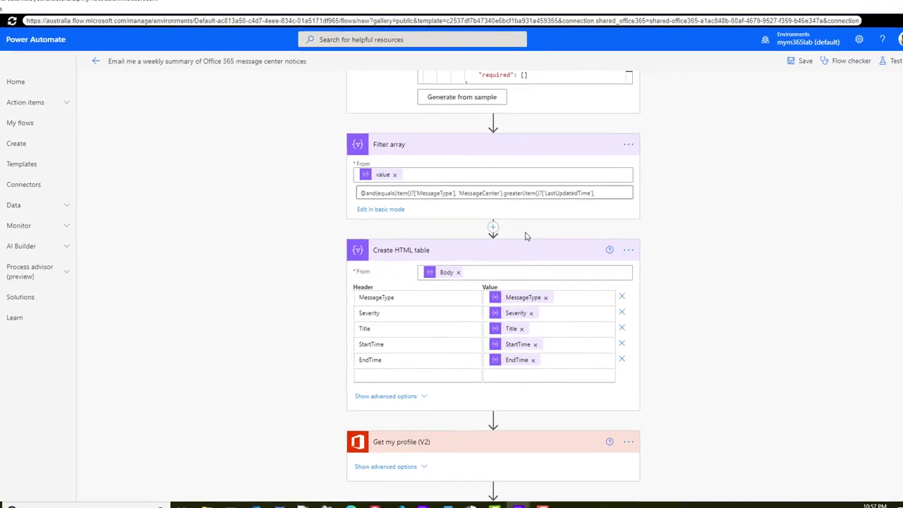
- Insert a Condition control action between Filter array and Create HTML table
left_click(493, 228)
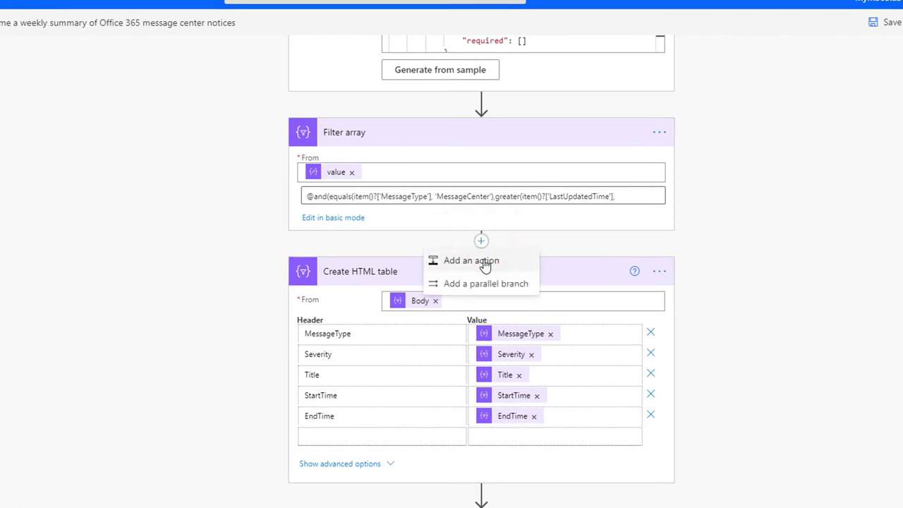
left_click(486, 262)
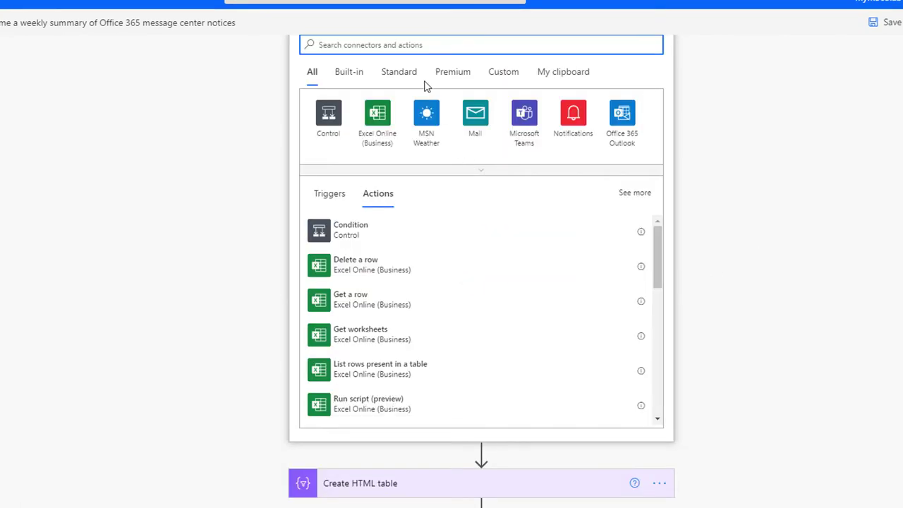
left_click(406, 43)
type("cond")
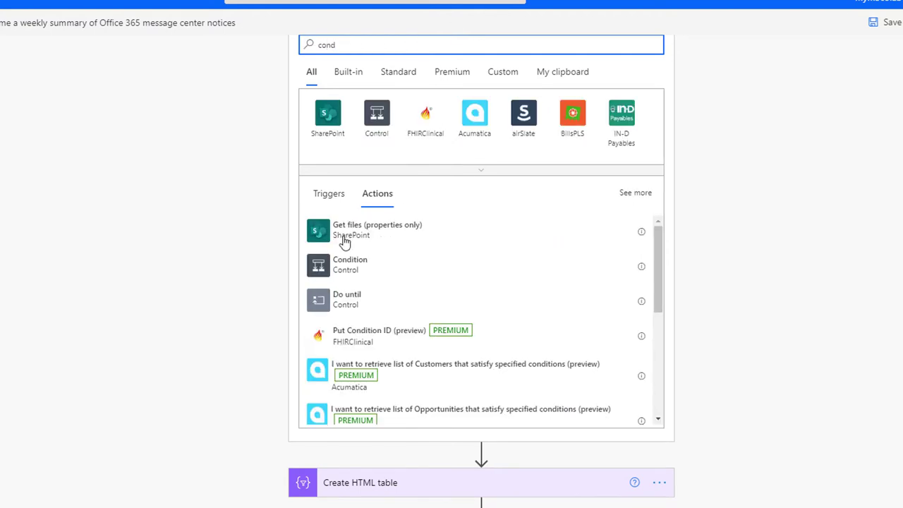
left_click(351, 263)
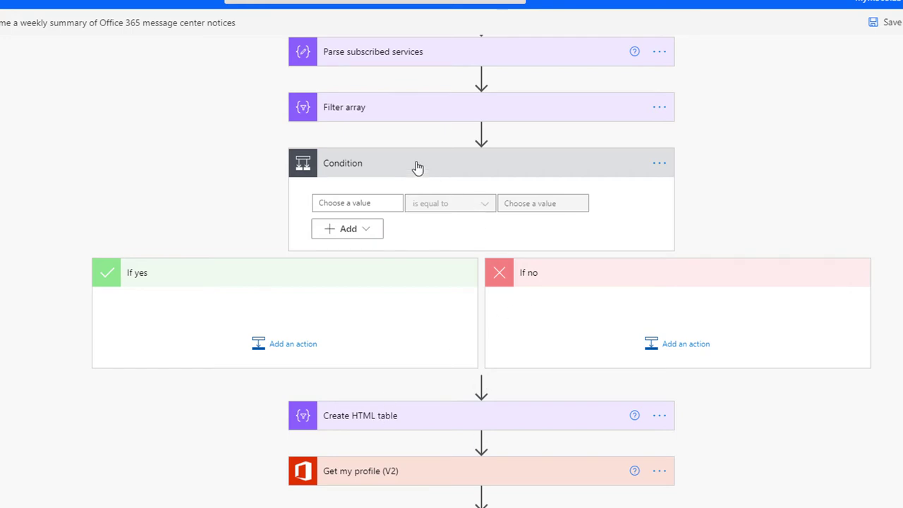
- Set the Condition's first value to the expression length(body('Filter_array'))
left_click(360, 203)
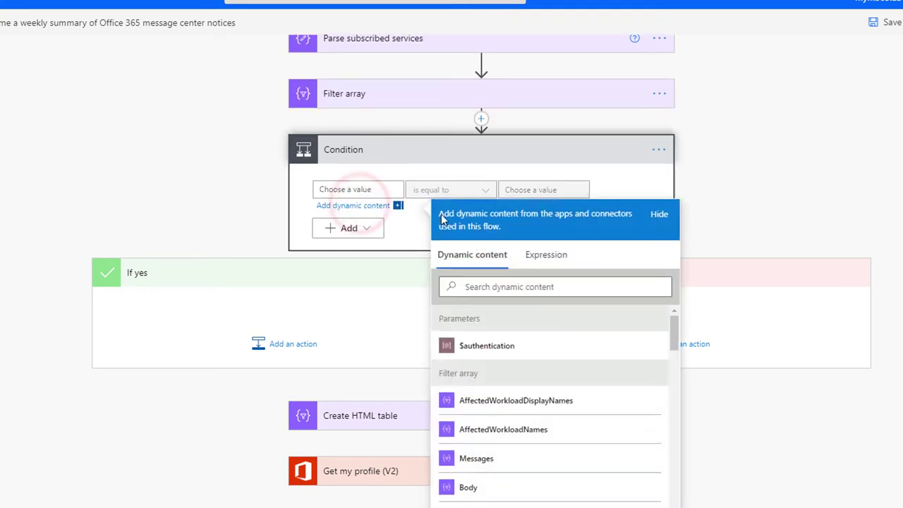
left_click(545, 256)
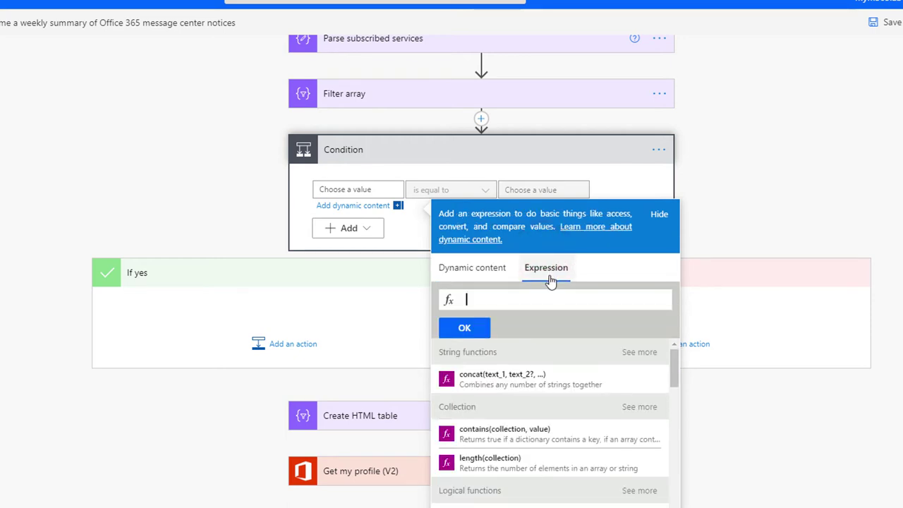
left_click(481, 298)
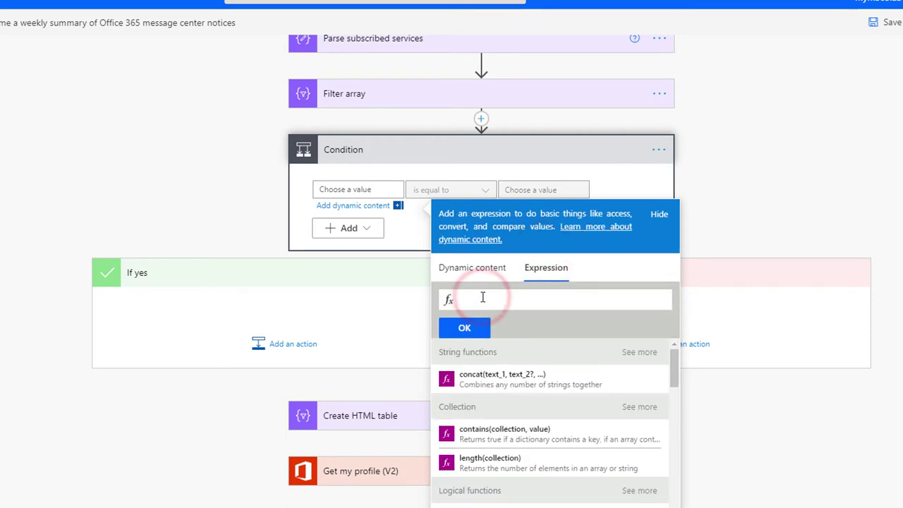
type("length(body('Filter_array'))")
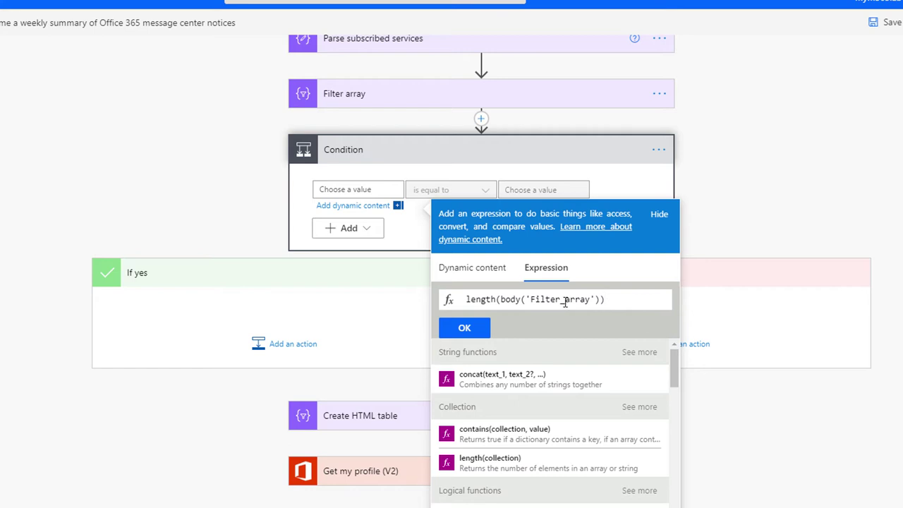
left_click(473, 330)
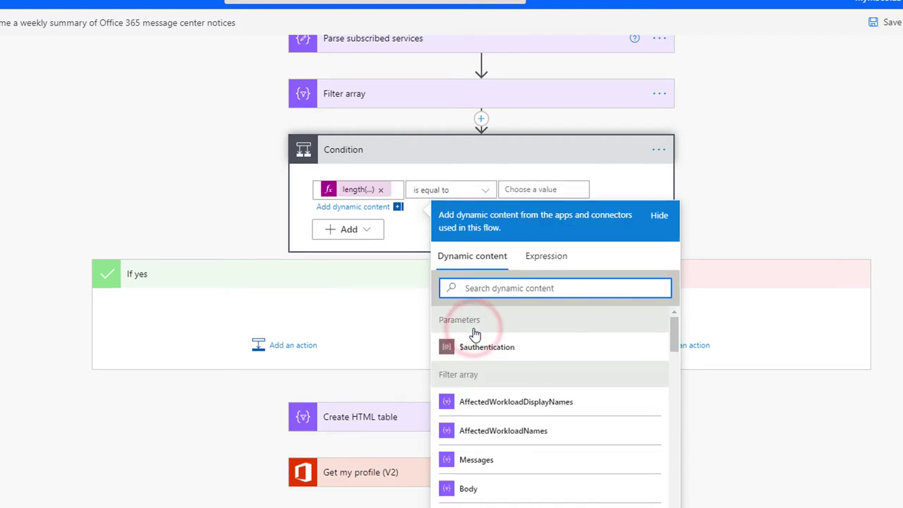
- Complete the Condition so the length expression is compared as equal to 0
left_click(534, 189)
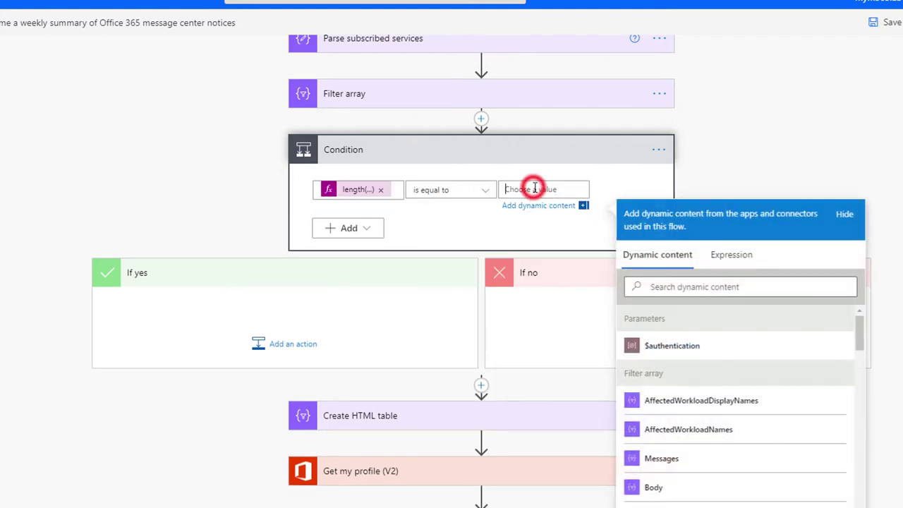
type("0")
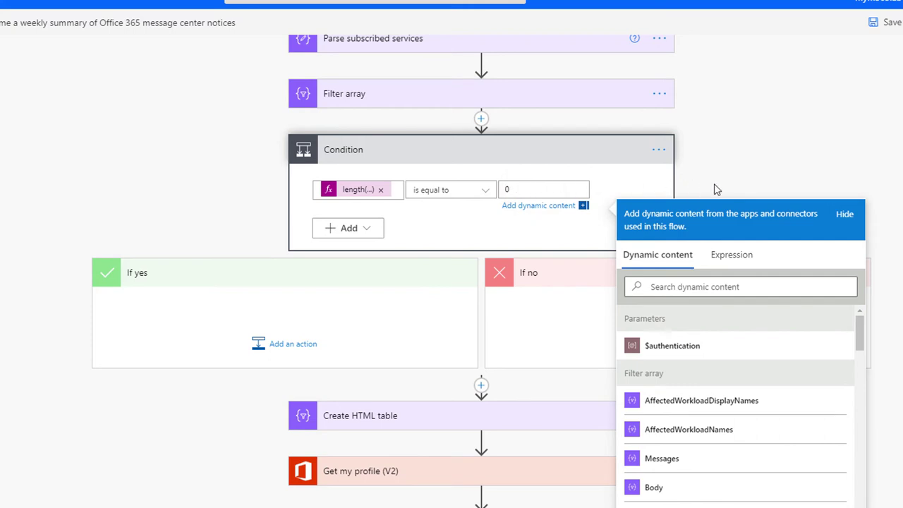
left_click(741, 177)
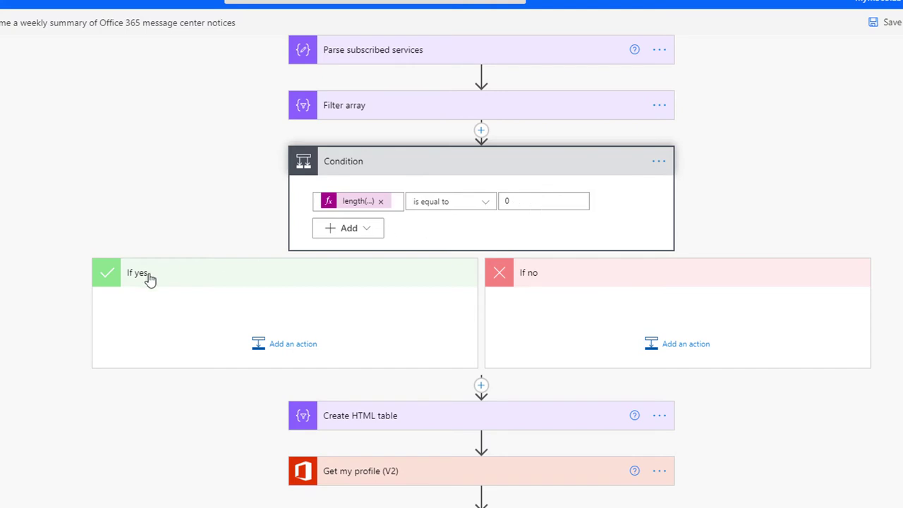
- Search for teams in the If yes branch and add the Microsoft Teams action Post a message (V3)
left_click(281, 346)
left_click(203, 346)
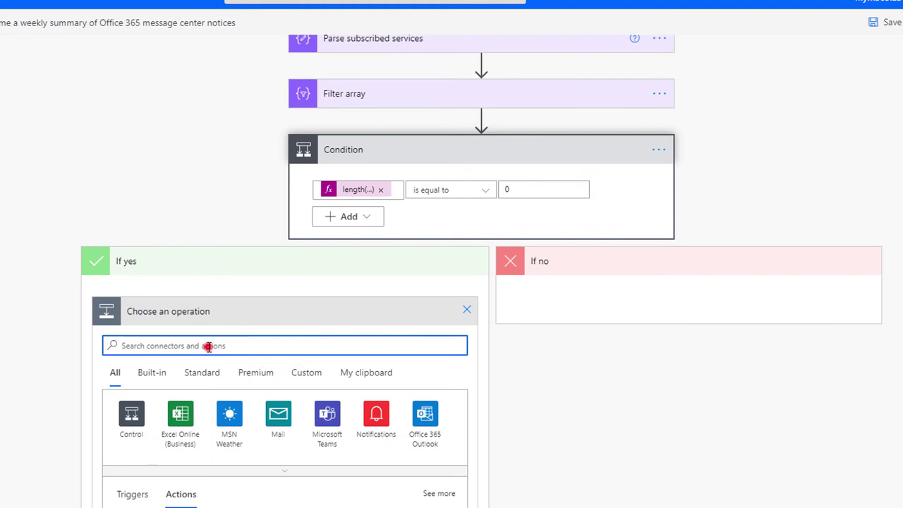
type("teams")
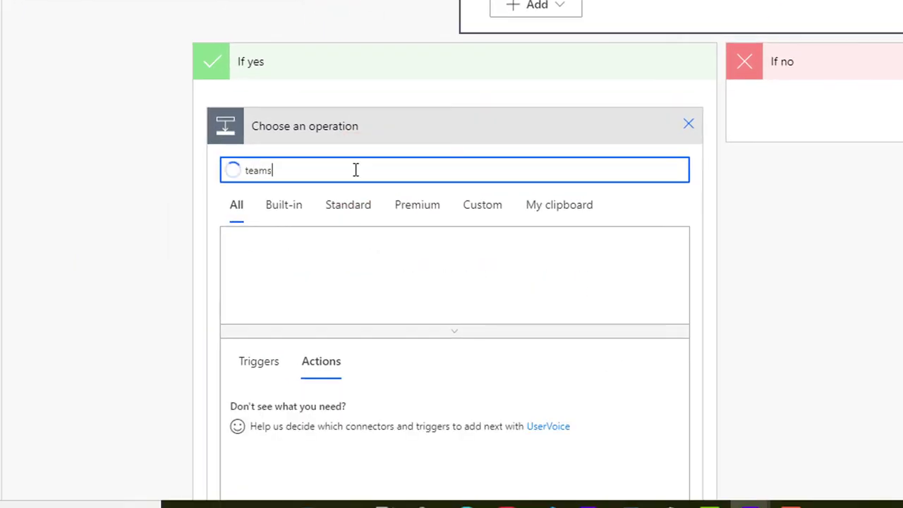
scroll(774, 290, "down", 2)
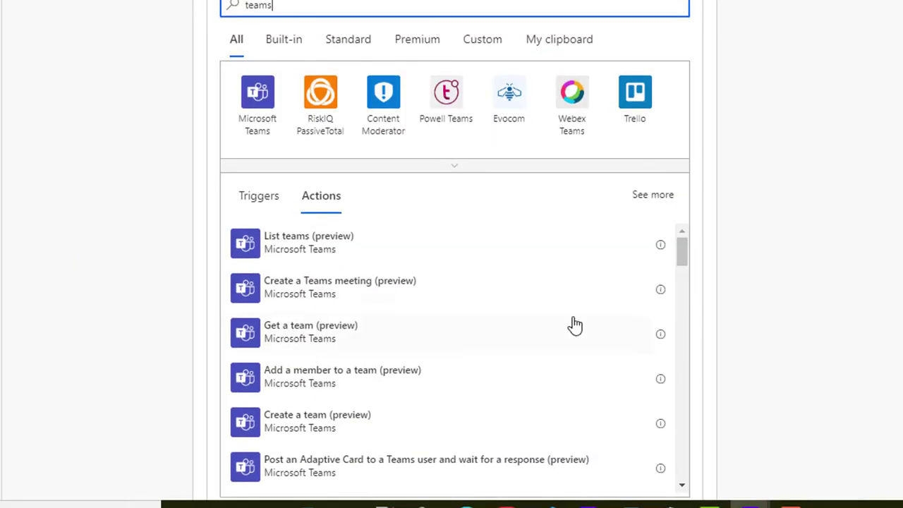
scroll(572, 325, "down", 2)
scroll(571, 325, "down", 2)
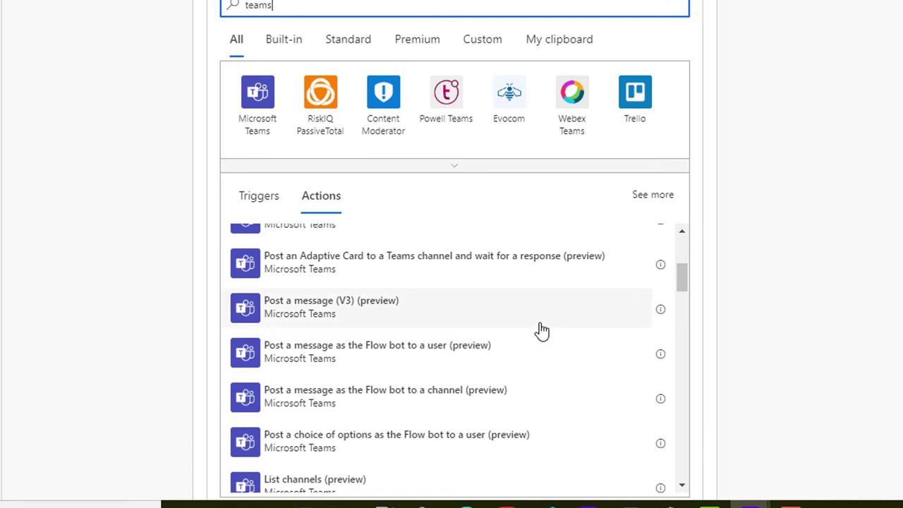
left_click(305, 318)
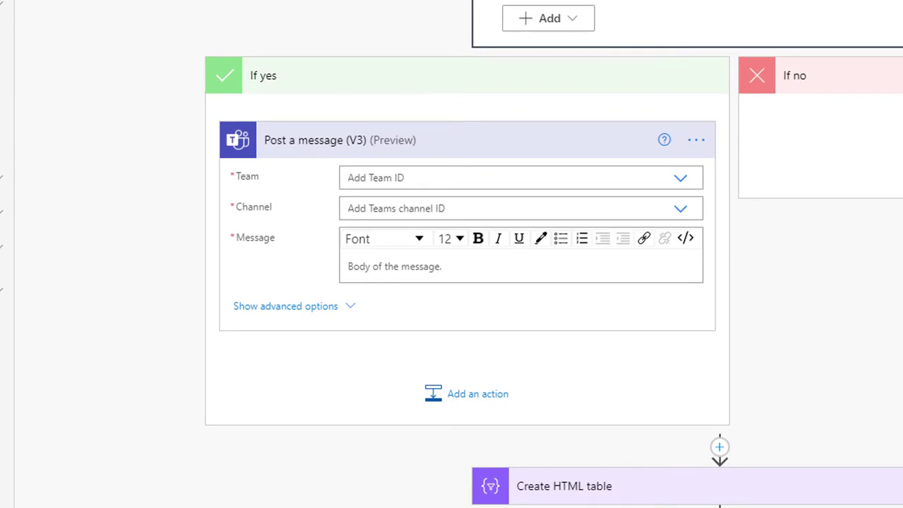
- Paste the copied "You can relax, there were no new Message Centre messages today!" text as the message, targeting the O365 Message Centre team's General channel
left_click(395, 266)
key("ctrl+v")
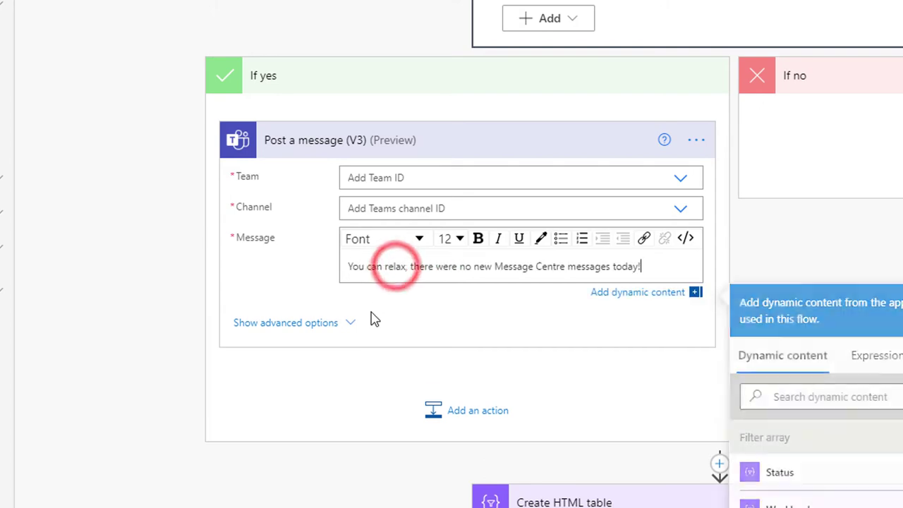
left_click(679, 181)
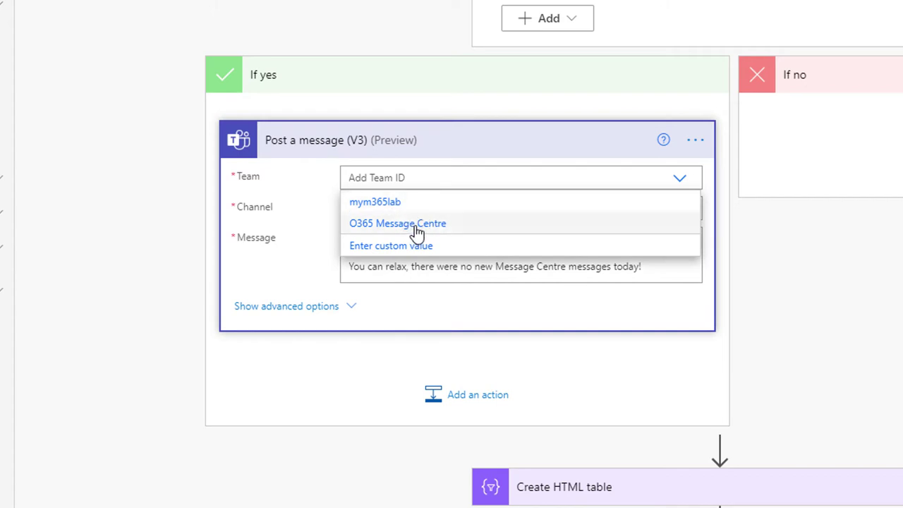
left_click(414, 224)
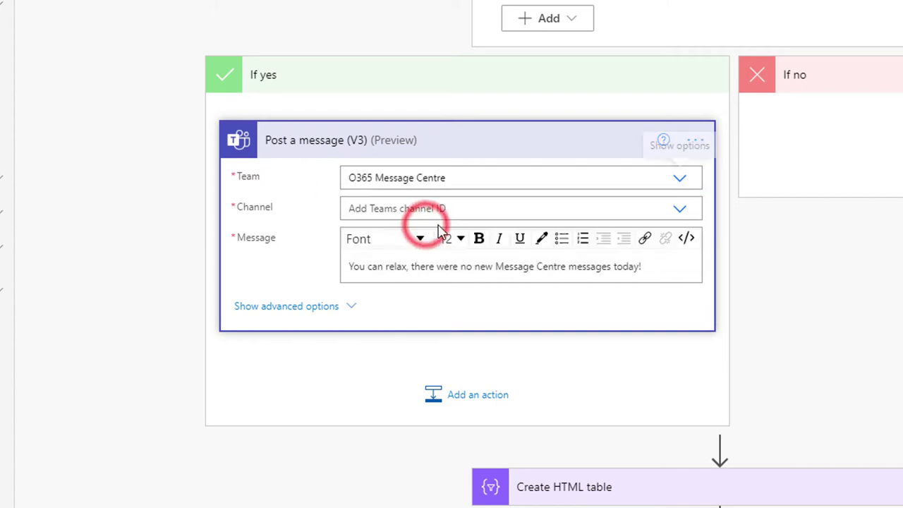
left_click(680, 210)
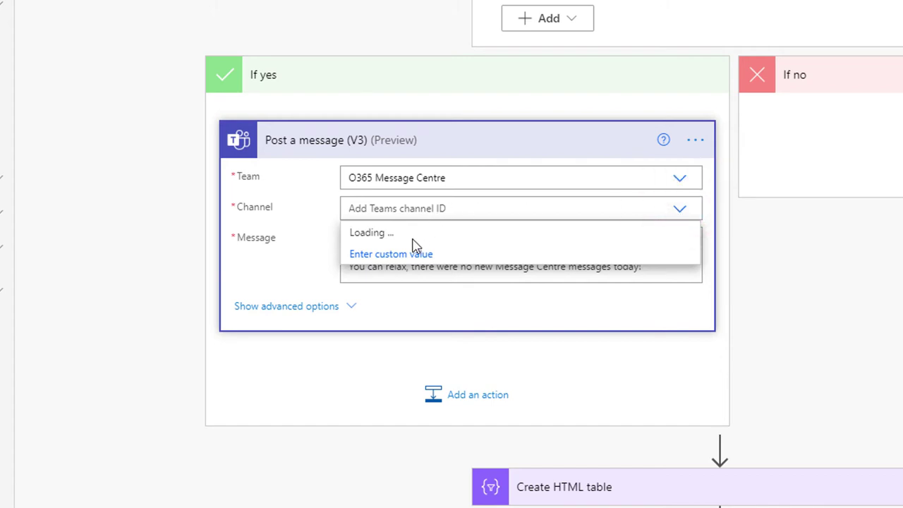
left_click(379, 257)
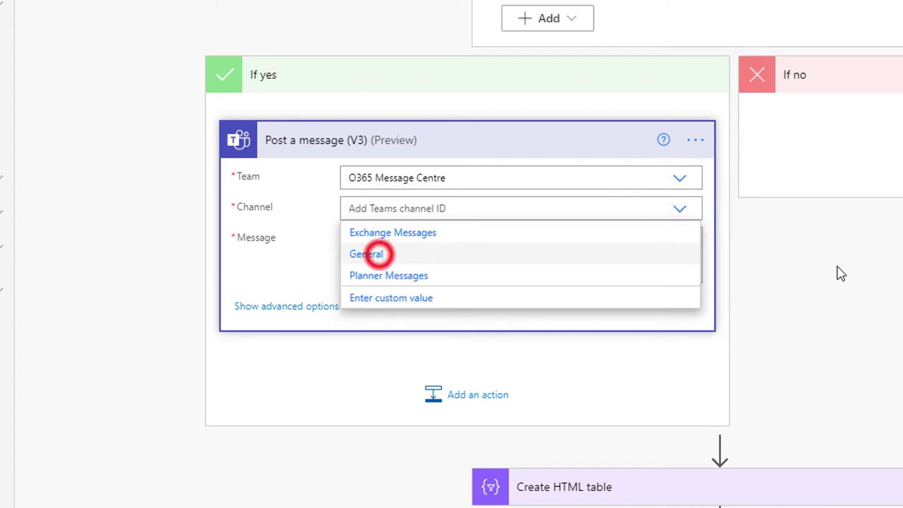
left_click(155, 172)
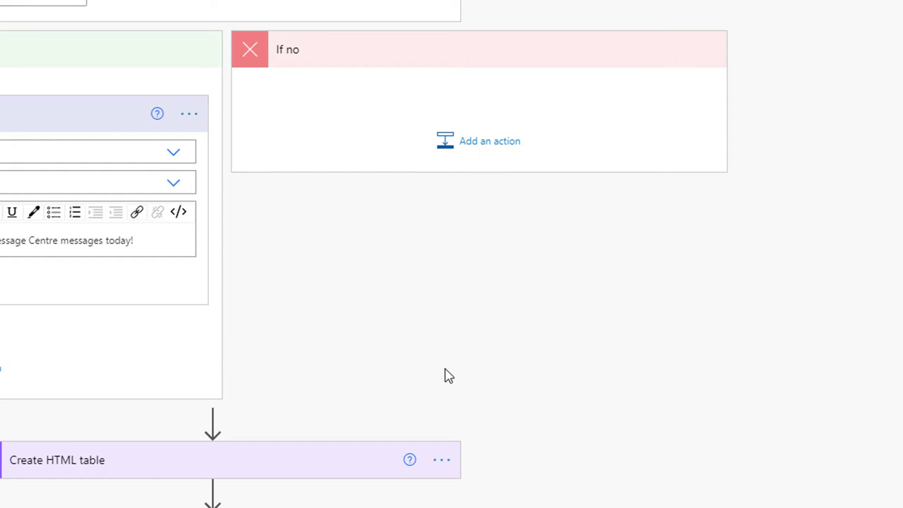
- Expand the Create HTML table action and move it into the Condition's If no branch
left_click(275, 458)
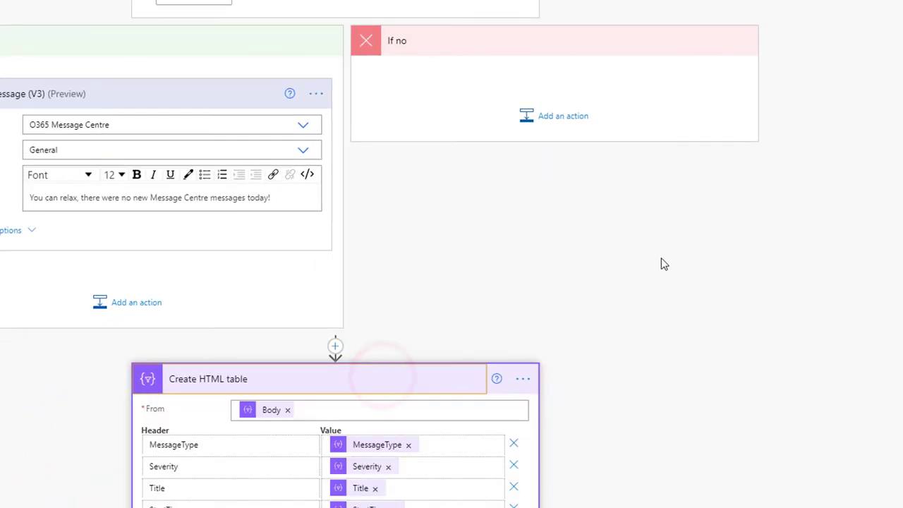
scroll(661, 263, "down", 1)
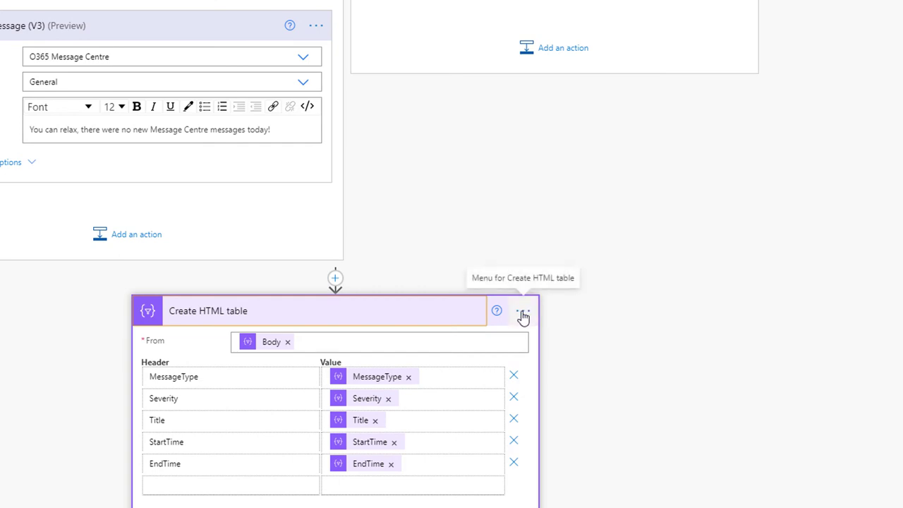
left_click_drag(523, 317, 590, 32)
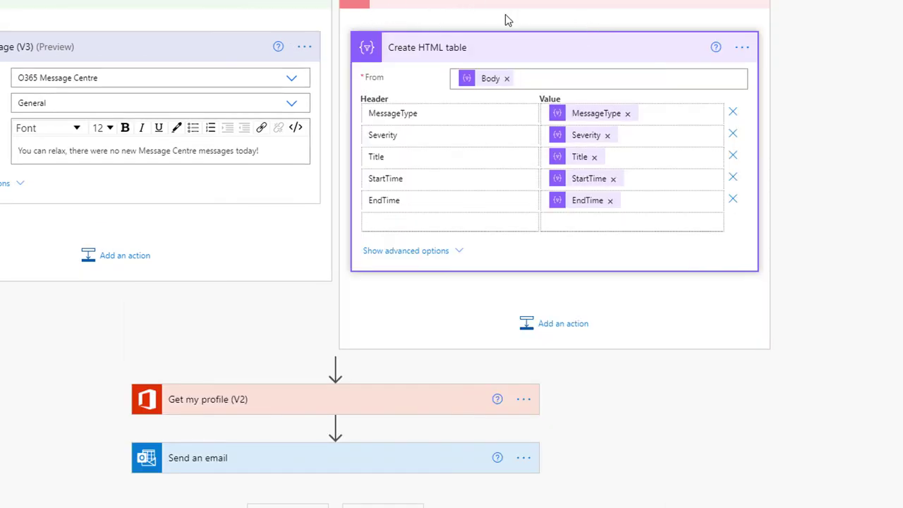
scroll(875, 262, "up", 1)
scroll(875, 262, "up", 1)
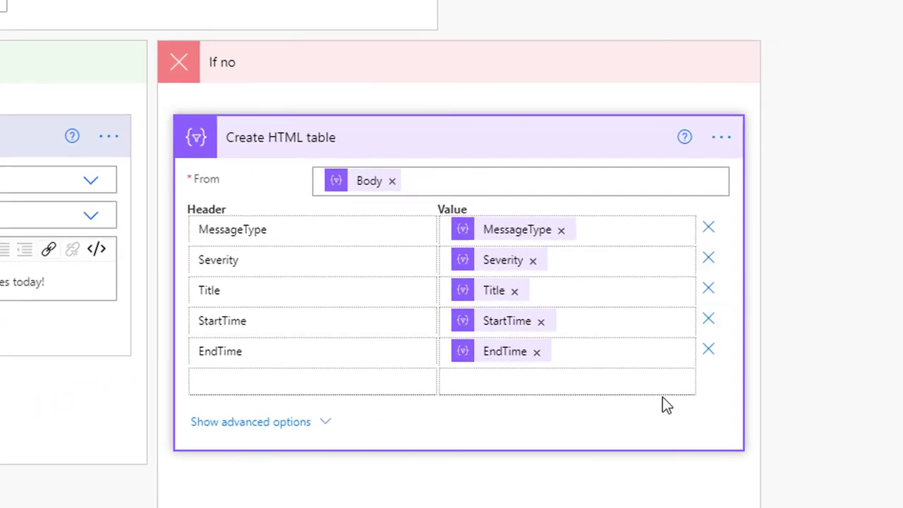
- Clear the values of the MessageType, Severity, Title, StartTime and EndTime columns in Create HTML table
scroll(825, 310, "down", 1)
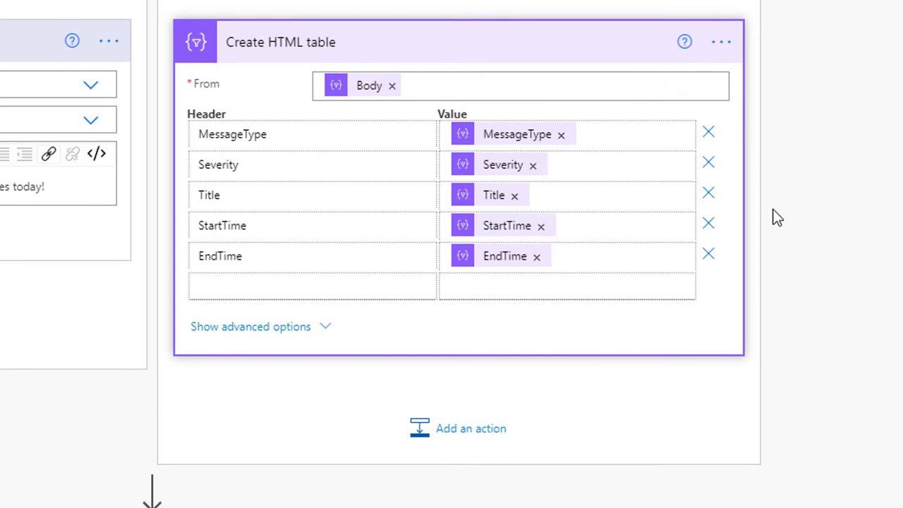
left_click(561, 134)
left_click(534, 164)
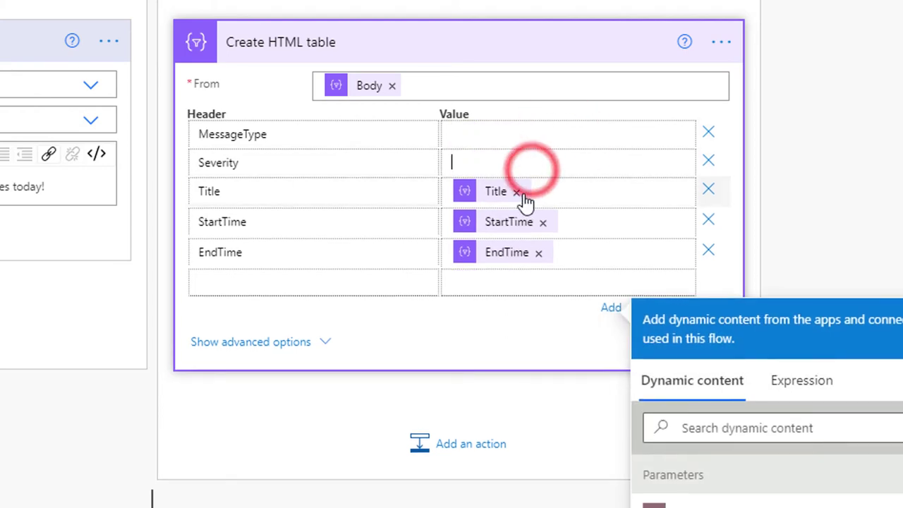
left_click(516, 192)
left_click(542, 221)
left_click(538, 252)
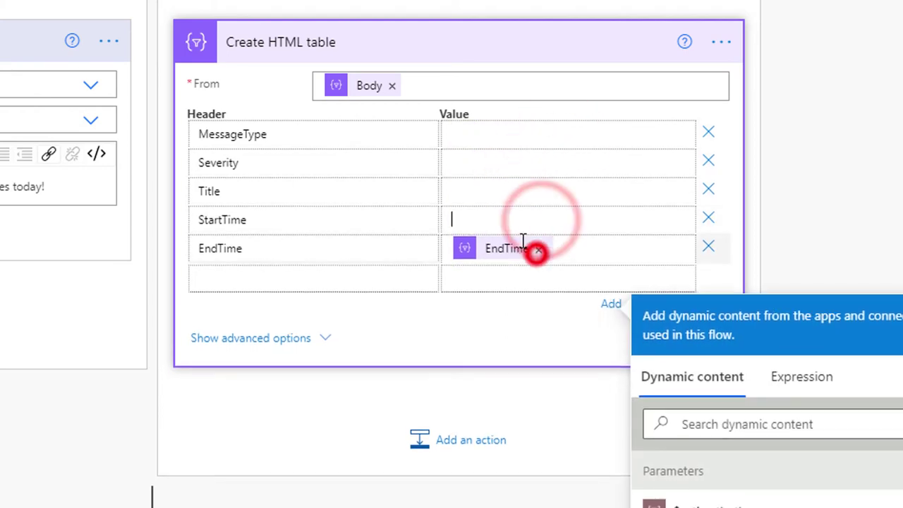
- Rename the table's first header to Title with the Title dynamic content as its value, and map the Severity column to Severity
left_click_drag(286, 134, 188, 129)
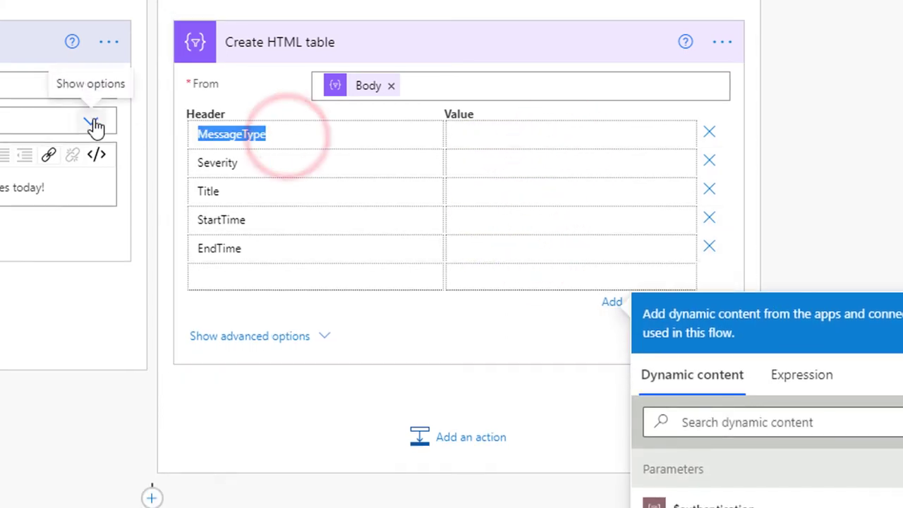
type("Title")
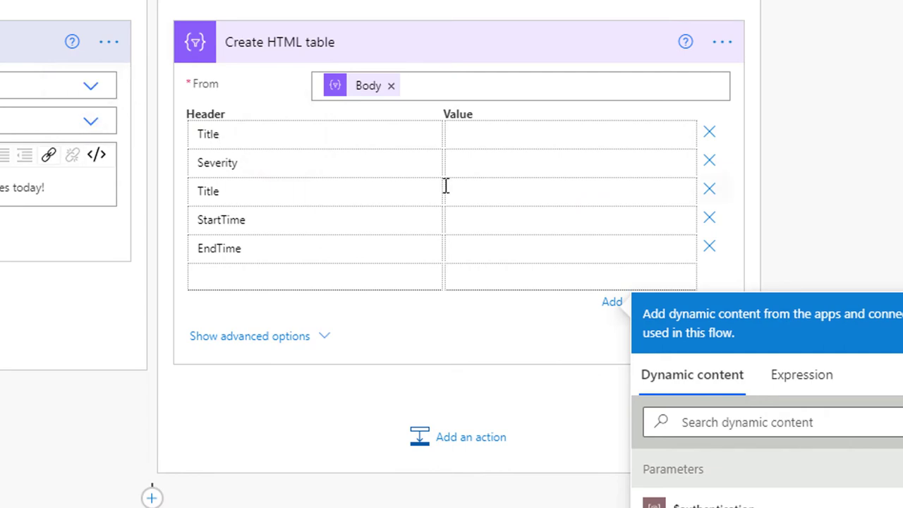
left_click(482, 137)
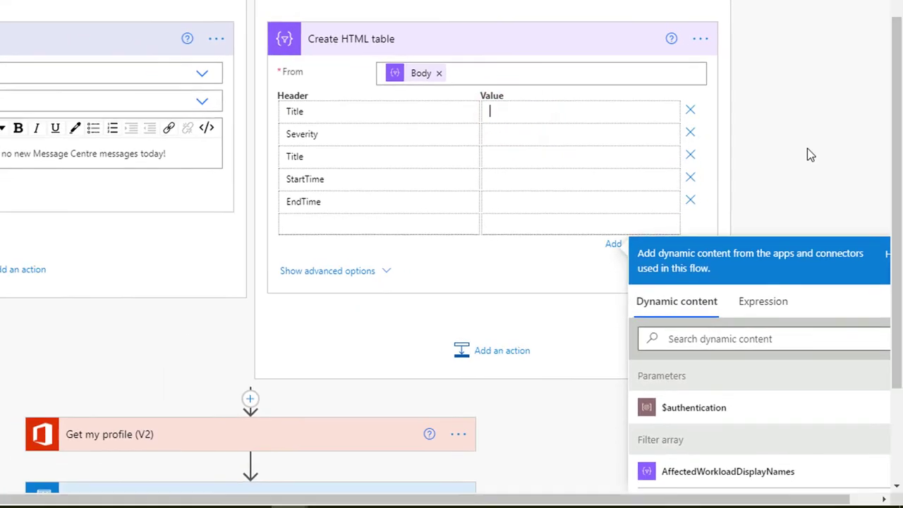
scroll(828, 43, "down", 1)
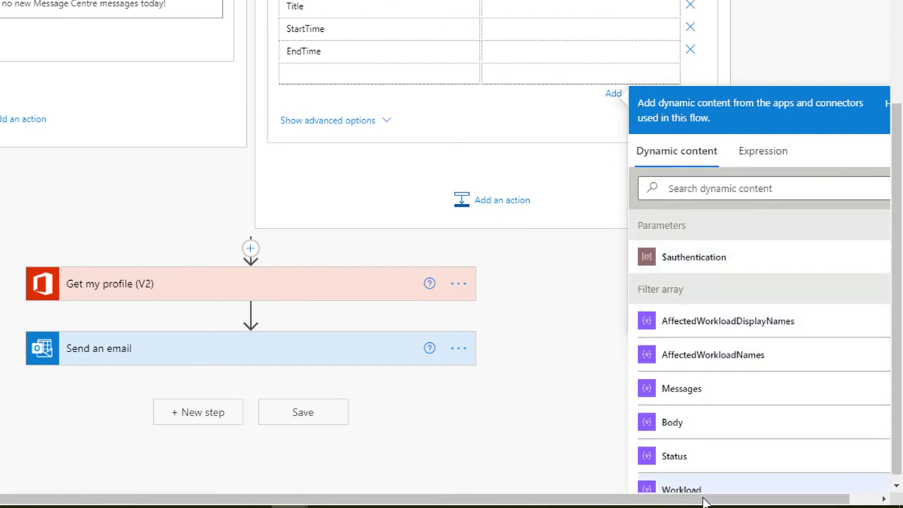
left_click_drag(702, 498, 840, 503)
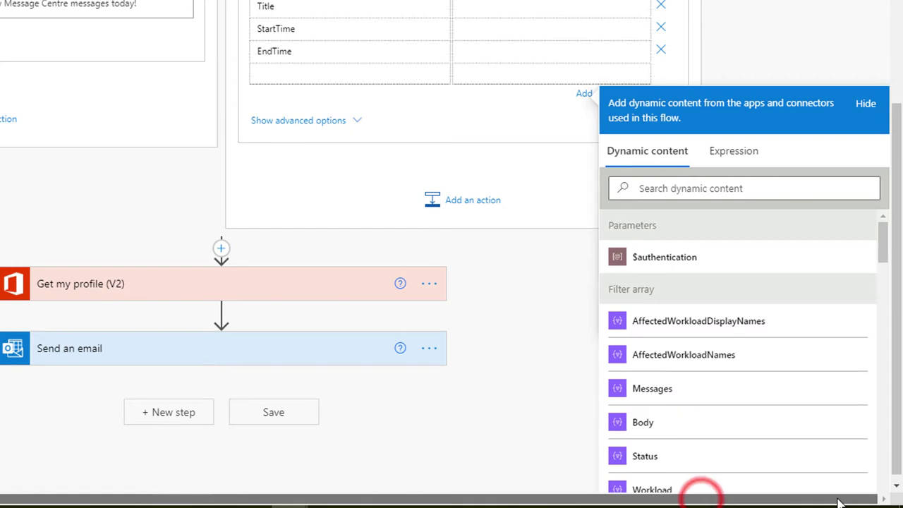
left_click(899, 215)
scroll(748, 353, "down", 1)
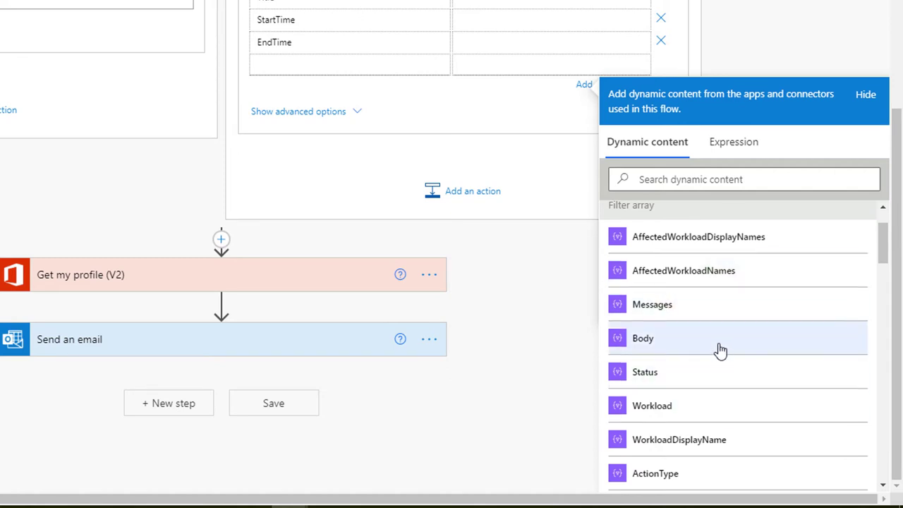
scroll(720, 351, "down", 6)
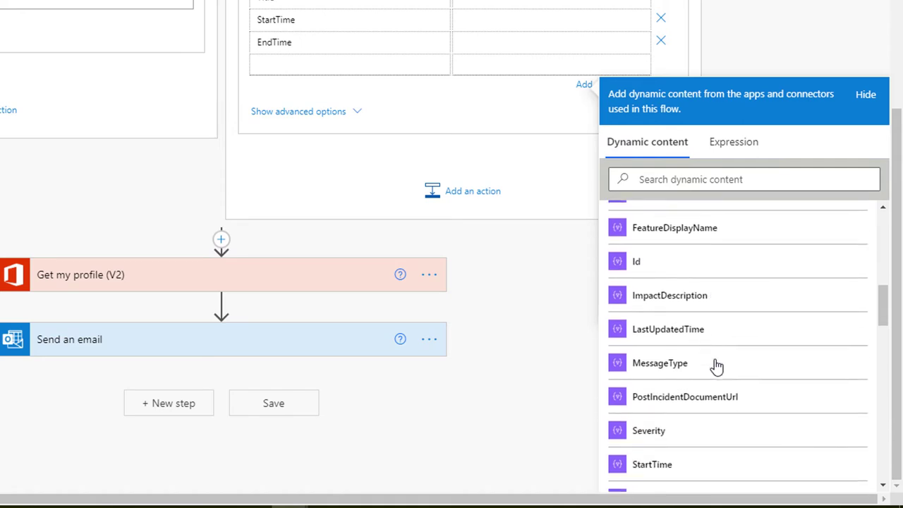
scroll(716, 366, "down", 2)
left_click(647, 381)
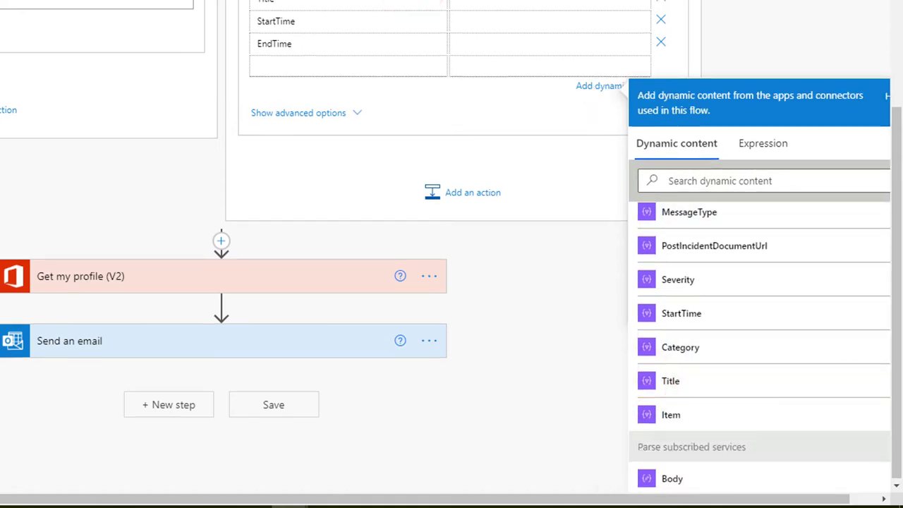
left_click(584, 91)
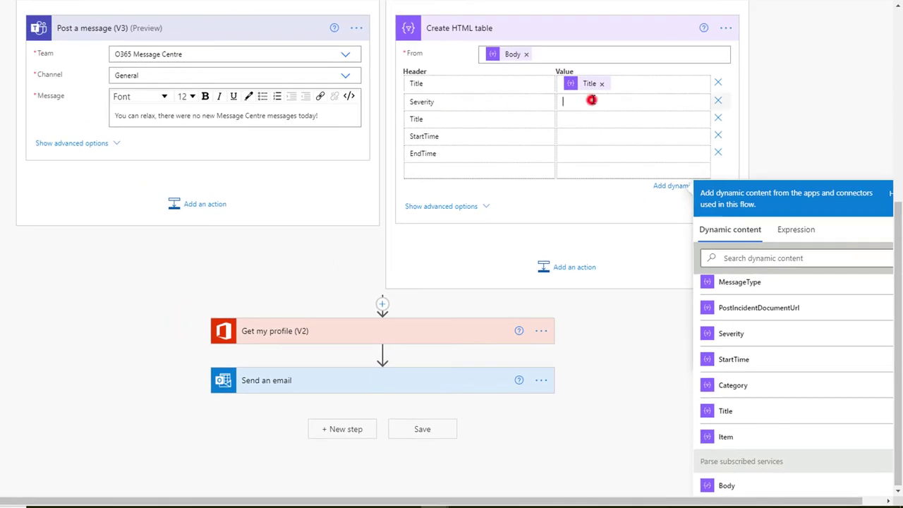
left_click(731, 332)
- Rename the HTML table's third header to Action and set its value to the ActionType dynamic content from Filter array
double_click(494, 121)
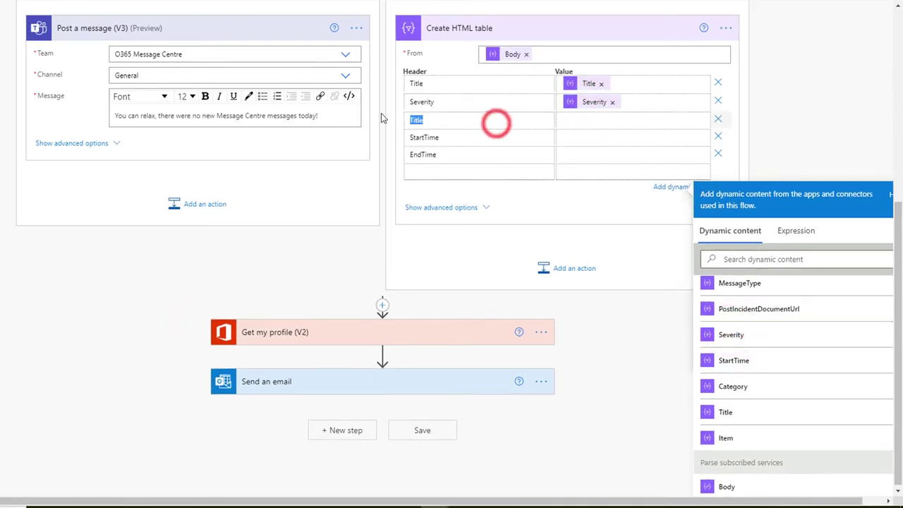
key("BackSpace")
type("Actiuon")
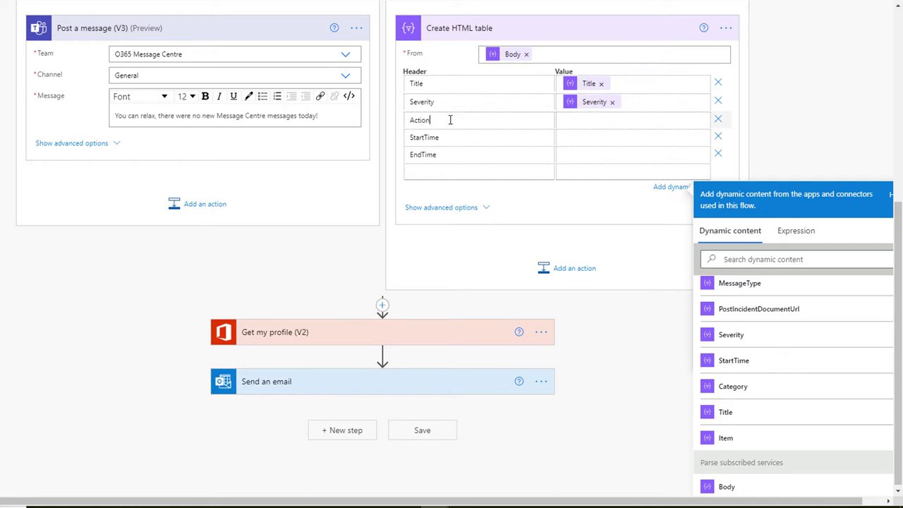
left_click(568, 122)
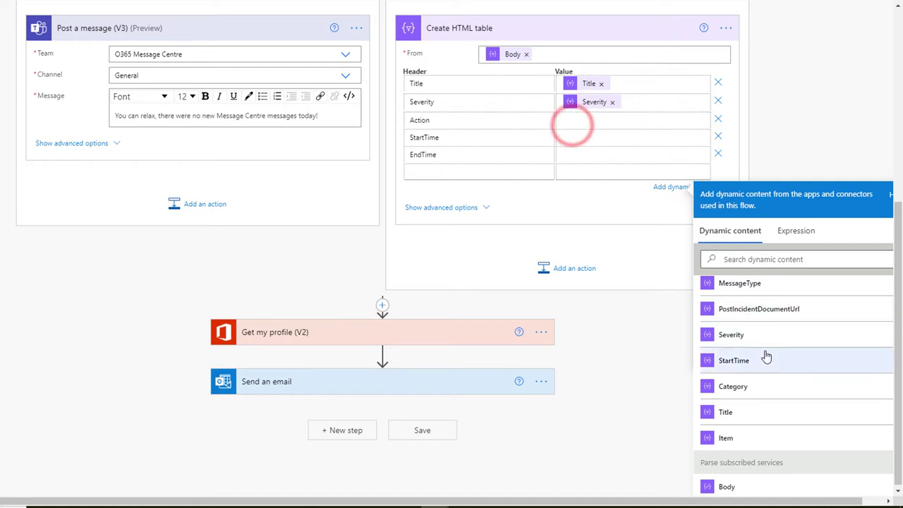
scroll(781, 400, "up", 1)
scroll(782, 401, "up", 5)
scroll(782, 401, "down", 2)
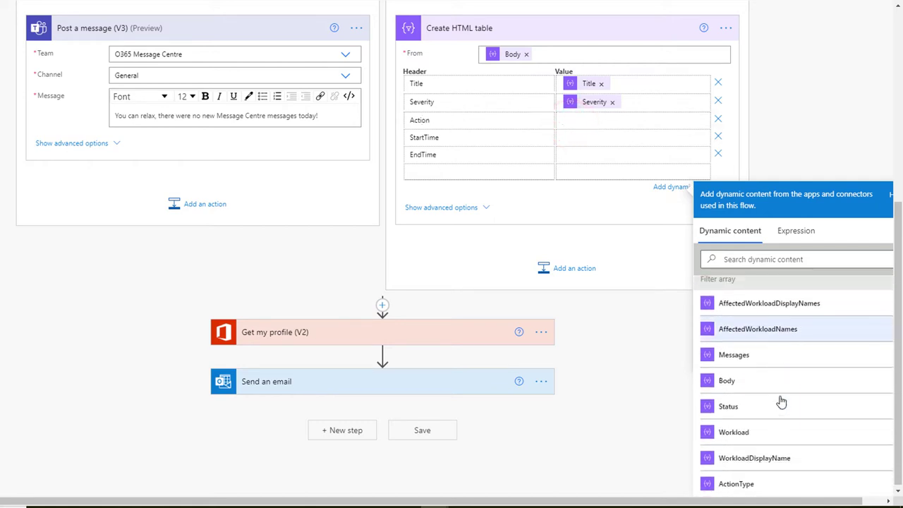
scroll(782, 401, "down", 4)
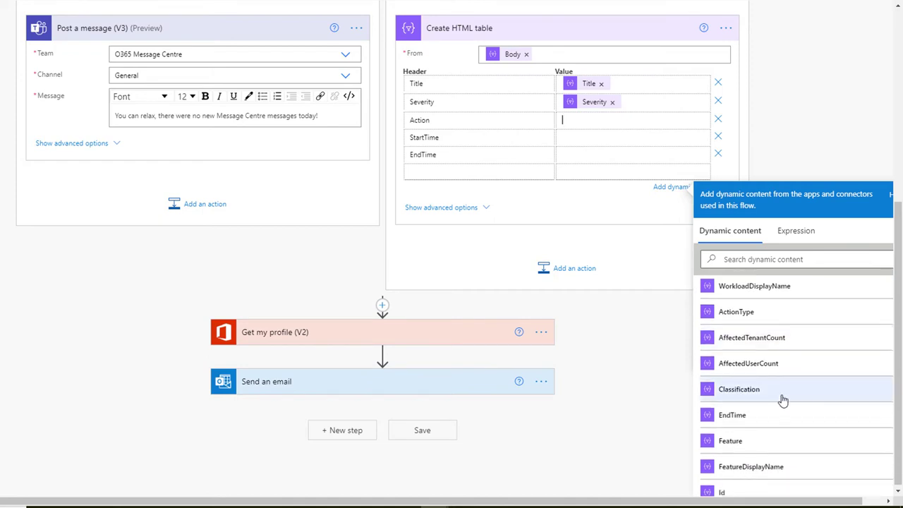
scroll(782, 401, "up", 3)
scroll(783, 398, "down", 2)
left_click(746, 314)
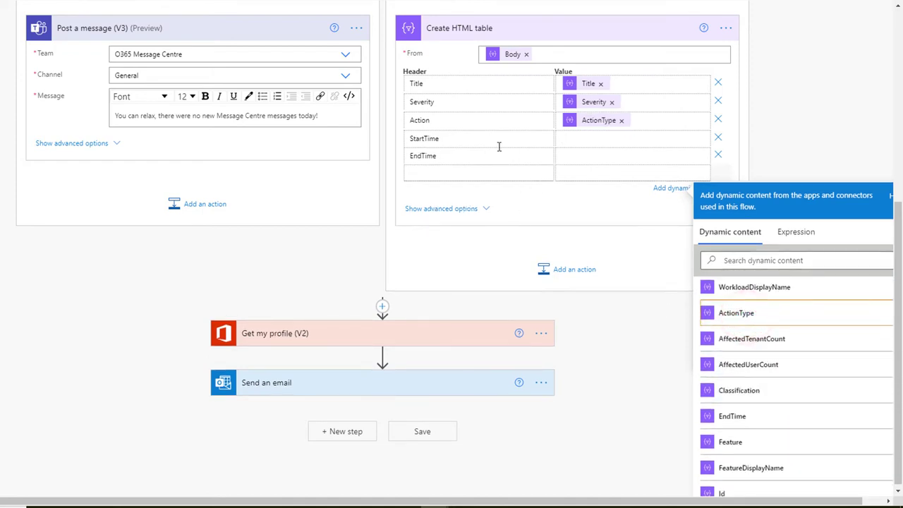
- Rename the StartTime header in the Create HTML table action to Service
left_click(480, 137)
double_click(480, 137)
key("BackSpace")
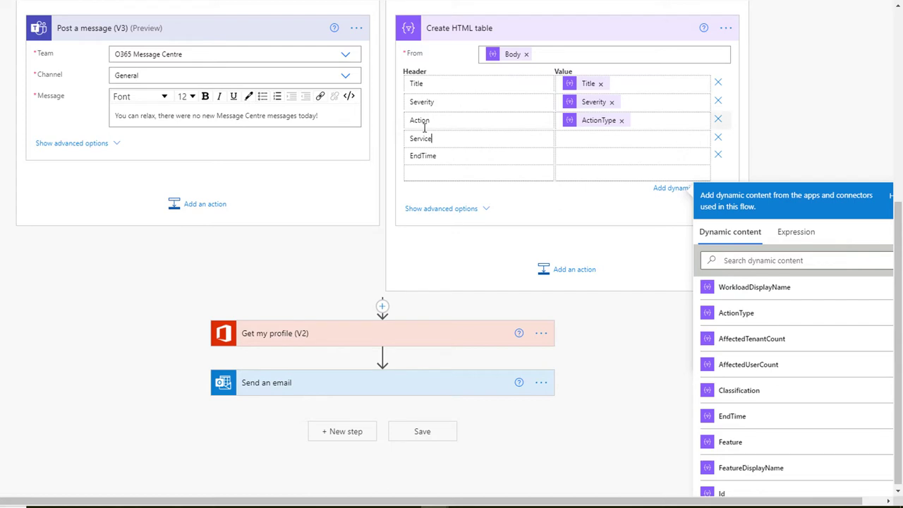
left_click(592, 146)
left_click(610, 138)
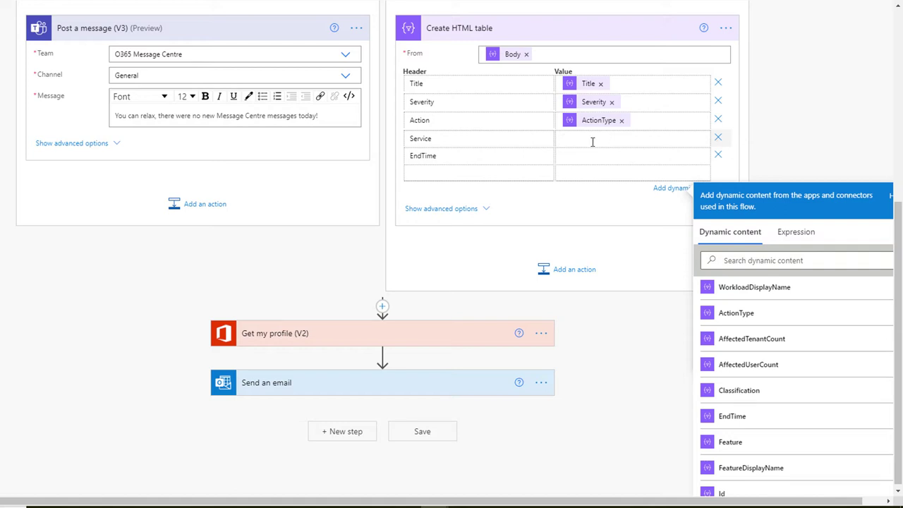
- Set the Service column's value to the pasted expression join(item()?['AffectedWorkloadDisplayNames'], ', '), checking it through before accepting it
left_click(592, 141)
left_click(795, 233)
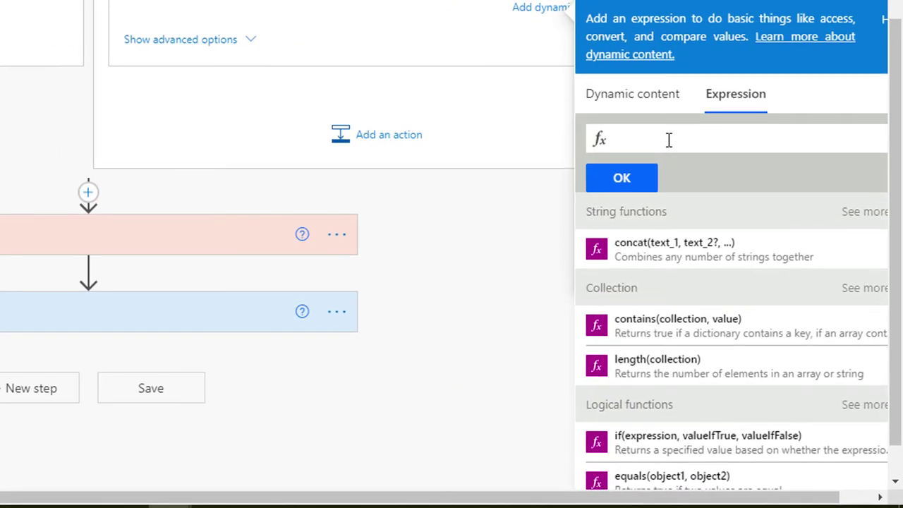
left_click(667, 138)
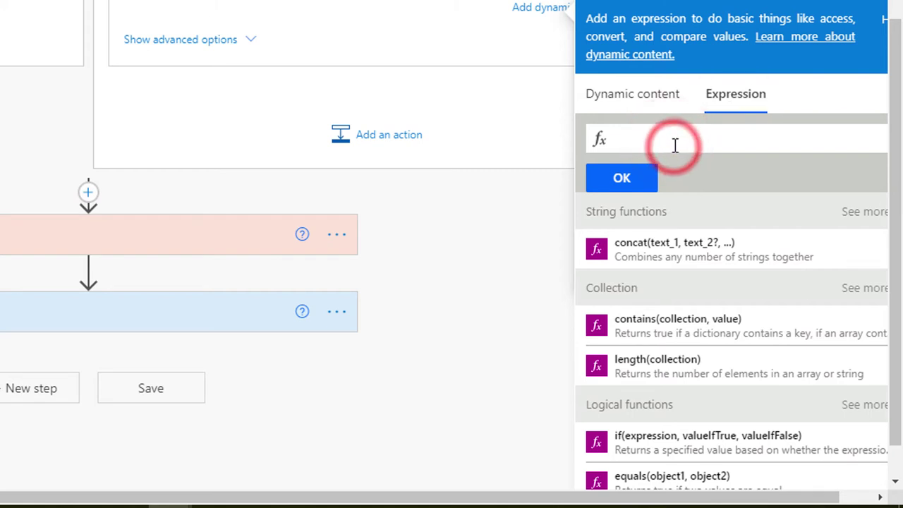
left_click(674, 146)
key("ctrl+v")
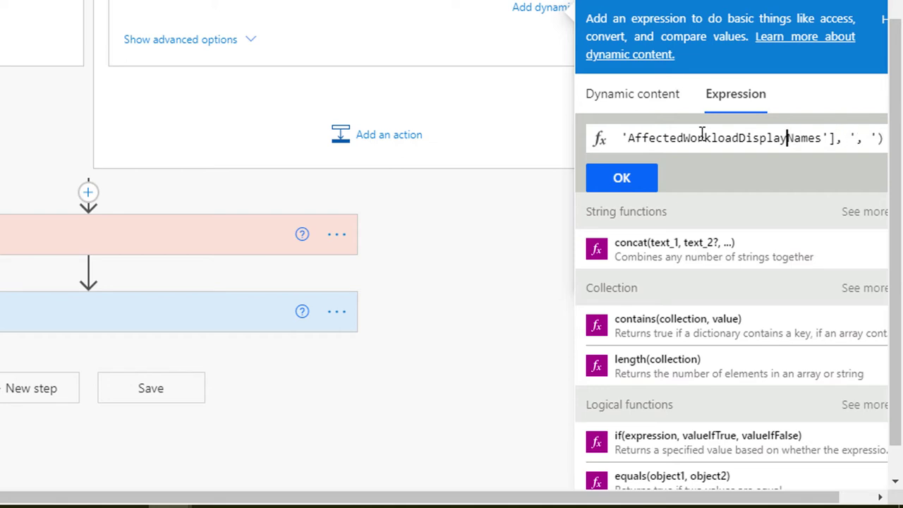
key("Left")
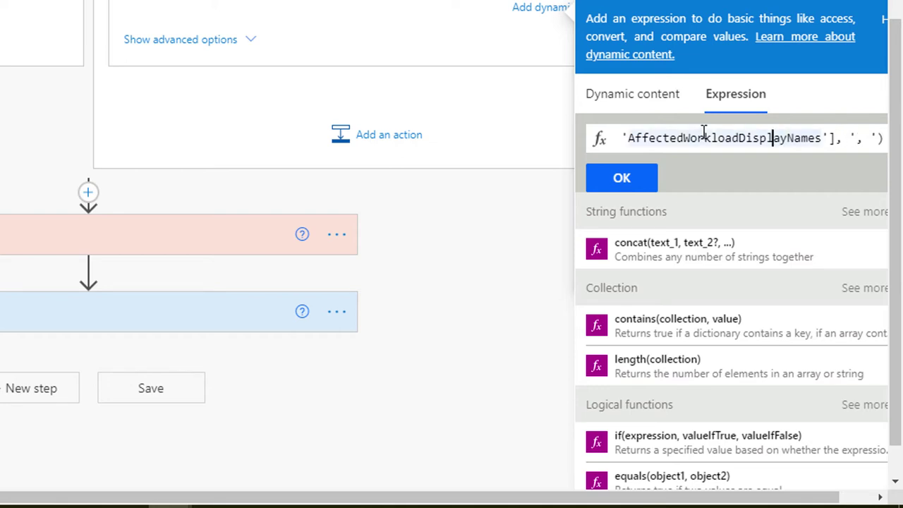
key("Left")
key("Left")
key("Left")
key("Left")
key("Left")
key("Left")
key("Left")
key("Left")
key("Left")
key("Left")
key("Left")
key("Left")
key("Left")
key("Left")
key("Left")
key("Left")
key("Left")
key("Left")
key("Left")
key("Left")
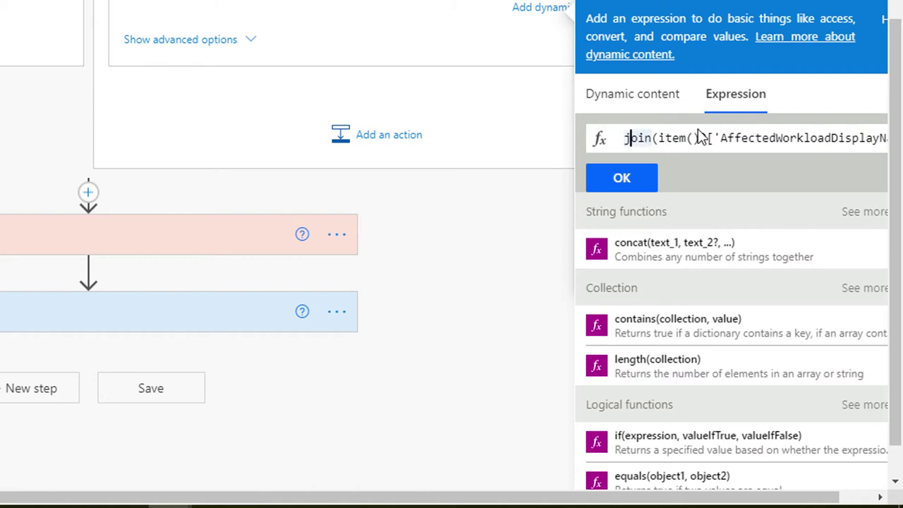
key("Right")
key("Right")
key("Right")
key("Right")
key("Right")
key("Right")
key("Right")
key("Right")
key("Right")
key("Right")
key("Right")
key("Right")
key("Right")
key("Right")
key("Right")
key("Right")
key("Right")
key("Right")
key("Right")
key("Right")
key("Right")
key("Right")
key("Right")
key("Right")
key("Right")
key("Right")
key("Right")
key("Right")
key("Right")
key("Right")
key("Right")
key("Right")
key("Right")
key("Right")
key("Right")
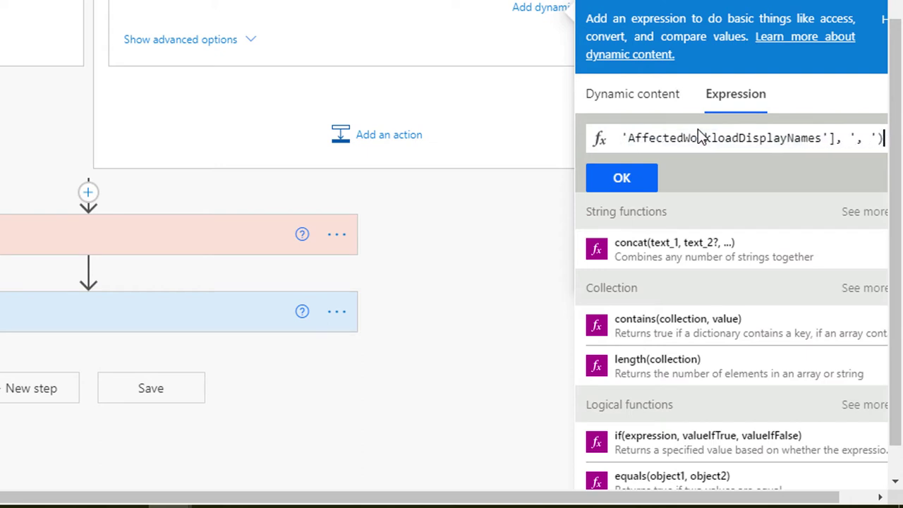
key("Left")
key("Left")
left_click(856, 137)
left_click(631, 183)
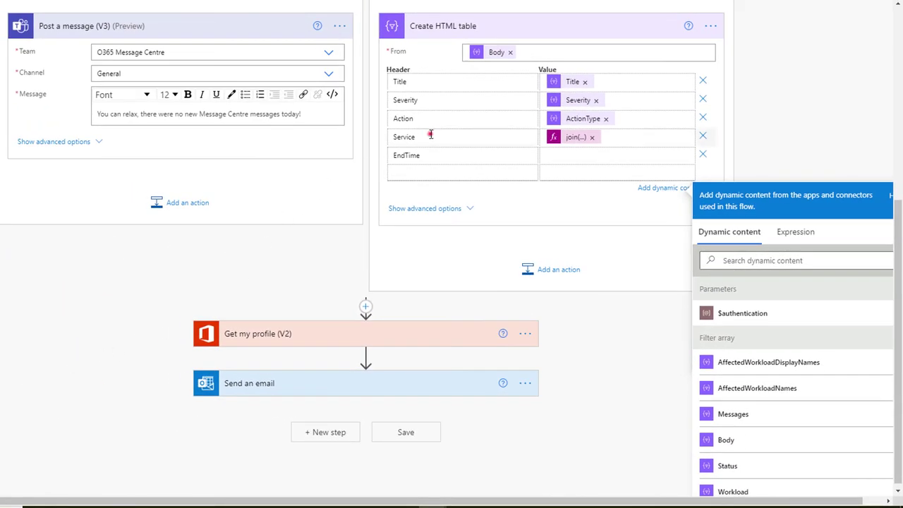
- Rename the EndTime header to MessageID and set its value to the Id dynamic content from Filter array
double_click(437, 155)
type("MessageID")
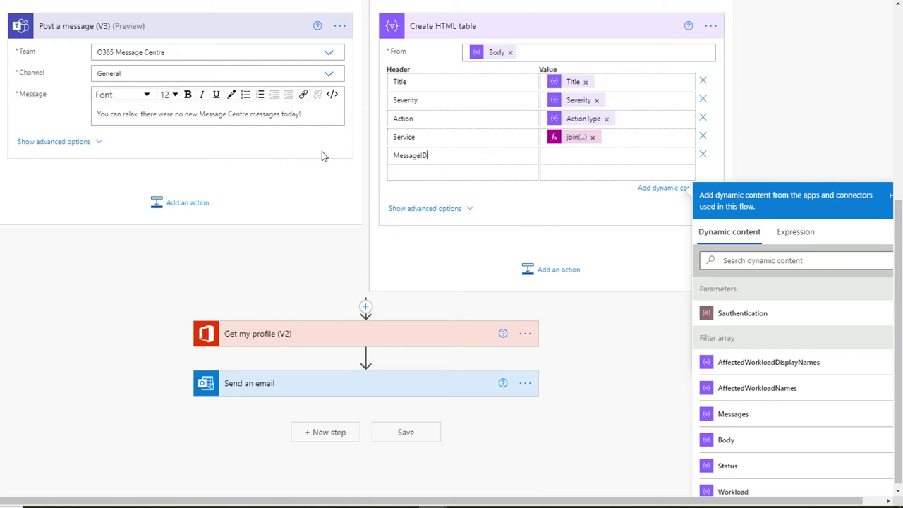
left_click(581, 159)
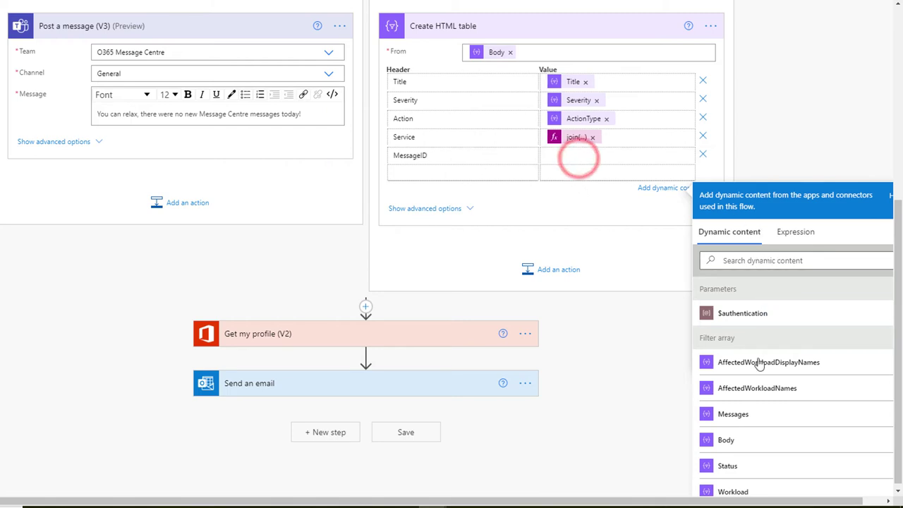
scroll(759, 401, "down", 3)
scroll(761, 401, "up", 1)
scroll(762, 399, "down", 3)
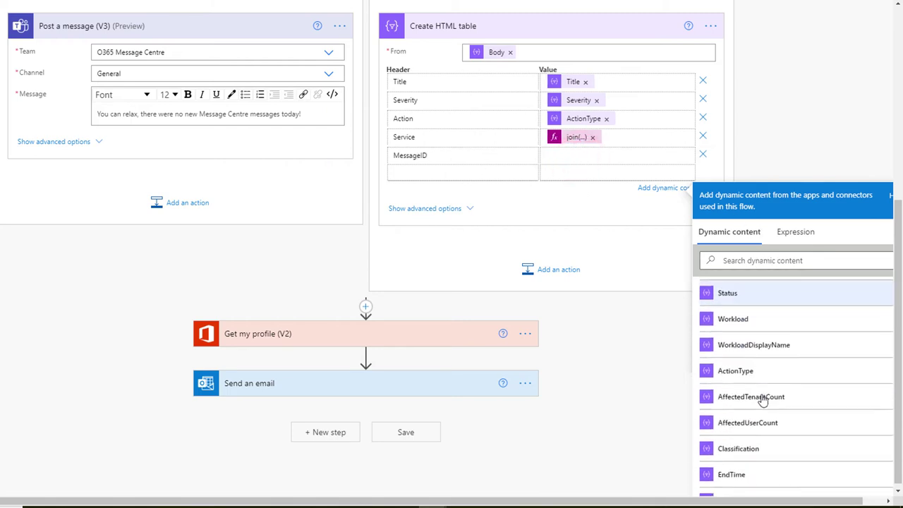
scroll(759, 395, "up", 5)
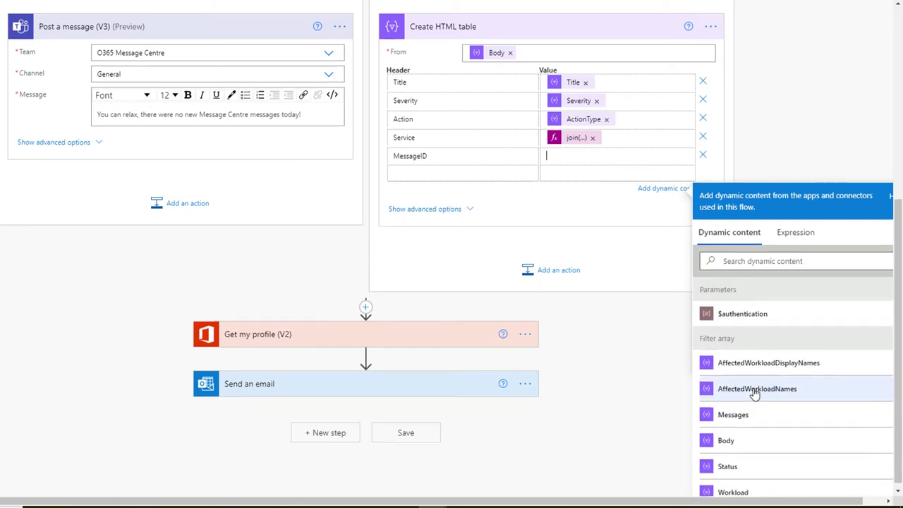
scroll(800, 172, "down", 3)
scroll(800, 111, "down", 1)
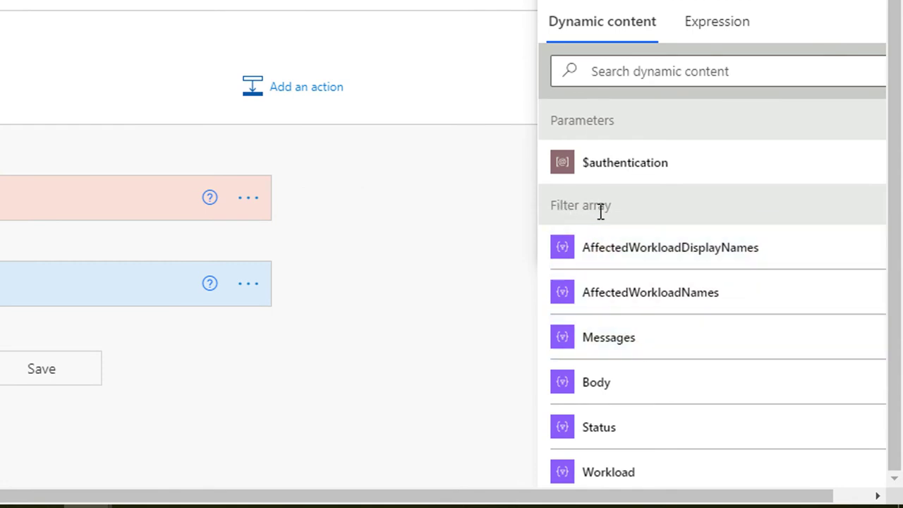
scroll(600, 210, "up", 4)
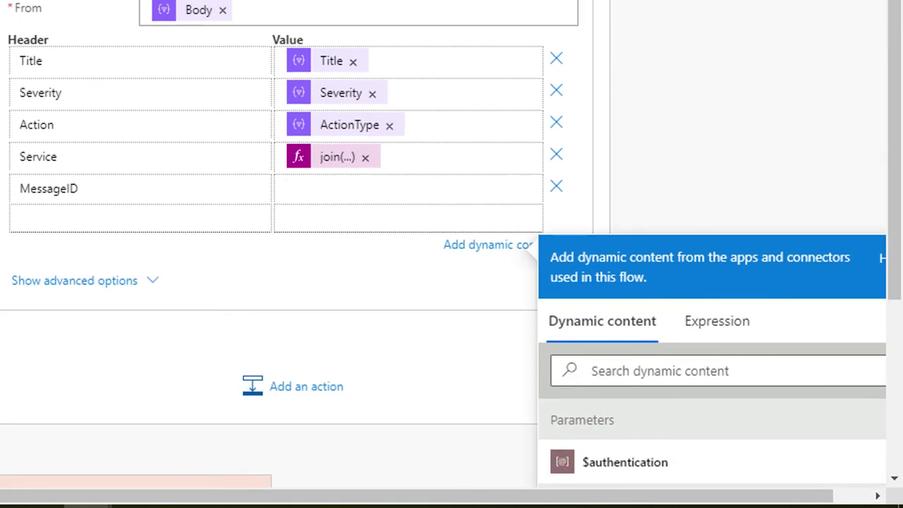
scroll(443, 234, "down", 1)
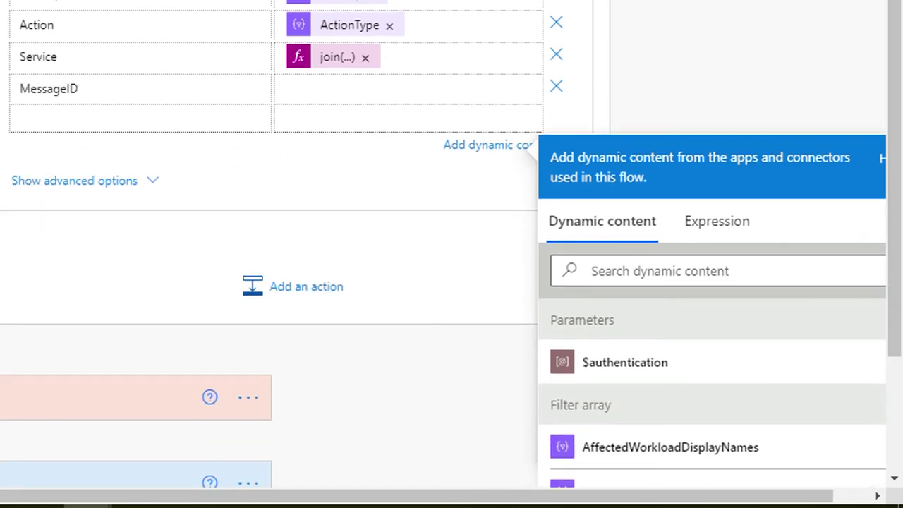
scroll(716, 302, "down", 6)
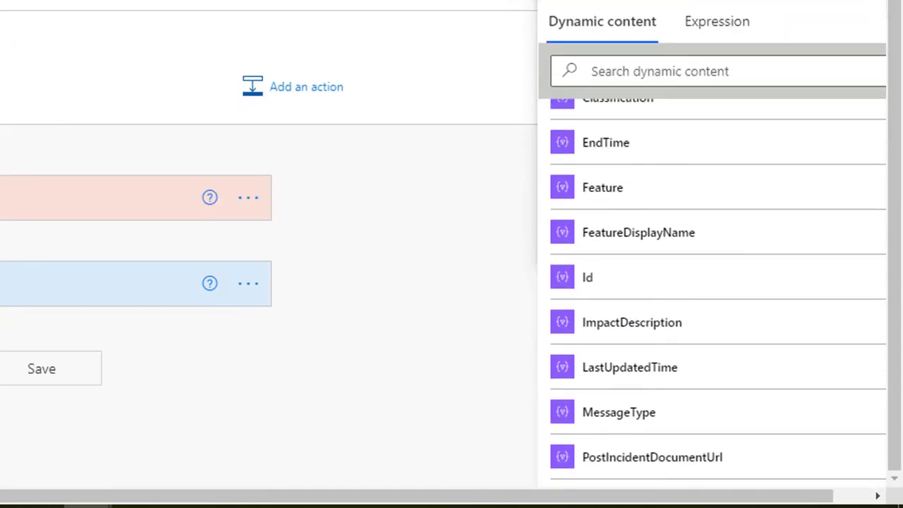
scroll(712, 318, "down", 6)
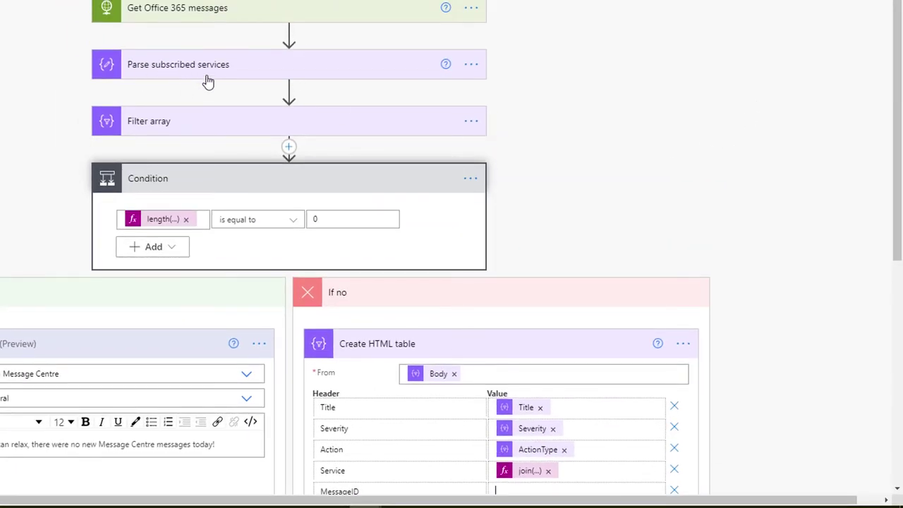
scroll(670, 113, "down", 2)
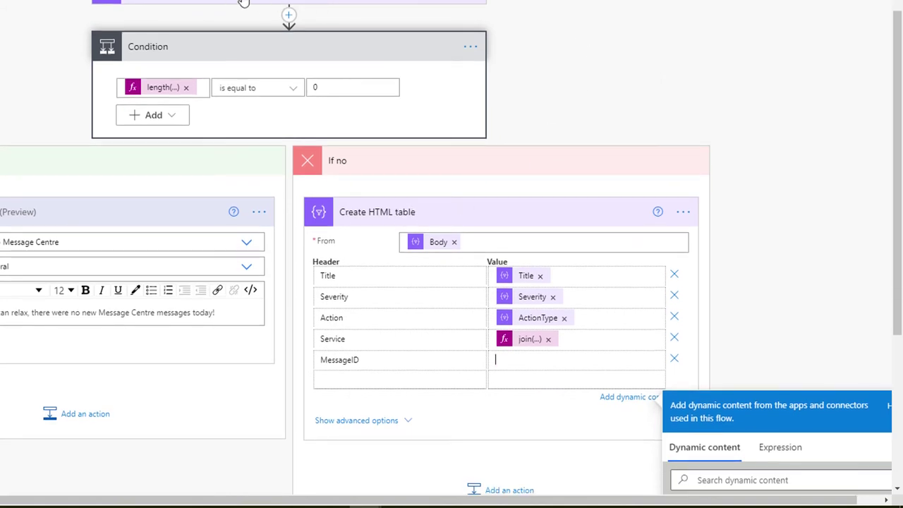
scroll(741, 120, "up", 2)
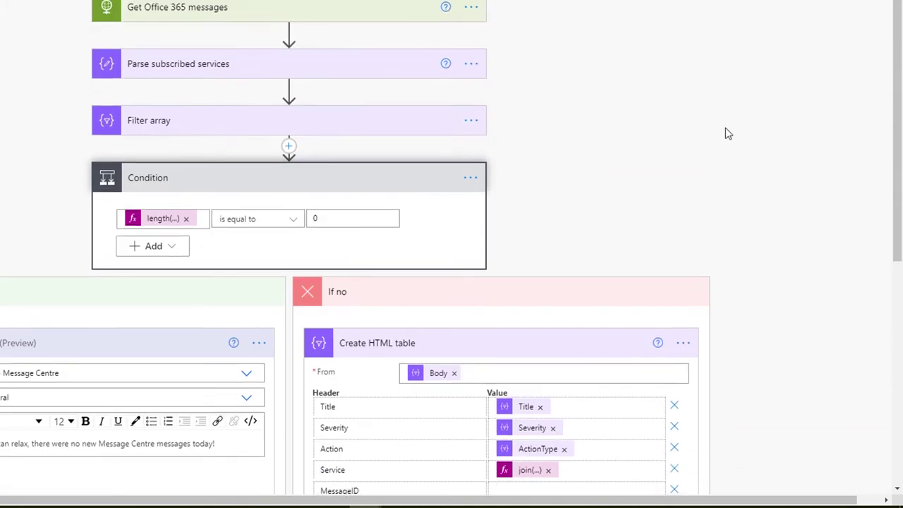
scroll(738, 145, "down", 5)
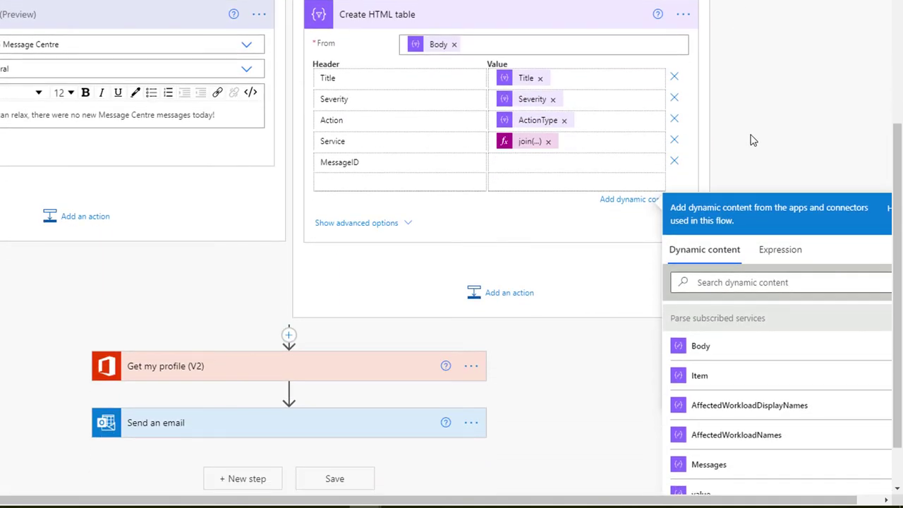
scroll(786, 381, "up", 10)
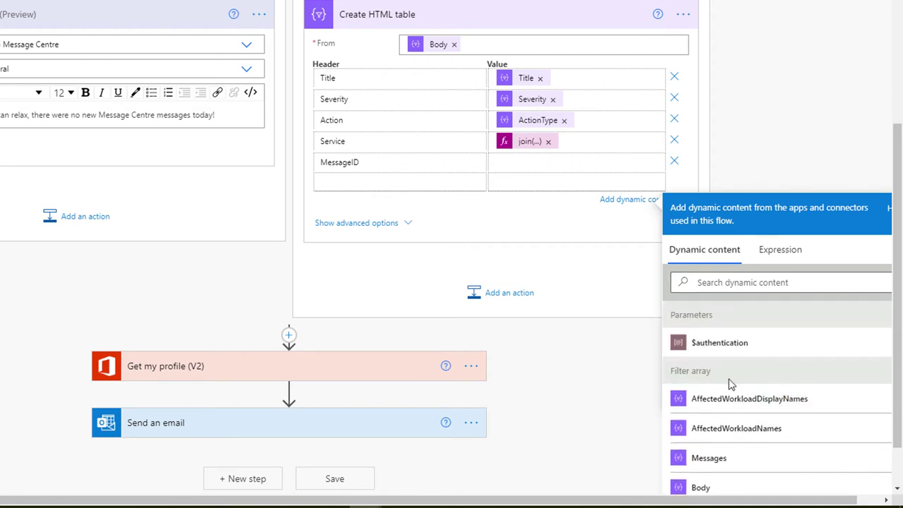
scroll(738, 391, "down", 8)
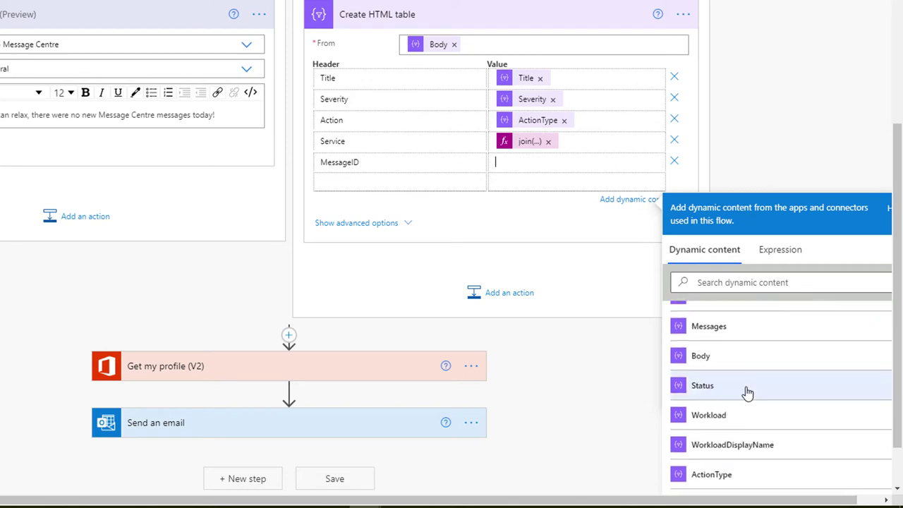
scroll(750, 392, "down", 2)
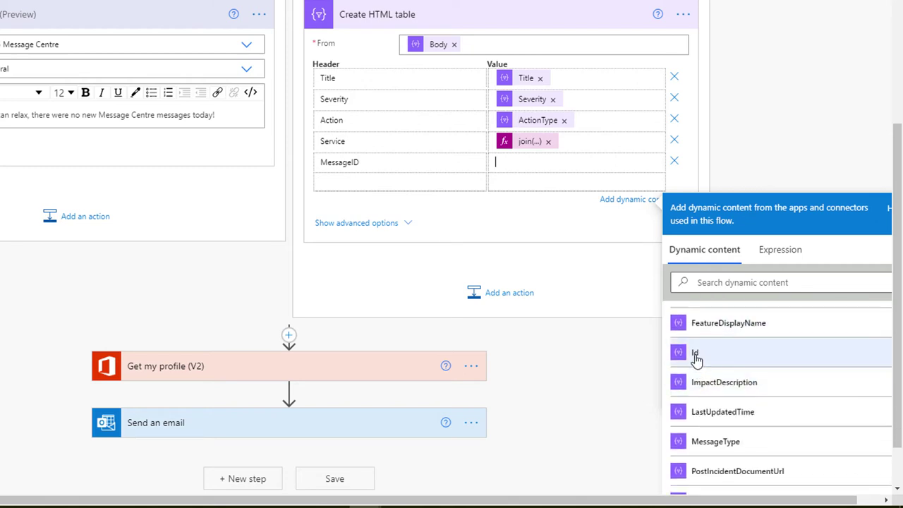
left_click(695, 355)
- Add a Category header to the HTML table and set its value to the Category dynamic content from Filter array
left_click(410, 177)
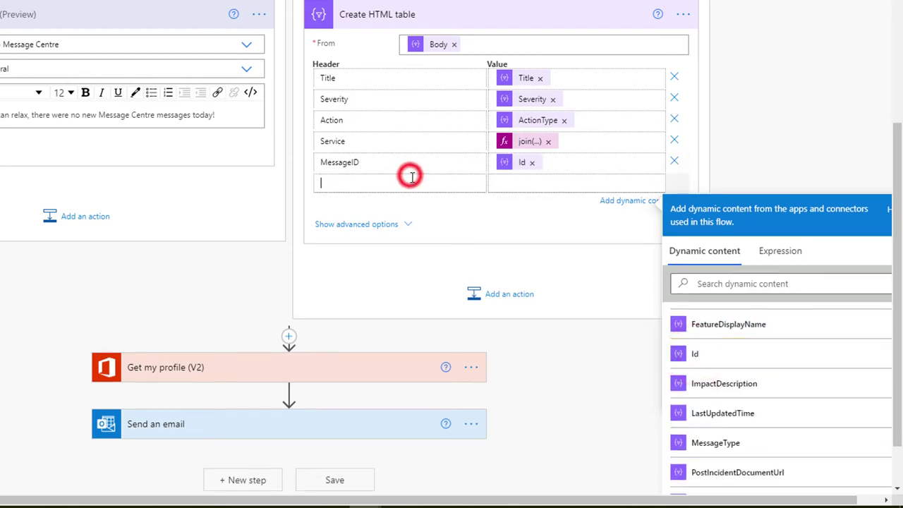
type("Category")
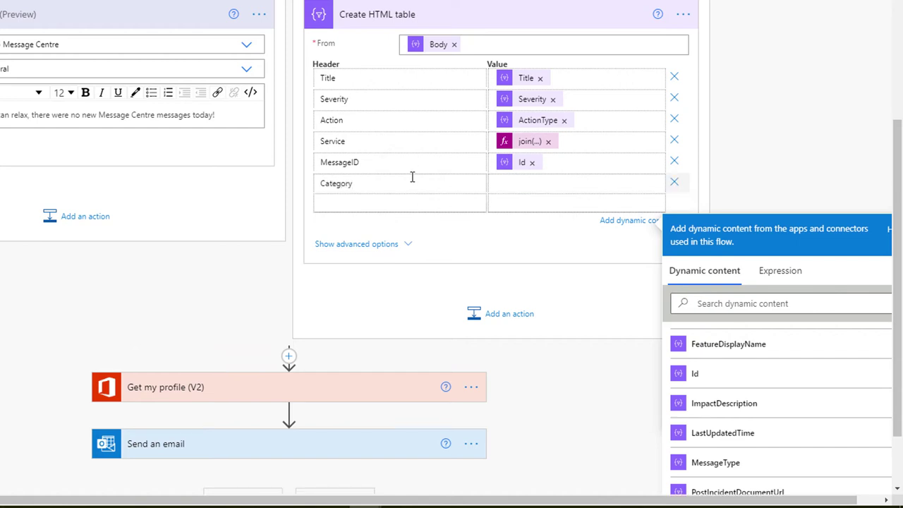
left_click(520, 191)
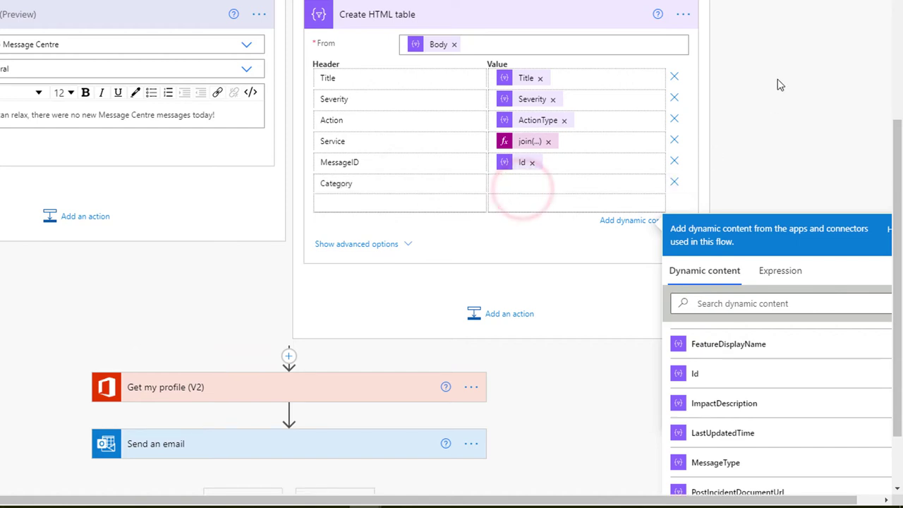
scroll(779, 141, "down", 1)
scroll(768, 317, "up", 6)
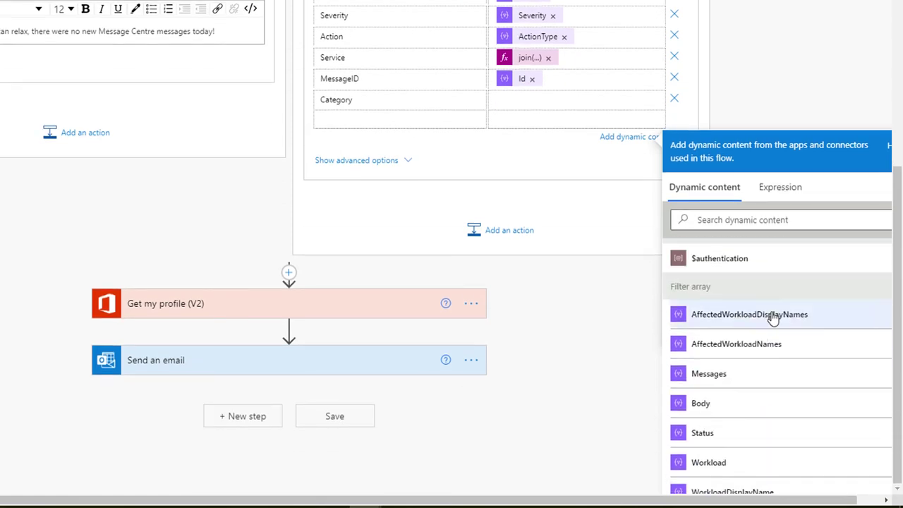
scroll(773, 315, "down", 10)
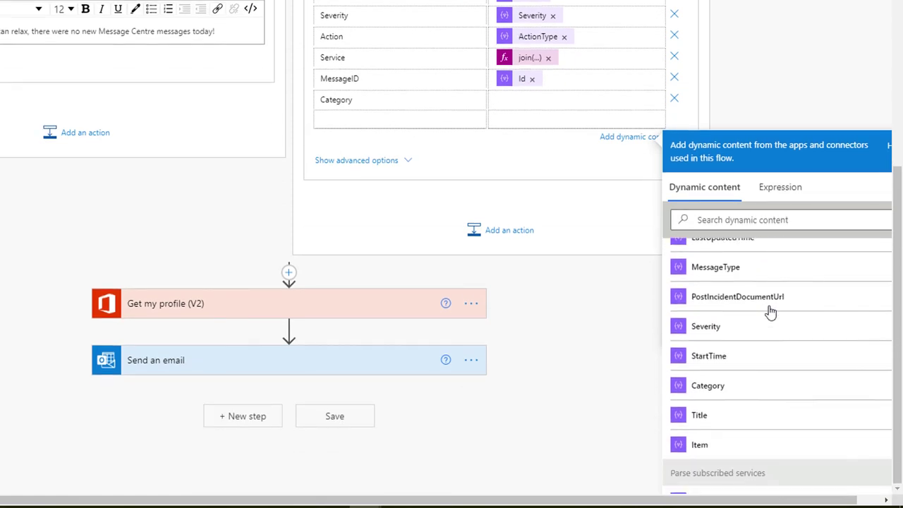
left_click(718, 302)
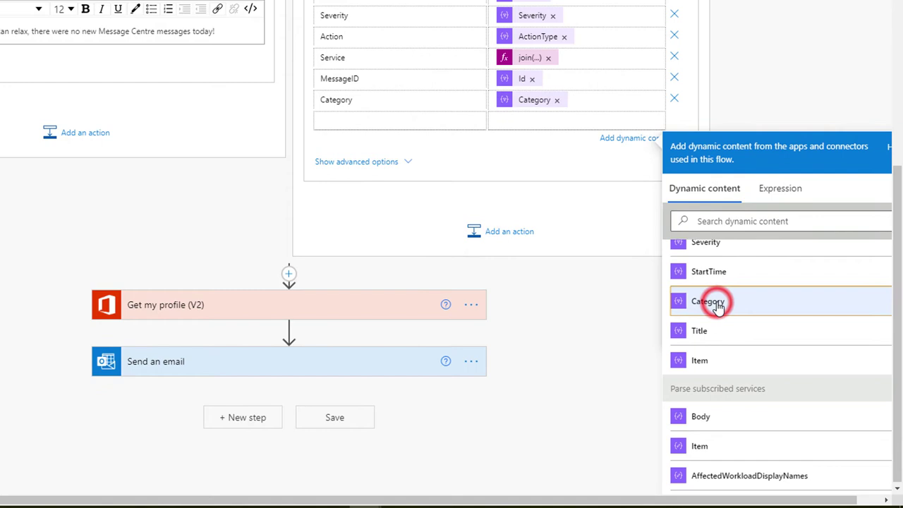
left_click(769, 48)
scroll(798, 136, "up", 2)
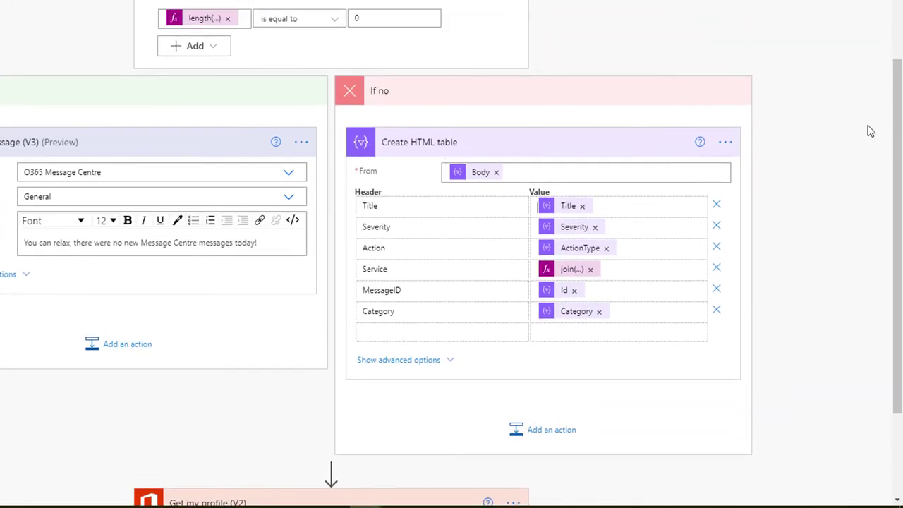
scroll(828, 155, "down", 1)
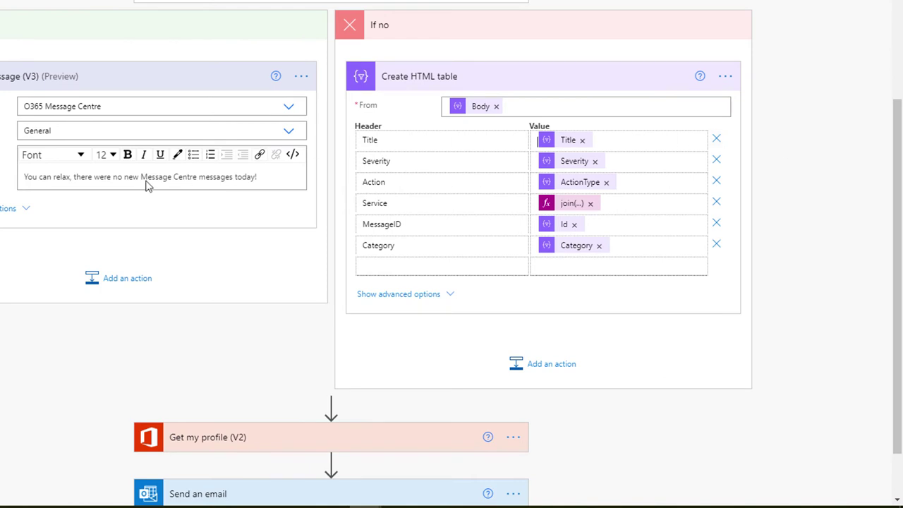
- Switch to Microsoft Teams, examine the message table posted in the General channel, and return to the Power Automate flow
left_click(771, 178)
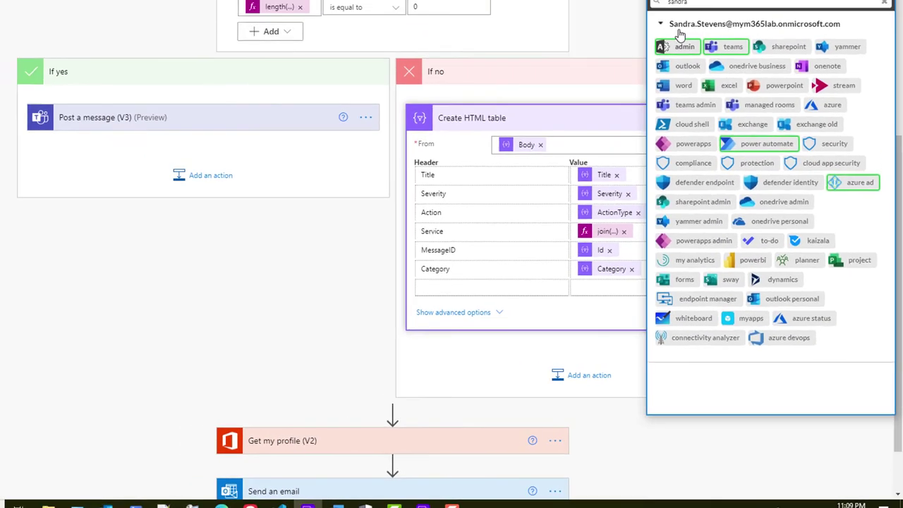
left_click(713, 46)
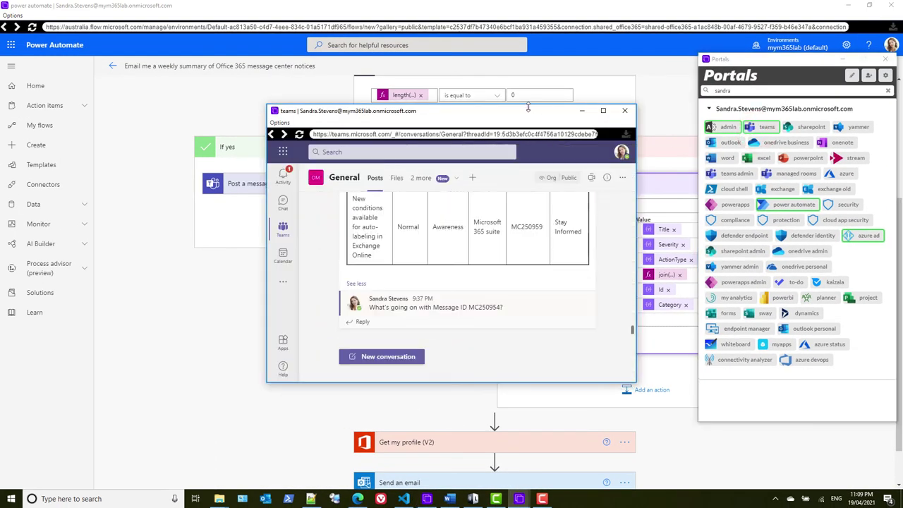
double_click(528, 107)
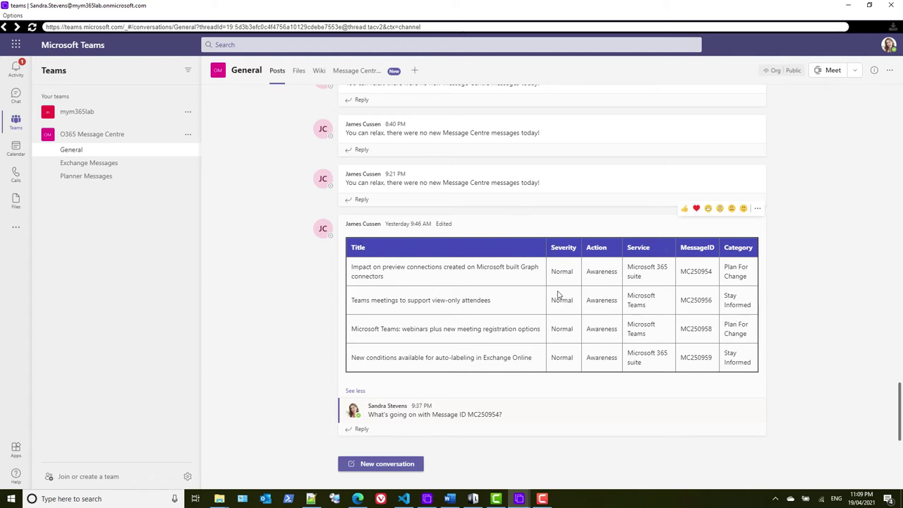
left_click(849, 6)
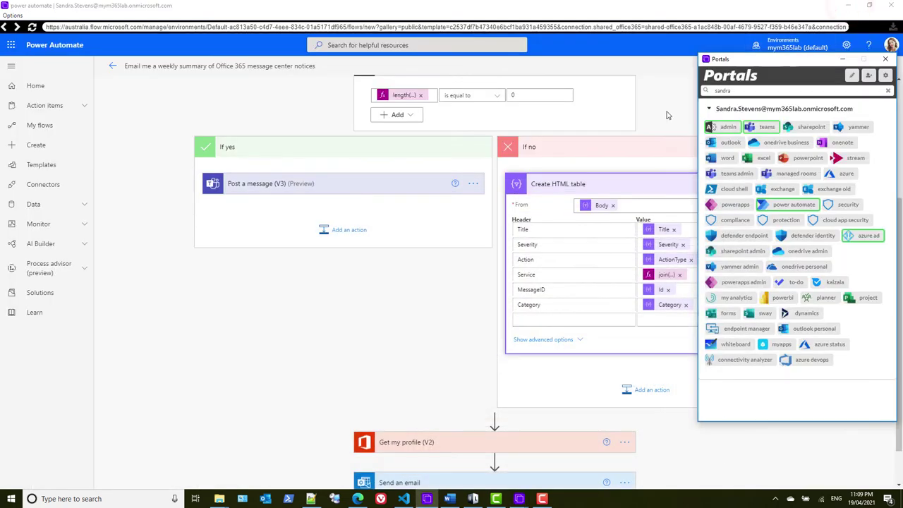
left_click(664, 8)
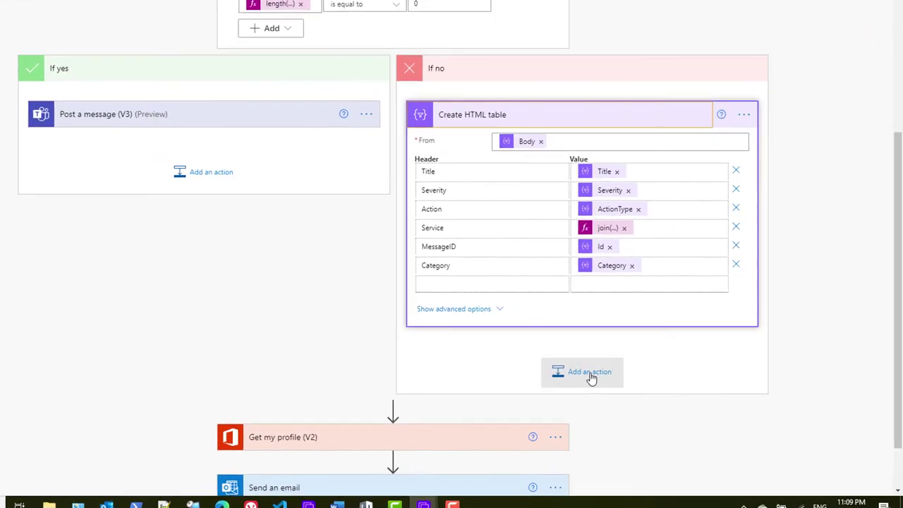
- Add a Data Operation Compose action below Create HTML table in the If no branch
left_click(652, 389)
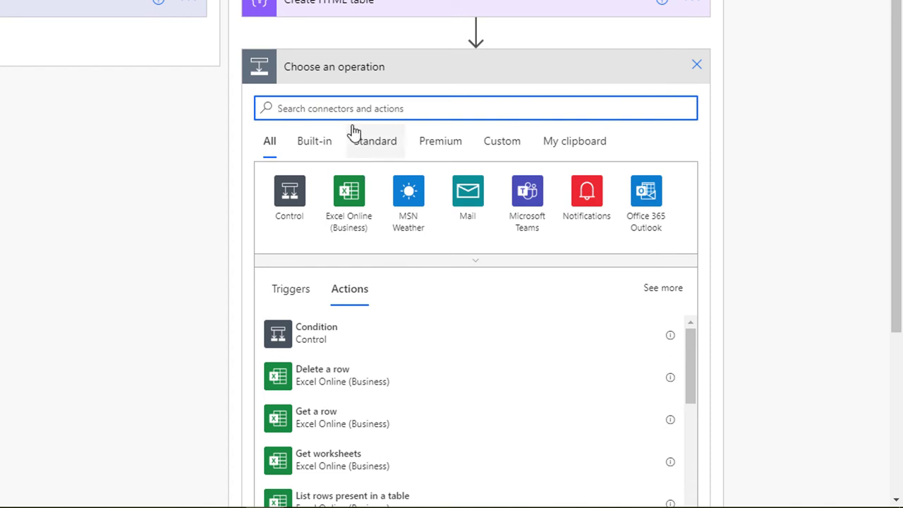
left_click(348, 107)
type("compose")
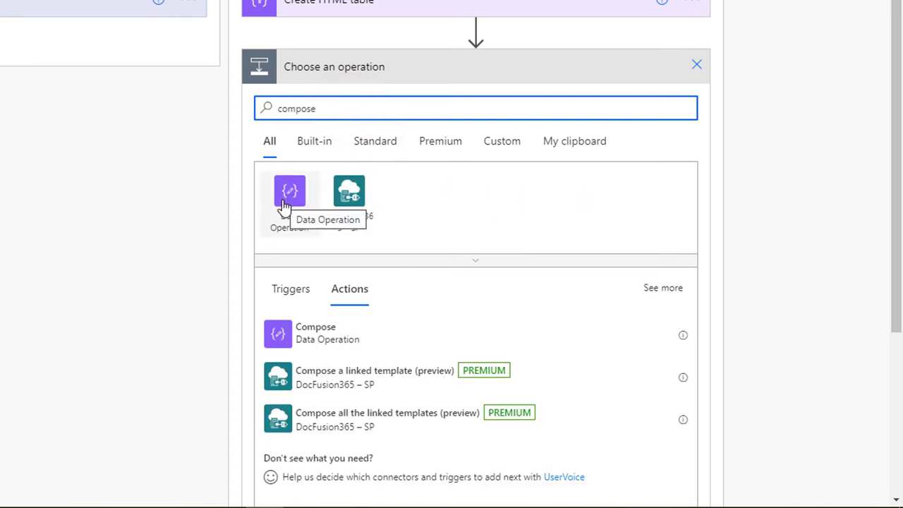
left_click(287, 333)
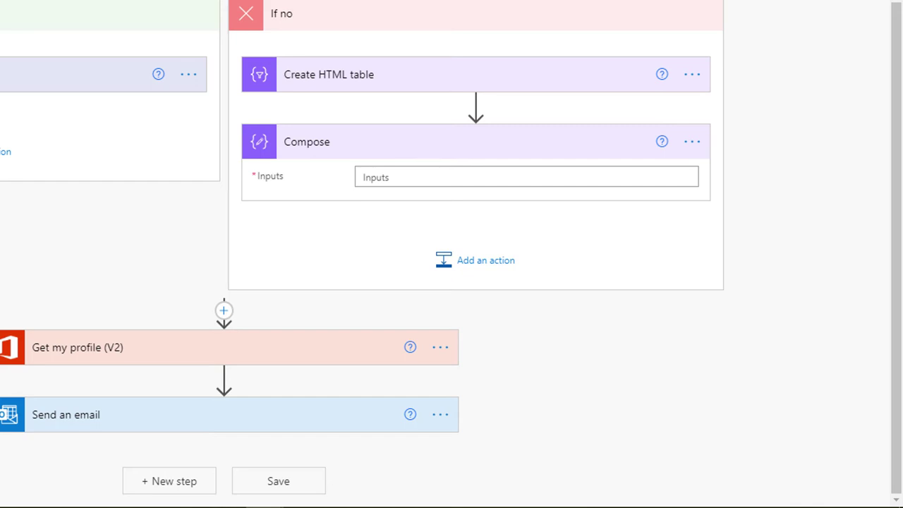
- Paste the expression replace(body('Create_HTML_table'),'<table>','<table border="2">') for the Compose action's Inputs
left_click(407, 177)
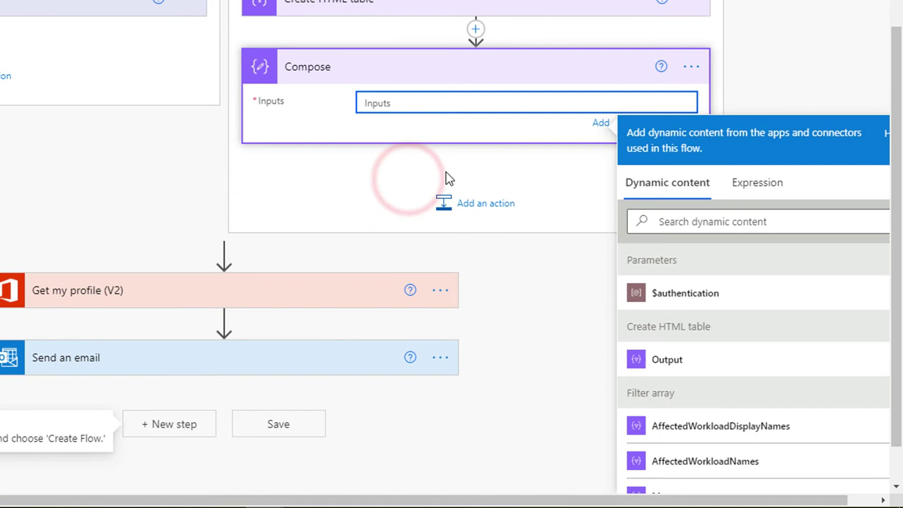
left_click(756, 182)
left_click(681, 241)
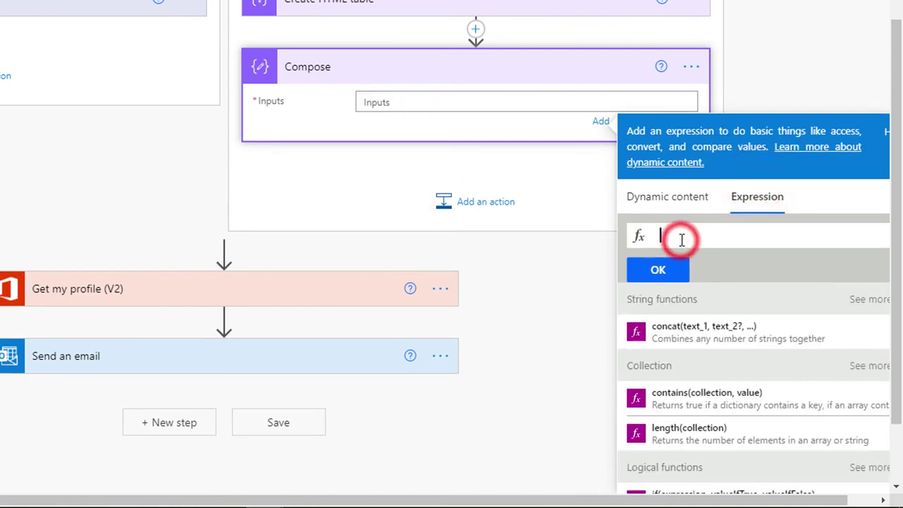
key("ctrl+v")
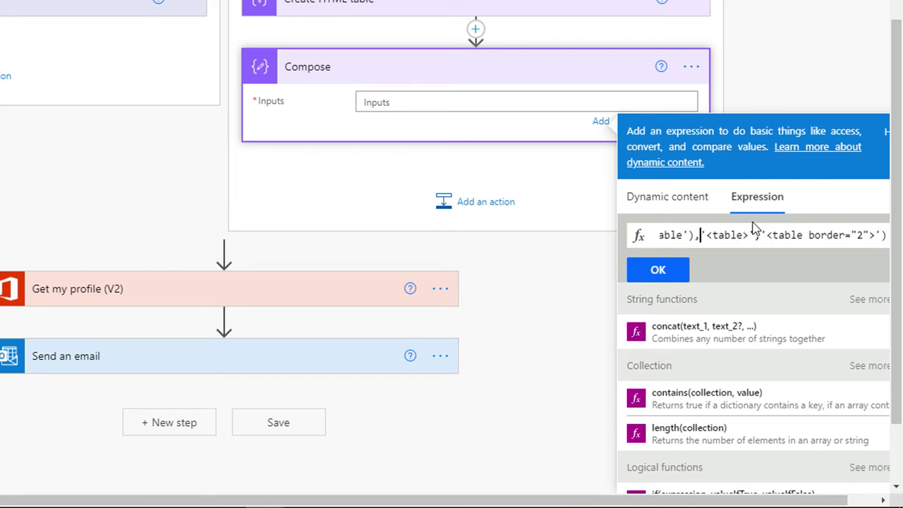
- Check the table border replace expression through from start to end and accept it as the Compose input
key("Left")
key("Left")
key("Left")
key("Left")
key("Left")
key("Left")
key("Left")
key("Left")
key("Left")
key("Left")
key("Left")
key("Left")
key("Left")
key("Left")
key("Left")
key("Left")
key("Left")
key("Left")
key("Left")
key("Left")
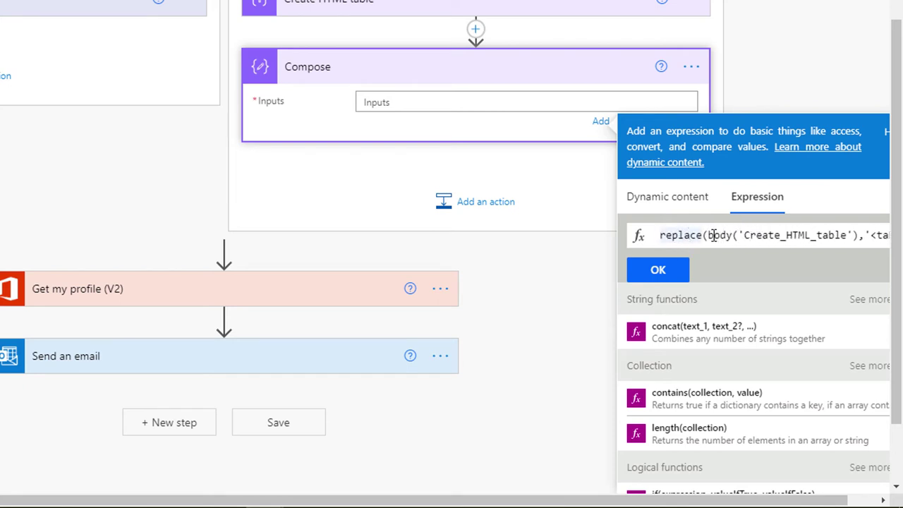
left_click(708, 235)
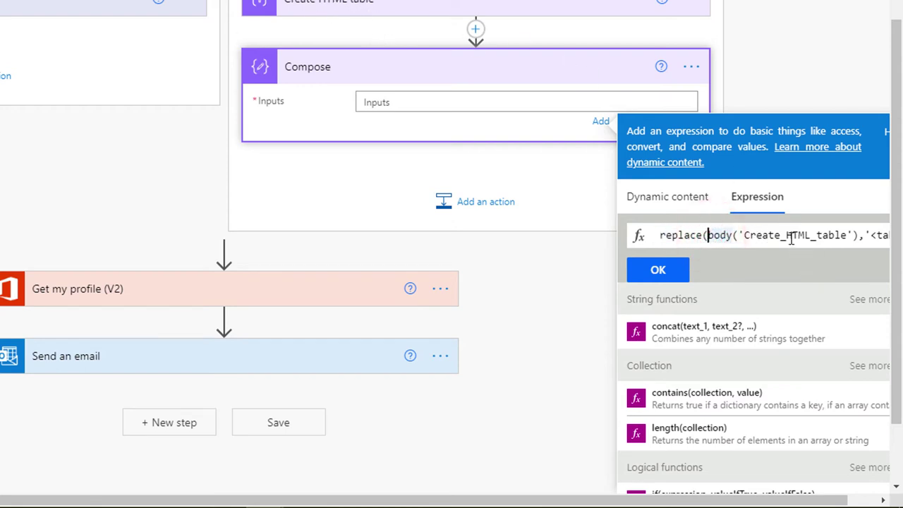
key("Right")
key("Right")
key("Right")
key("Right")
key("Right")
key("Right")
key("Right")
key("Right")
key("Right")
key("Right")
key("Right")
key("Right")
key("Right")
key("Right")
key("Right")
key("Right")
key("Right")
key("Right")
key("Right")
key("Right")
key("Right")
key("Right")
key("Right")
key("Right")
key("Right")
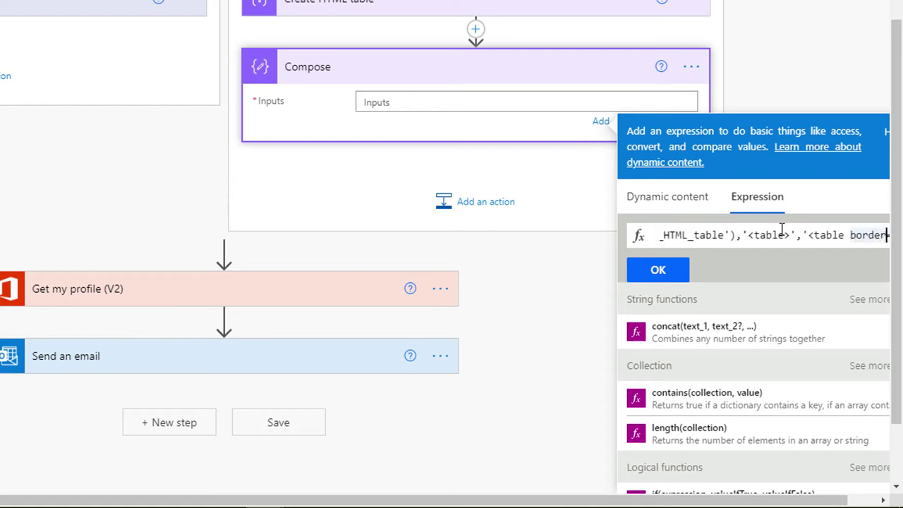
key("Right")
key("Right")
key("Right")
key("Left")
key("Left")
key("Left")
key("Left")
key("Left")
key("Left")
key("Left")
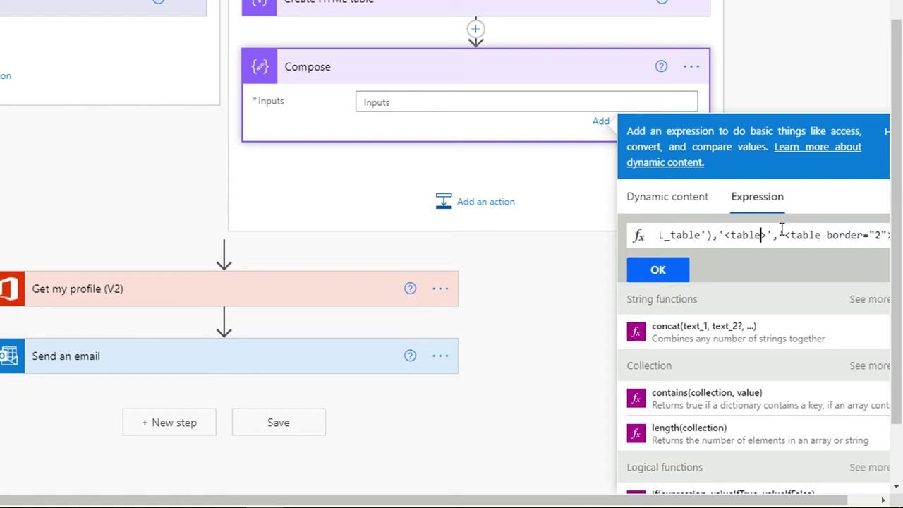
key("Right")
key("Right")
key("Right")
key("End")
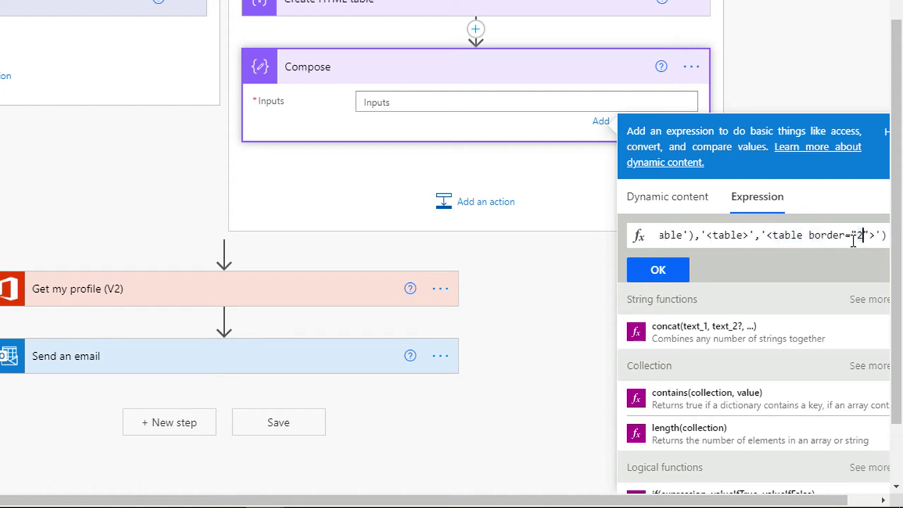
left_click(662, 269)
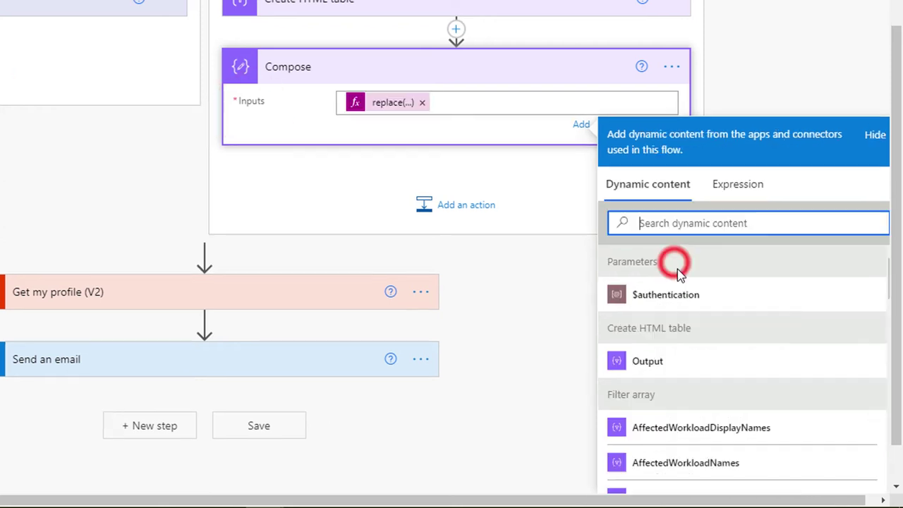
left_click(762, 75)
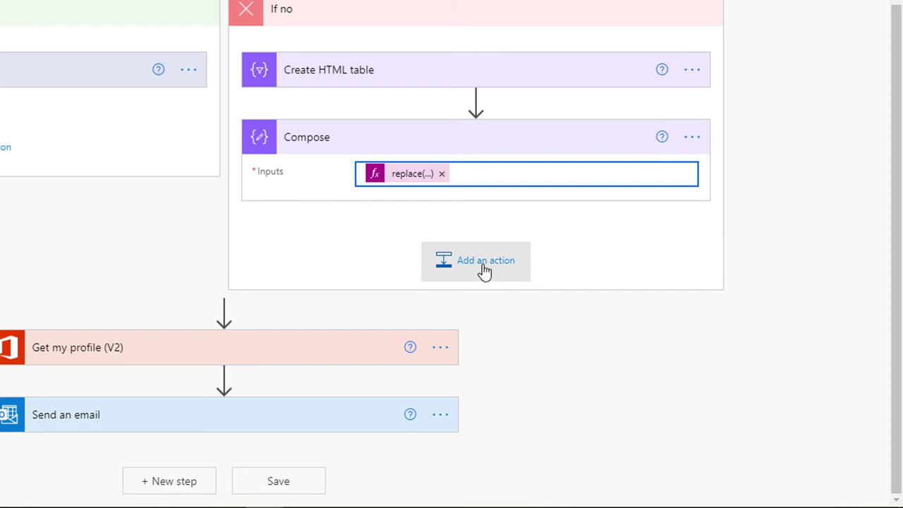
- Add a second Data Operation Compose action below the first one in the If no branch
left_click(484, 266)
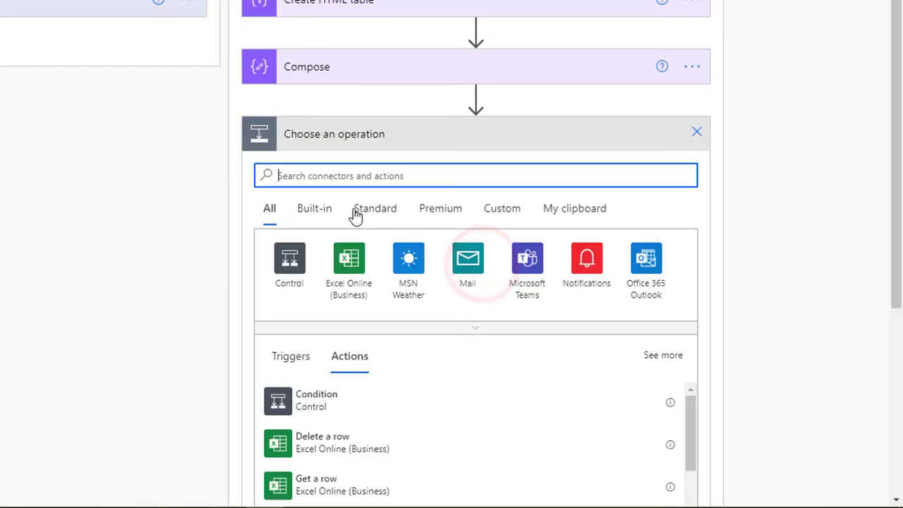
left_click(326, 175)
type("compo")
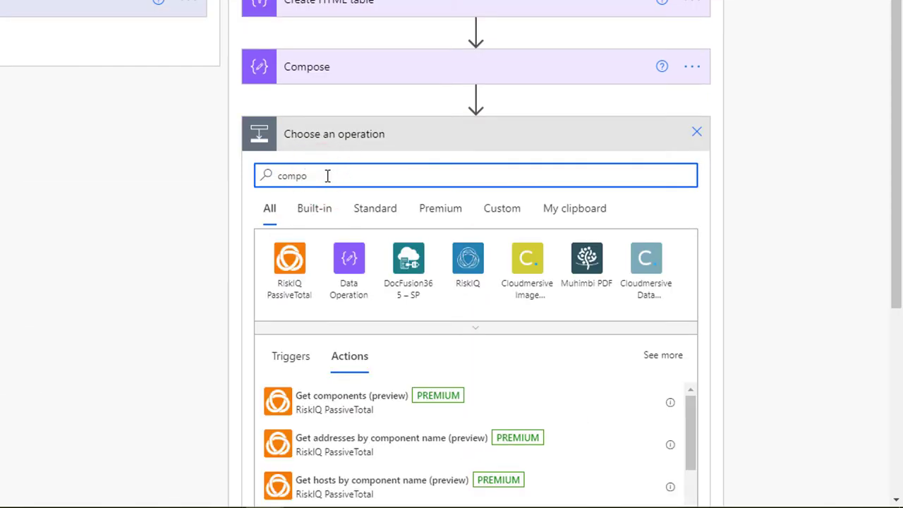
left_click(352, 260)
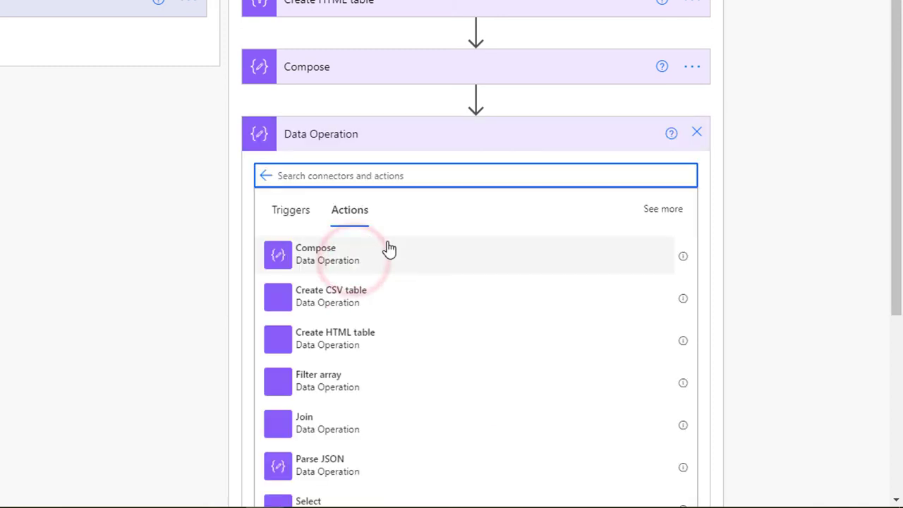
left_click(332, 254)
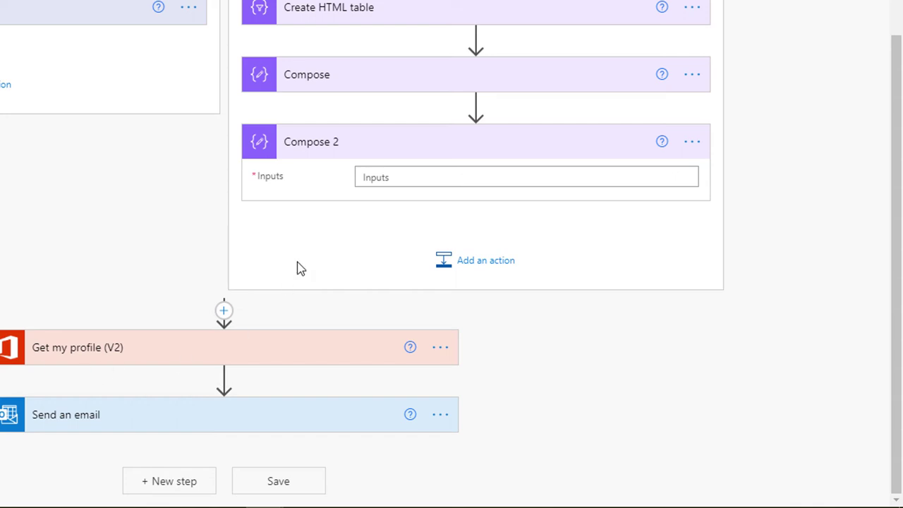
- Paste the expression replace(outputs('Compose'),'<td>','<td style="padding:10px;">') for the Compose 2 action's Inputs
left_click(385, 178)
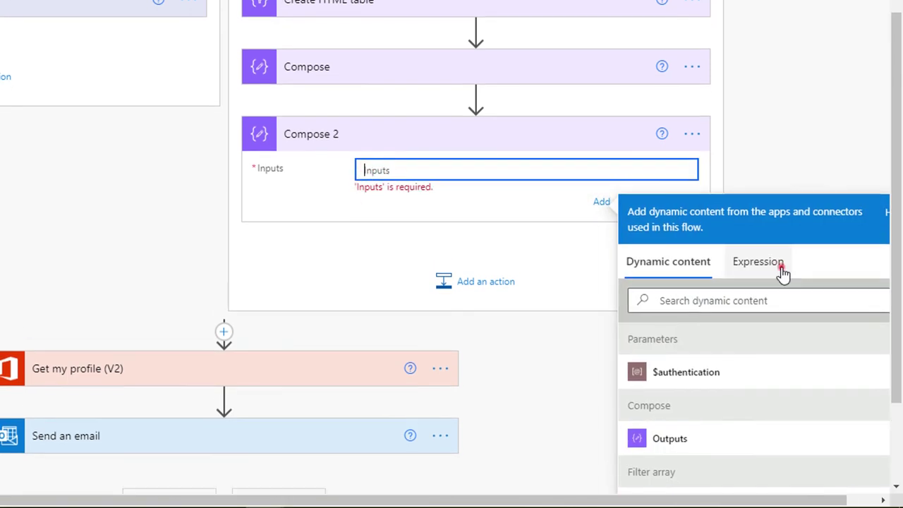
left_click(780, 273)
key("ctrl+v")
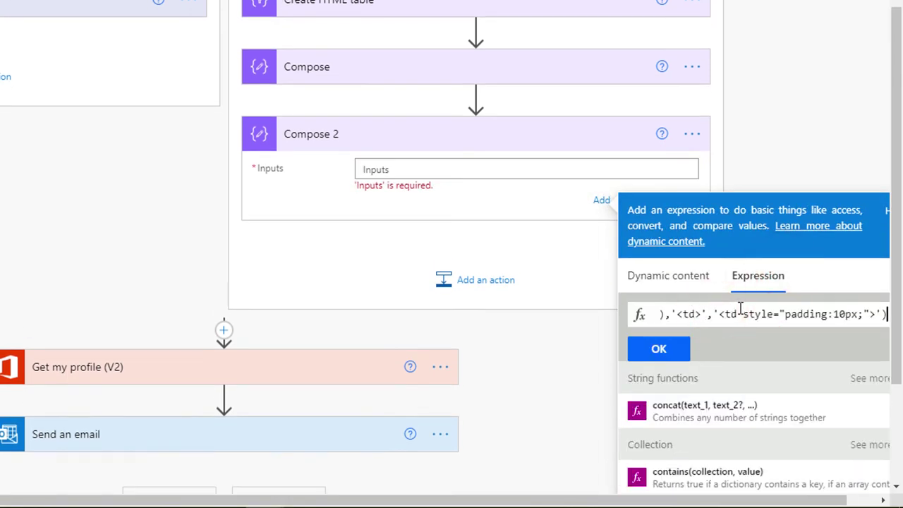
- Check the cell padding replace expression from start to end, including its <td> search text and the 10px padding value
left_click(579, 498)
left_click(862, 314)
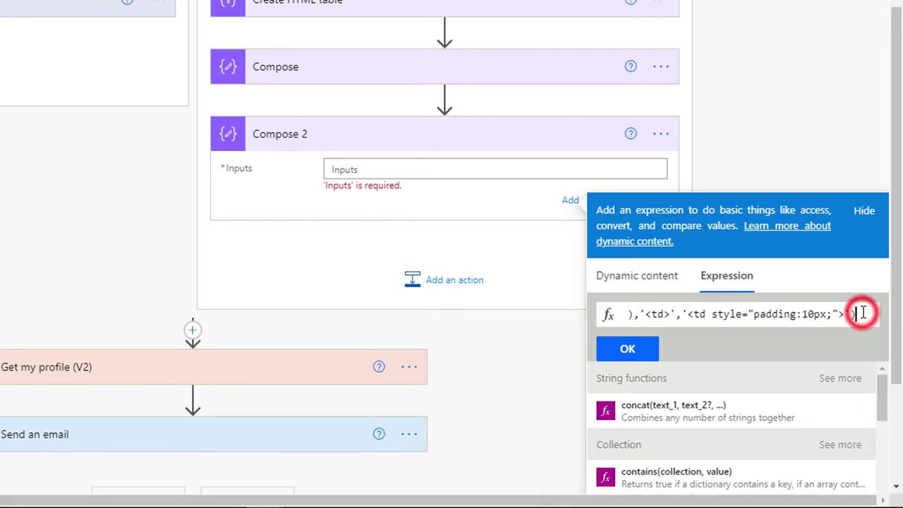
key("Left")
key("Left")
key("Left")
key("Left")
key("Left")
key("Left")
key("Left")
key("Left")
key("Left")
key("Left")
key("Left")
key("Left")
key("Left")
key("Left")
key("Left")
key("Left")
key("Left")
key("Left")
key("Left")
key("Left")
key("Left")
key("Left")
key("Left")
key("Left")
key("Left")
key("Left")
key("Left")
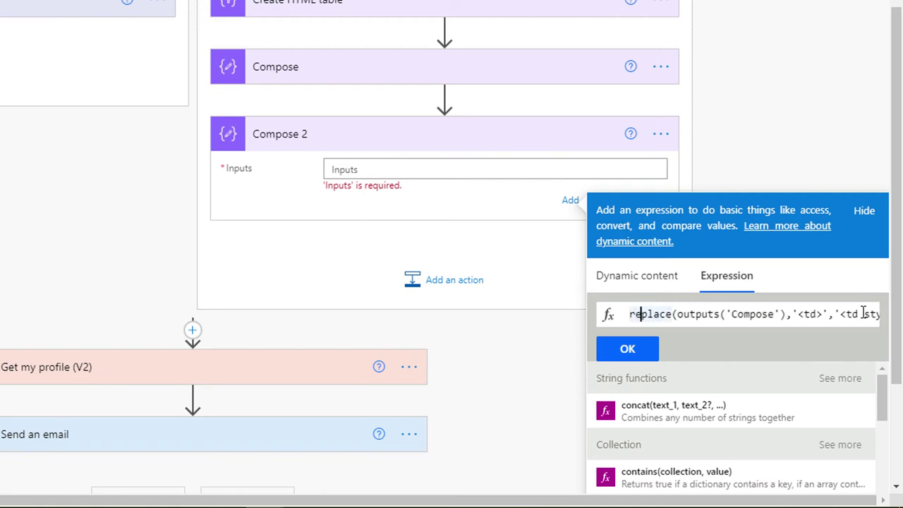
key("Right")
key("Right")
key("Right")
key("Right")
key("Right")
key("Right")
key("Right")
key("Right")
key("Right")
key("Right")
key("Right")
key("Right")
key("Right")
key("Right")
key("Right")
key("Right")
key("Right")
key("Right")
key("Right")
key("Right")
key("Right")
key("Right")
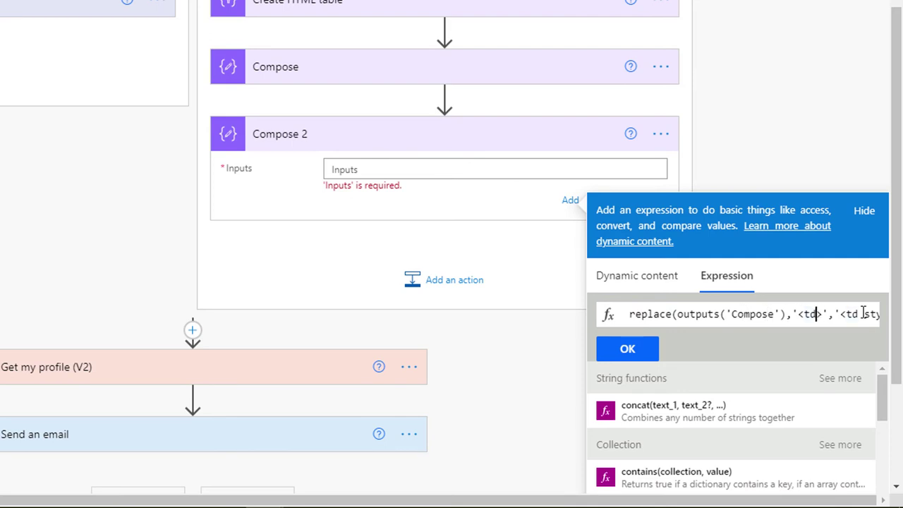
key("Right")
key("Right")
key("Right")
key("Right")
key("Right")
key("Right")
key("Right")
key("Right")
key("Right")
key("Right")
key("Right")
key("Right")
key("Right")
key("Right")
key("Right")
key("Right")
key("Right")
key("Right")
key("Right")
key("Right")
key("Right")
key("Right")
key("Left")
key("Left")
key("Left")
key("Left")
key("Left")
key("Left")
key("Left")
key("Left")
key("Left")
key("Left")
key("Left")
key("Left")
key("Left")
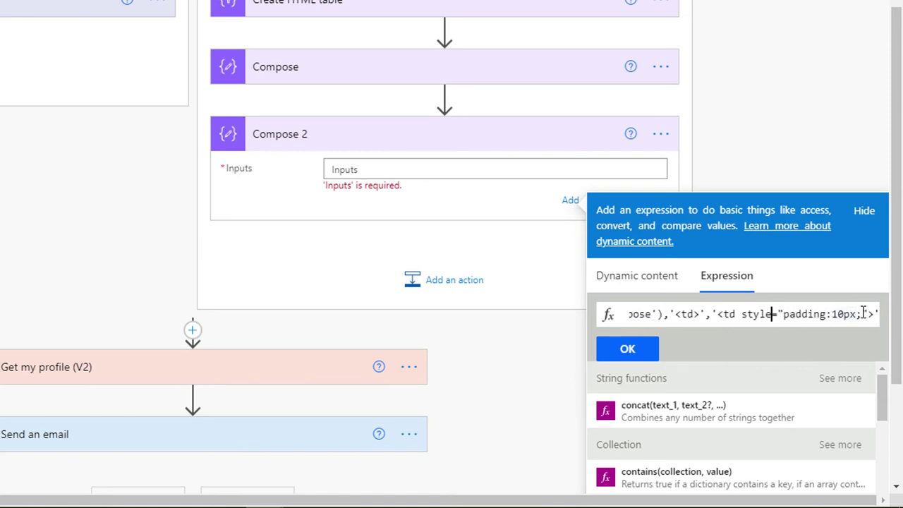
key("Right")
key("Right")
key("Right")
key("Right")
key("Right")
key("Right")
key("Right")
key("Right")
key("Right")
key("Right")
key("Right")
key("Right")
key("Right")
key("Right")
key("Right")
key("Right")
key("Right")
type("\"")
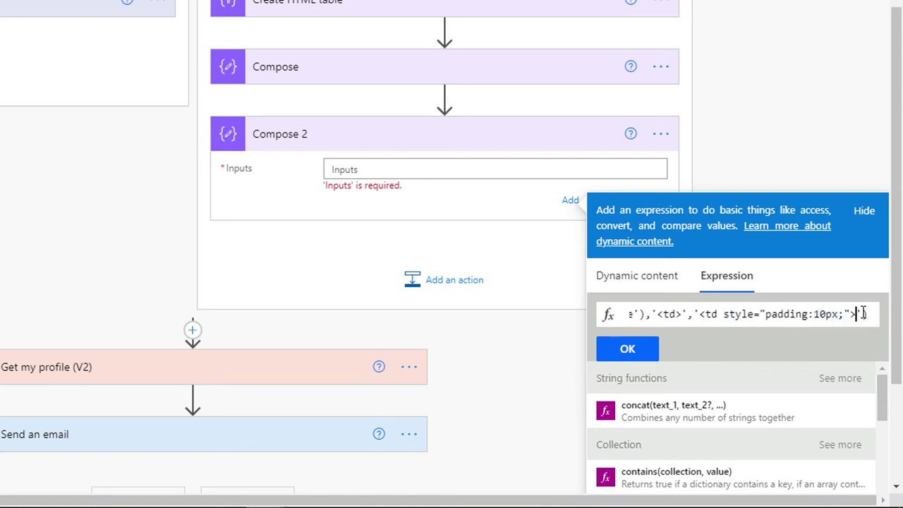
key("Right")
key("shift+Left")
key("shift+Left")
key("shift+Left")
key("shift+Left")
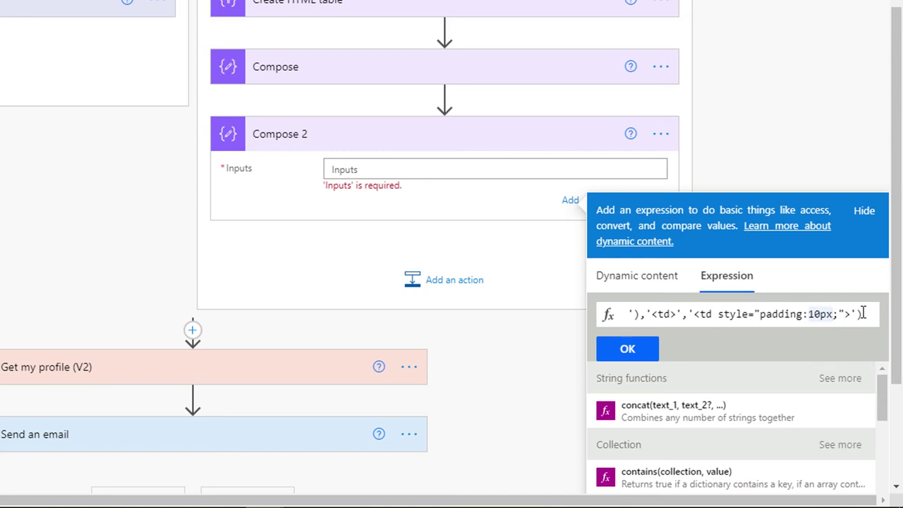
- Accept the cell padding replace expression as the Compose 2 action's Inputs
left_click(629, 353)
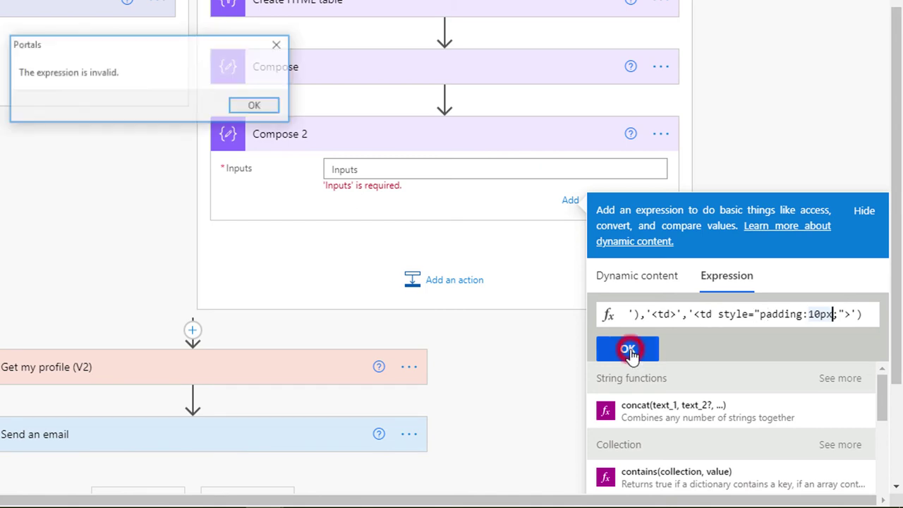
left_click(257, 106)
left_click(630, 349)
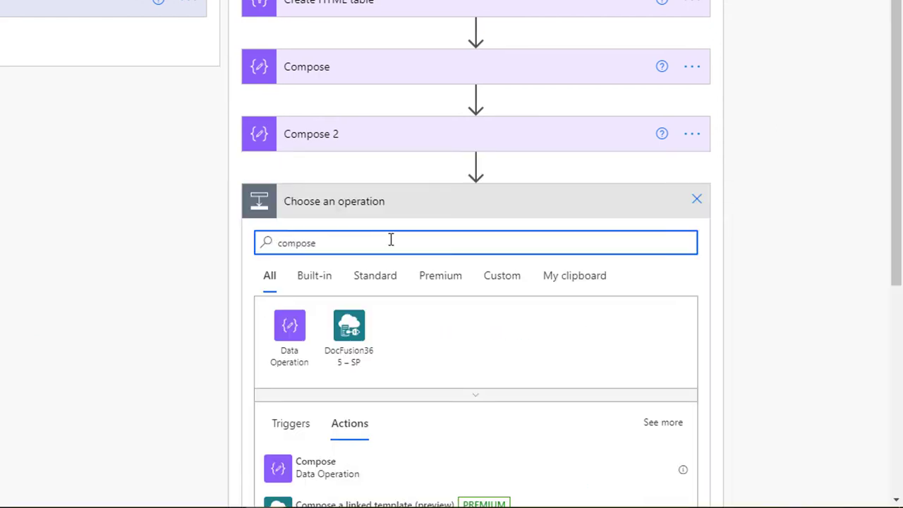
- Add a third Data Operation Compose action below Compose 2 and open the expression editor for its Inputs
left_click(291, 326)
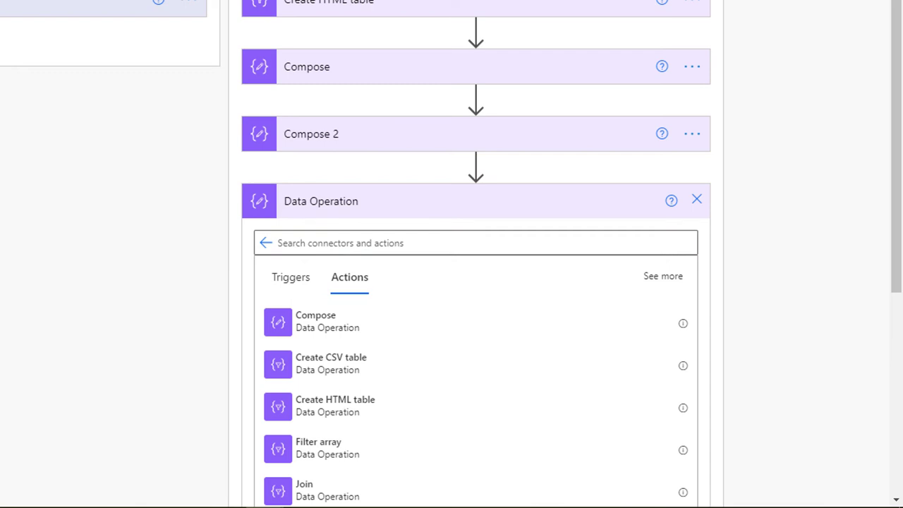
left_click(317, 323)
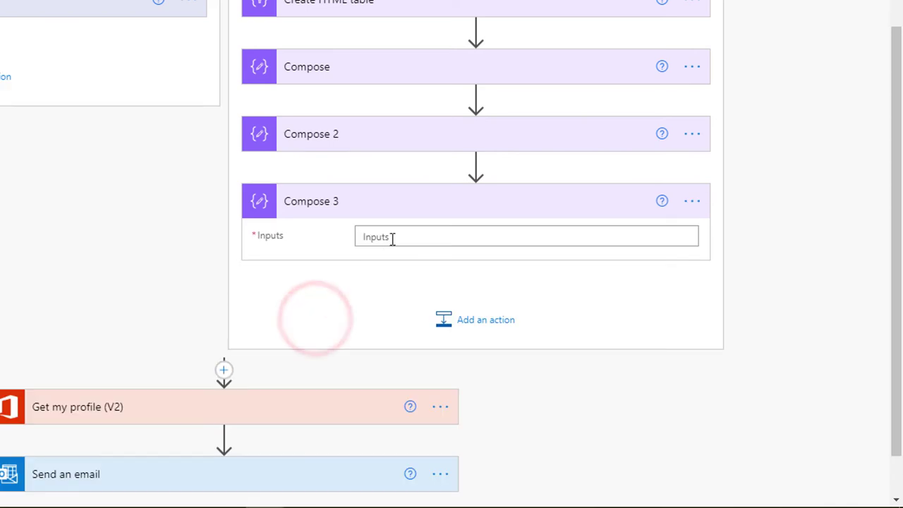
left_click(392, 239)
left_click(738, 329)
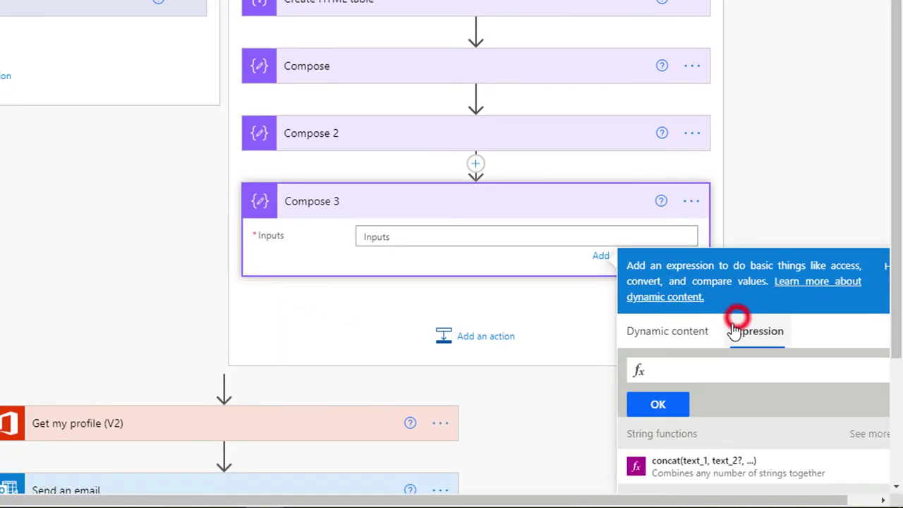
left_click(698, 368)
key("ctrl+v")
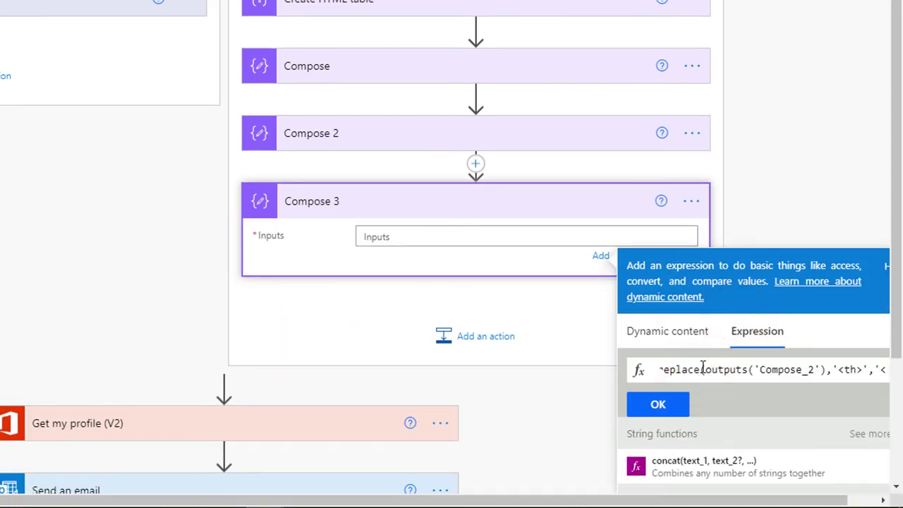
key("ctrl+a")
key("BackSpace")
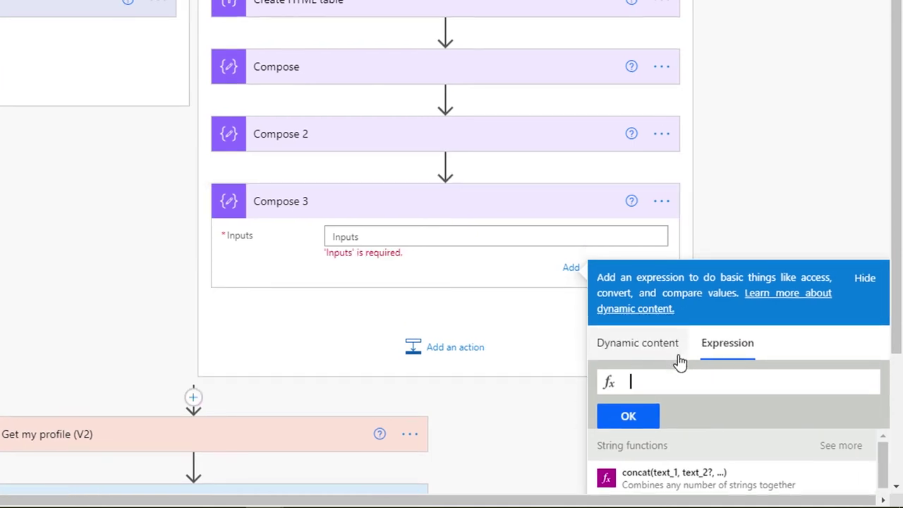
- Paste the replace expression that restyles the <th> tags in outputs('Compose_2') with padding, background-color:#464EB8 and color:white for Compose 3's Inputs
left_click(658, 377)
key("ctrl+v")
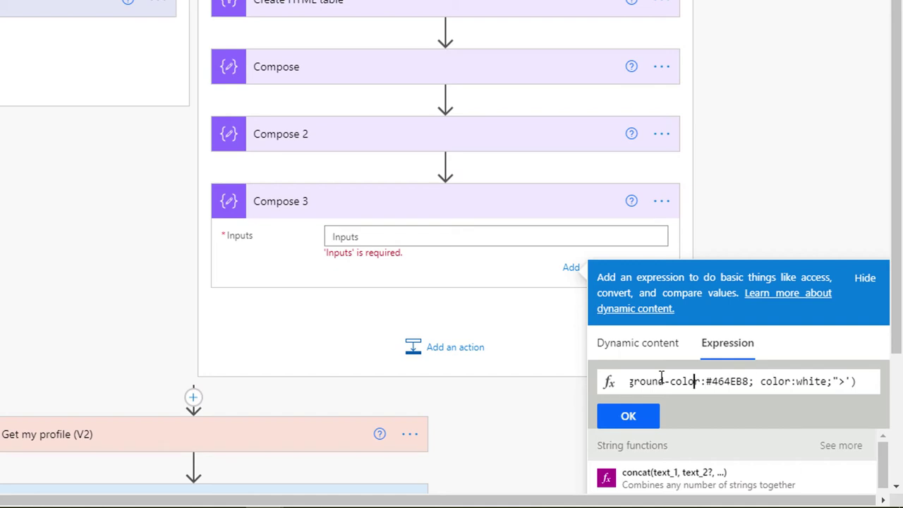
- Check the table header replace expression from start to end, including outputs('Compose_2'), its <th> search text, the padding and the background-color:#464EB8 and color:white values
key("Left")
key("Left")
key("Left")
key("Left")
key("Left")
key("Left")
key("Left")
key("Left")
key("Left")
key("Left")
key("Left")
key("Left")
key("Left")
key("Left")
key("Left")
key("Left")
key("Left")
key("Left")
key("Left")
key("Left")
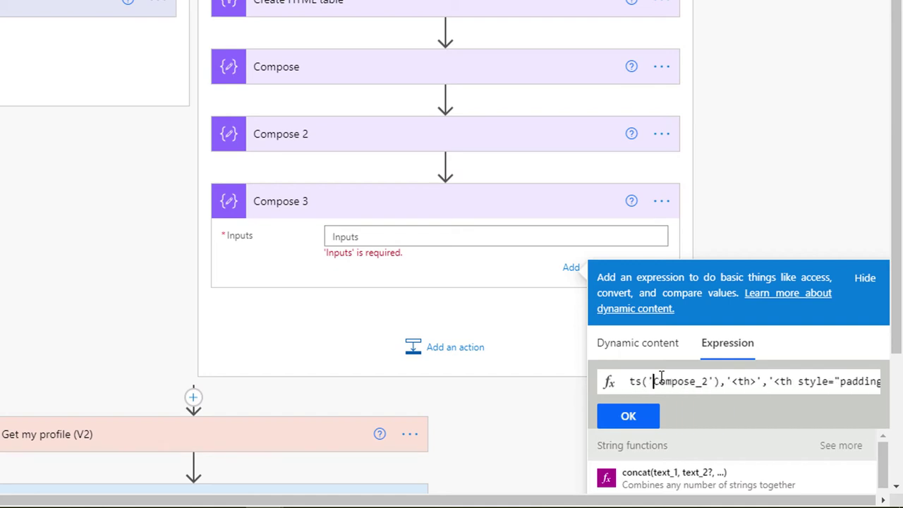
key("Left")
key("Left")
key("Left")
key("Left")
key("Left")
key("Left")
key("Left")
key("Left")
key("Left")
key("Left")
key("Left")
key("Left")
key("Left")
key("Left")
key("Left")
key("Left")
key("Left")
key("Right")
key("Right")
key("Right")
key("Right")
key("Right")
key("Right")
key("Right")
key("Right")
key("Right")
key("Right")
key("Right")
key("Right")
key("Right")
key("Right")
key("Right")
key("Right")
key("Right")
key("Right")
key("Right")
key("Right")
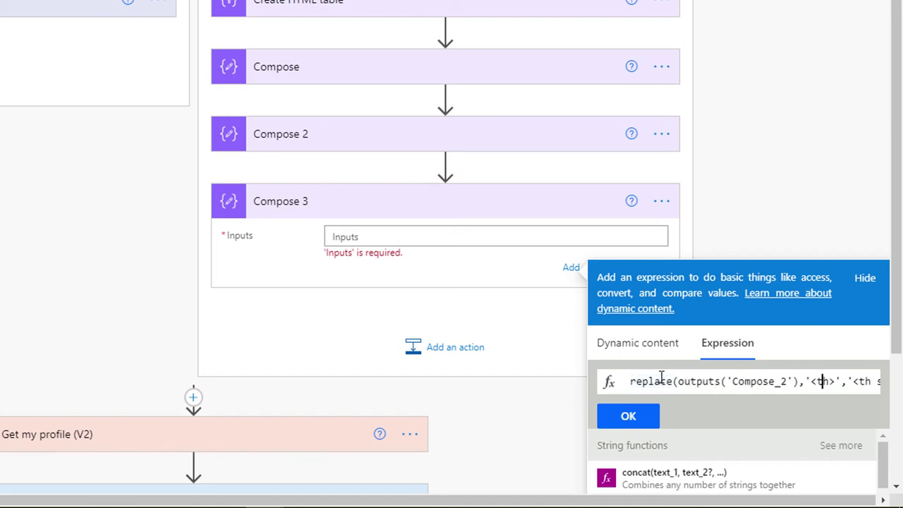
key("Right")
key("Right")
key("Right")
key("Right")
key("Right")
key("Right")
key("Right")
key("Right")
key("Right")
key("Right")
key("Right")
key("Right")
key("Right")
key("Right")
key("Right")
key("Right")
key("Right")
key("Right")
key("Right")
key("Right")
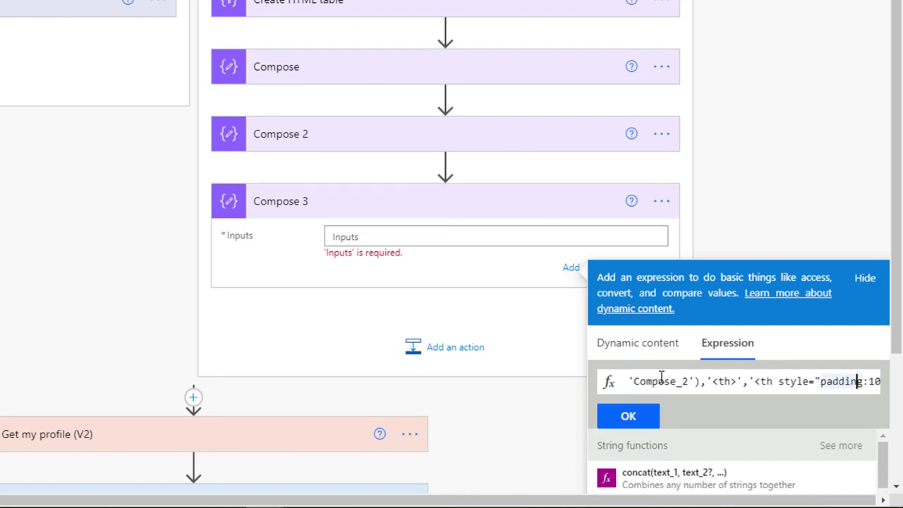
key("Right")
key("Right")
key("Right")
key("Right")
key("Right")
key("Right")
key("Right")
key("Right")
key("Right")
key("Right")
key("Right")
key("Right")
key("Right")
key("Right")
key("Right")
key("Right")
key("Right")
key("Right")
key("Right")
key("Right")
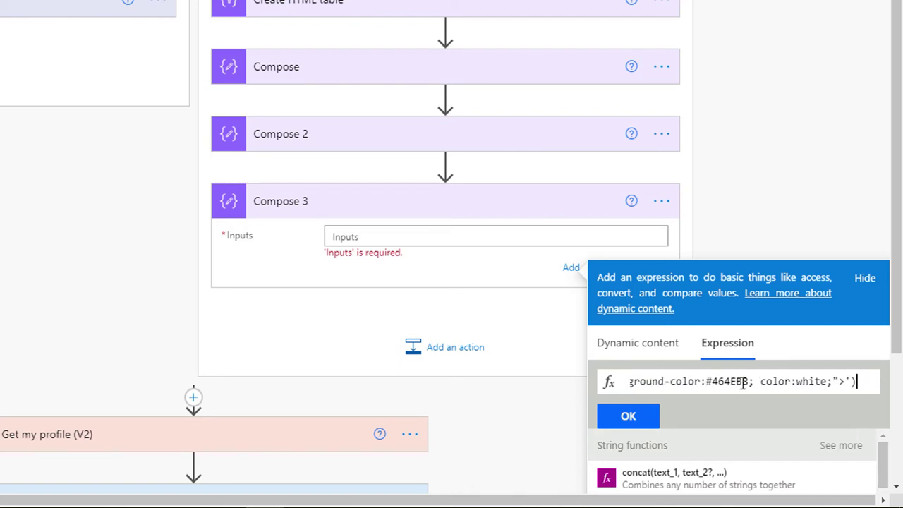
- Accept the table header replace expression as the Compose 3 action's Inputs
left_click(645, 420)
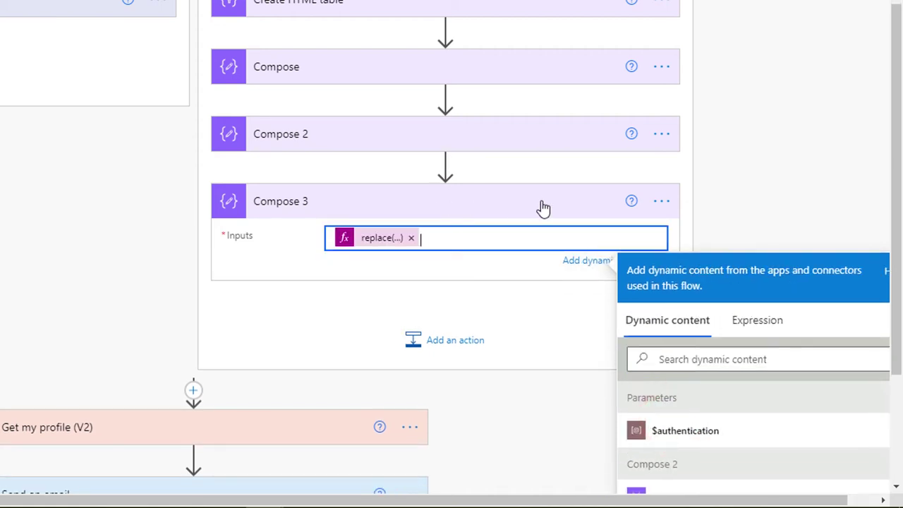
left_click(753, 174)
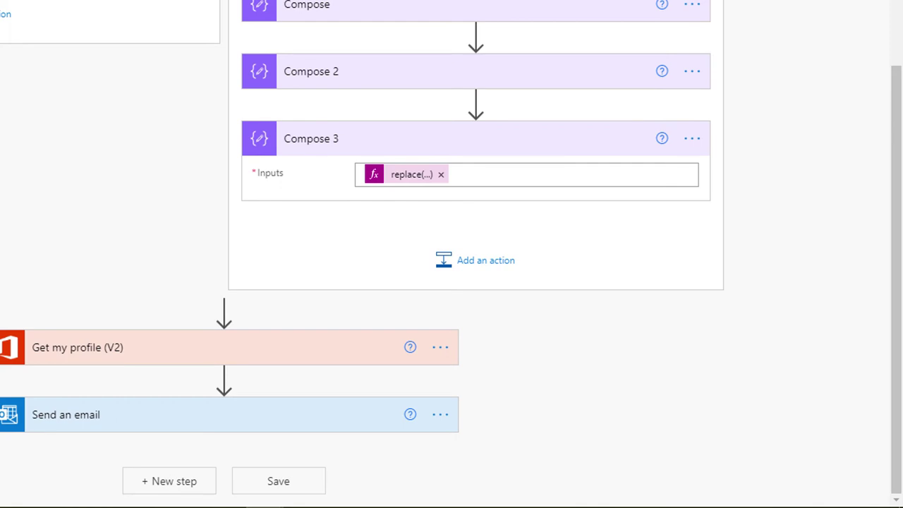
- Add a Microsoft Teams Post a message (V3) action below Compose 3, finding it by searching for "teams"
left_click(469, 262)
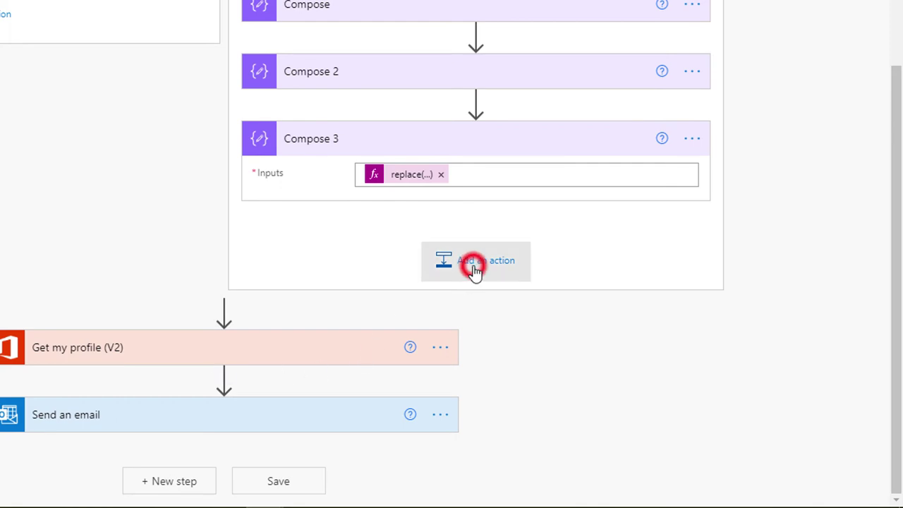
left_click(355, 243)
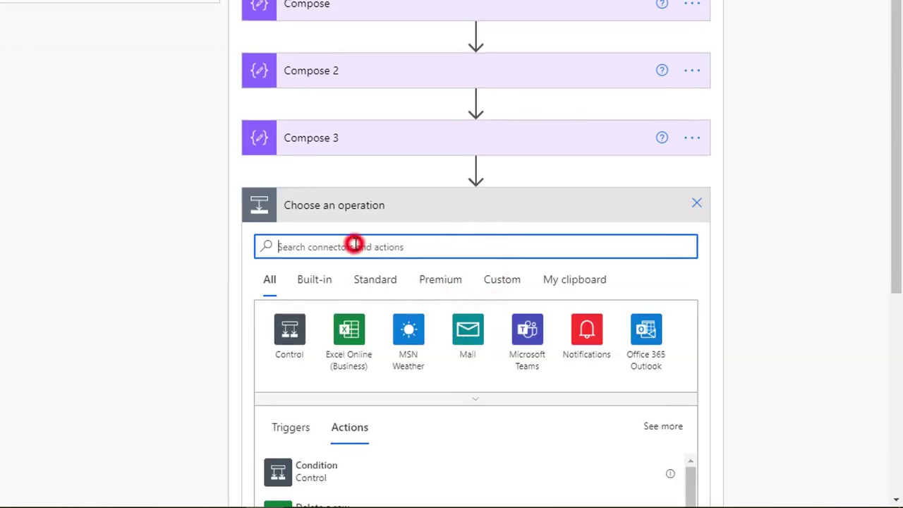
type("teams")
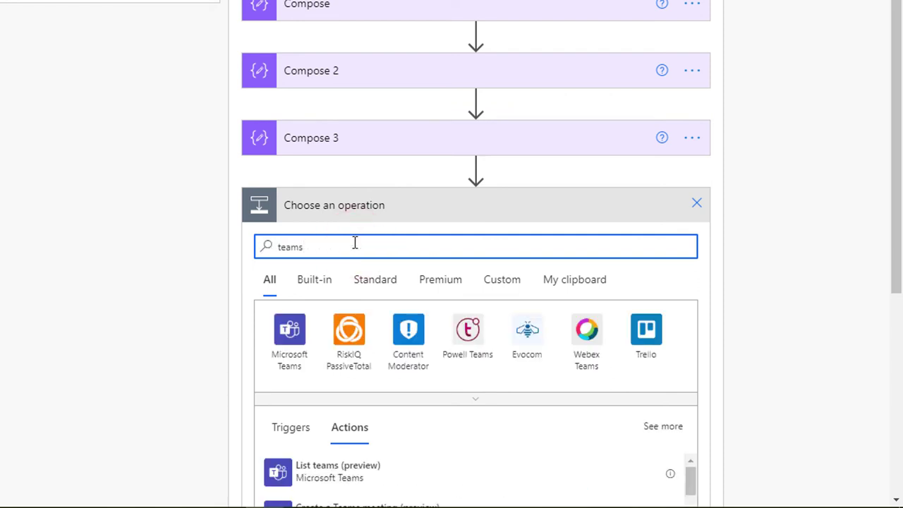
scroll(752, 266, "down", 3)
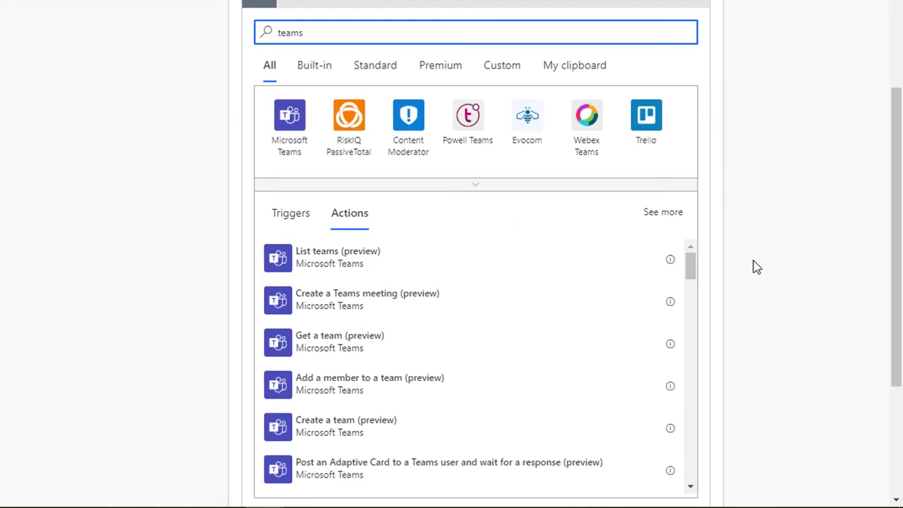
scroll(437, 329, "down", 3)
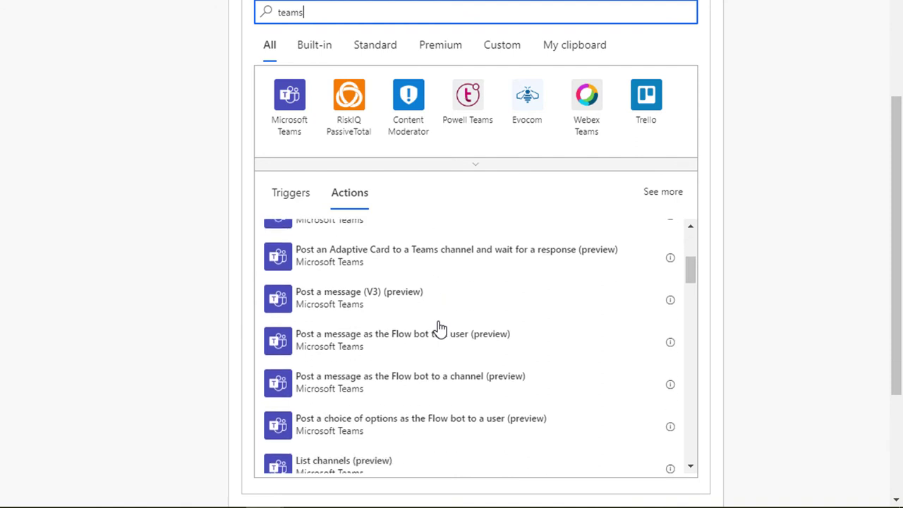
left_click(348, 302)
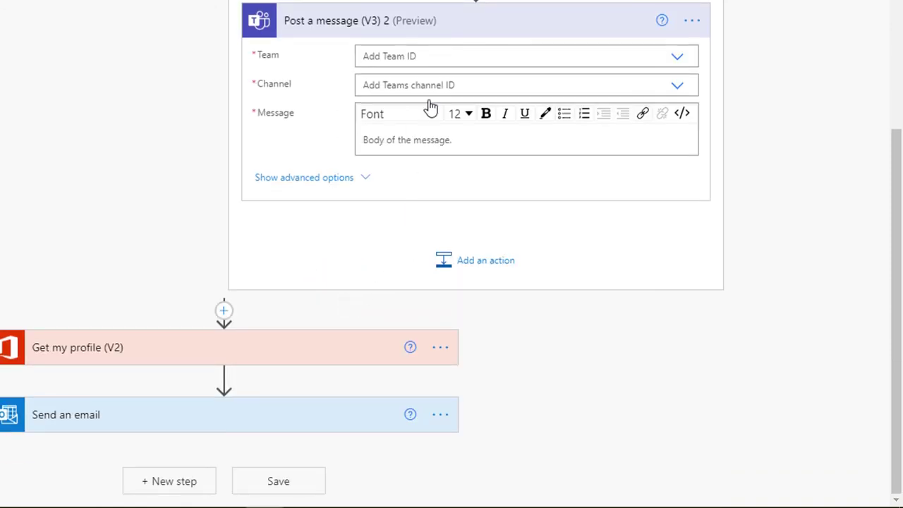
- Set the new Teams message action's Team to O365 Message Centre and its Channel to General
left_click(675, 61)
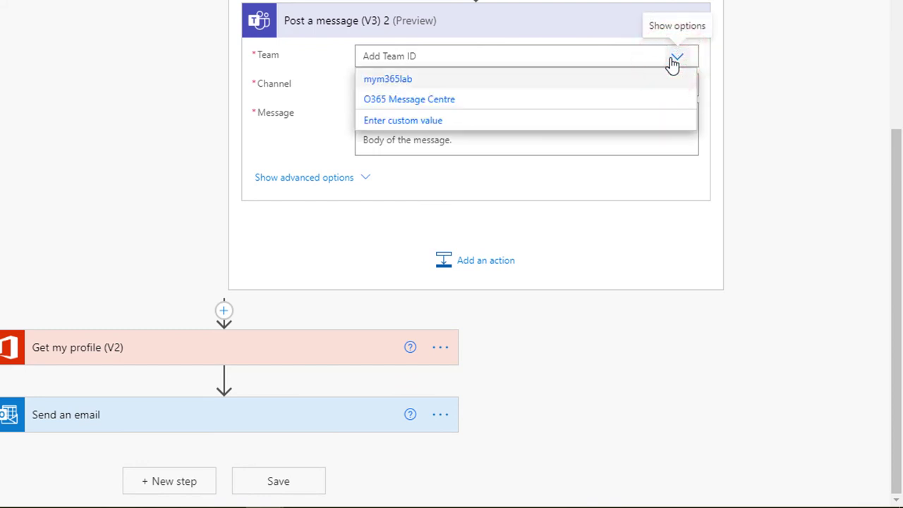
left_click(402, 101)
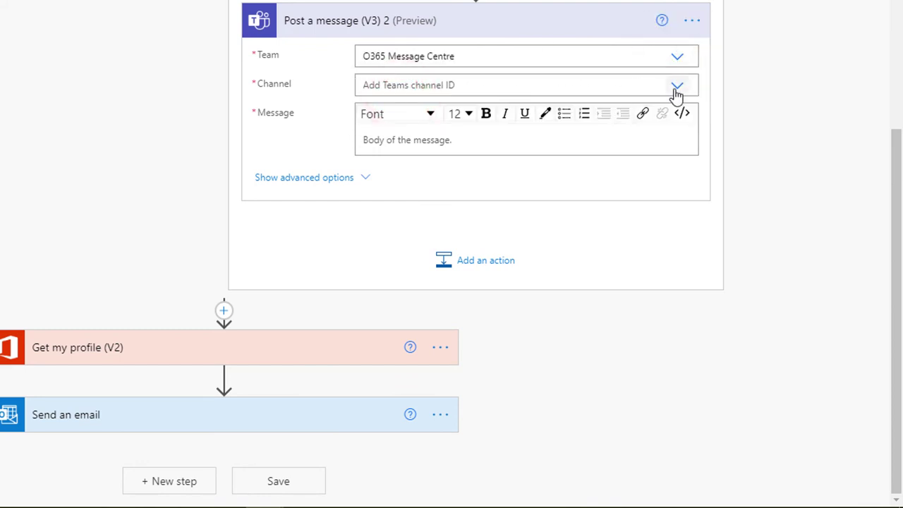
left_click(676, 89)
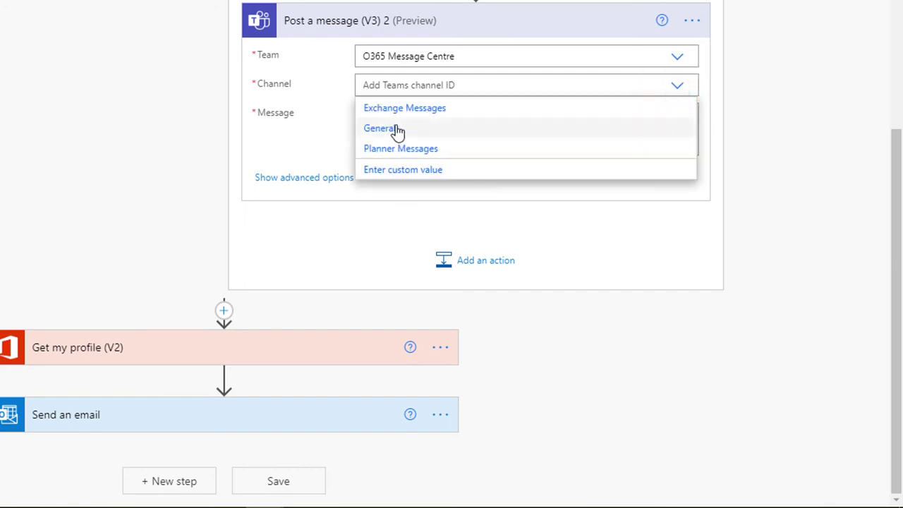
left_click(395, 129)
- Switch the Teams action's Message body to code view and remove its default <p><br></p> markup
left_click(464, 142)
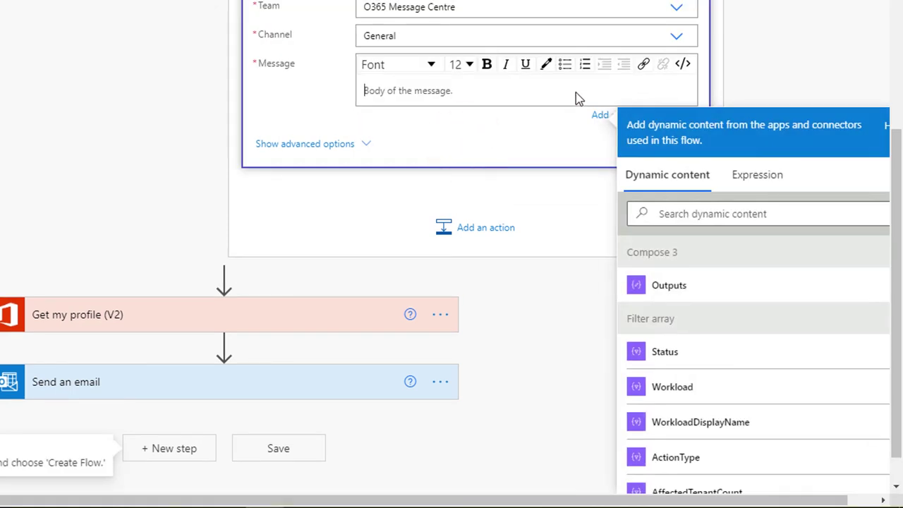
left_click(746, 58)
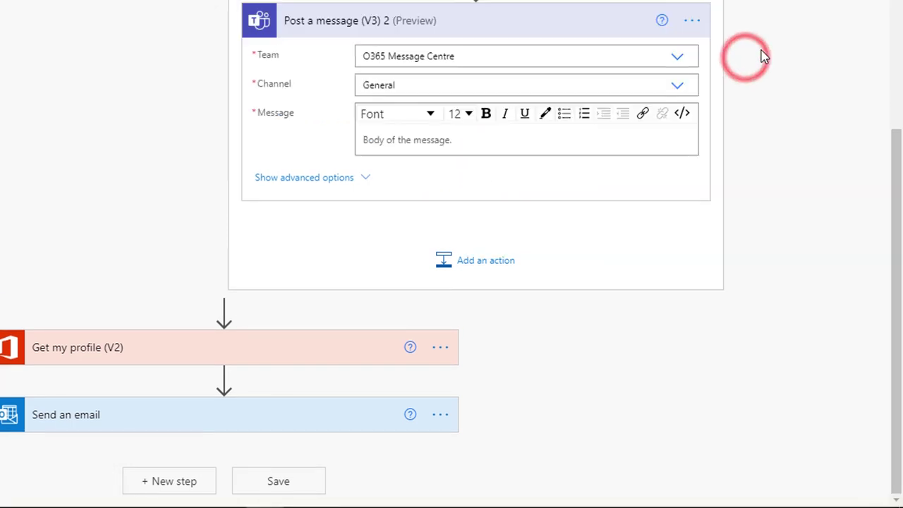
left_click(397, 141)
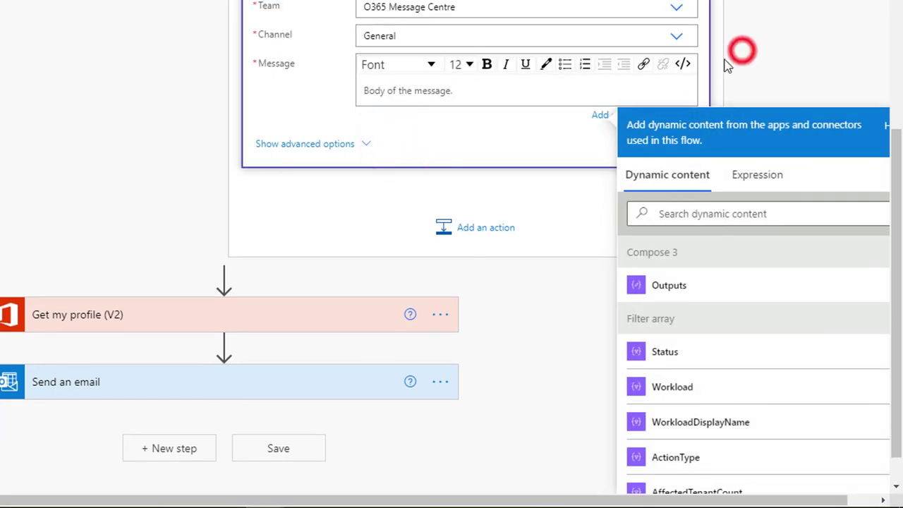
left_click(742, 50)
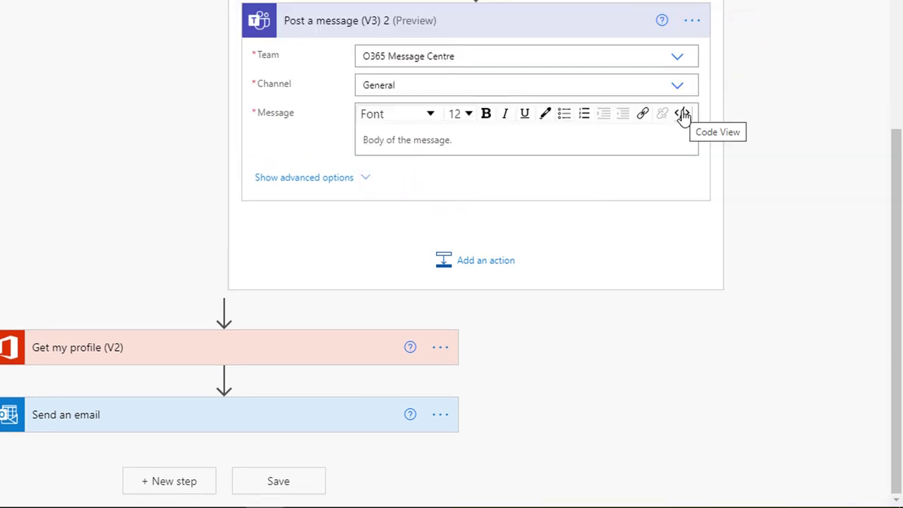
left_click(683, 115)
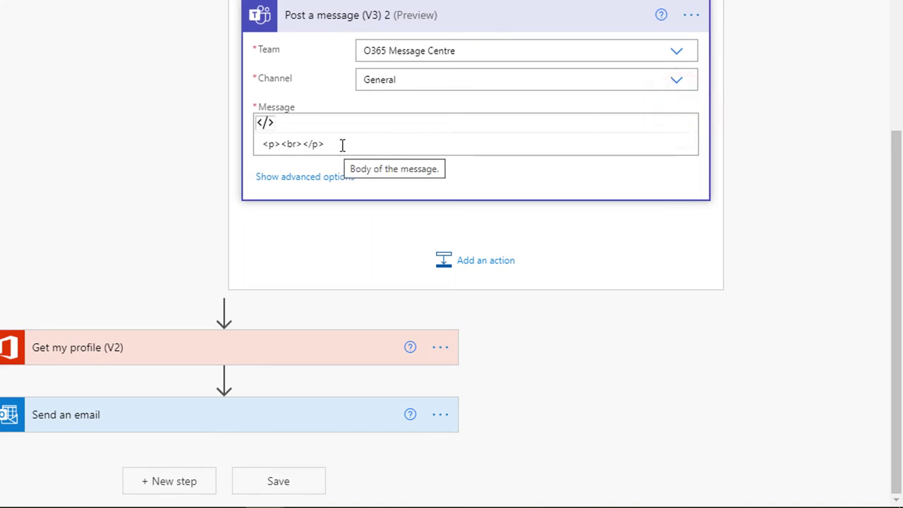
left_click_drag(343, 145, 238, 146)
key("BackSpace")
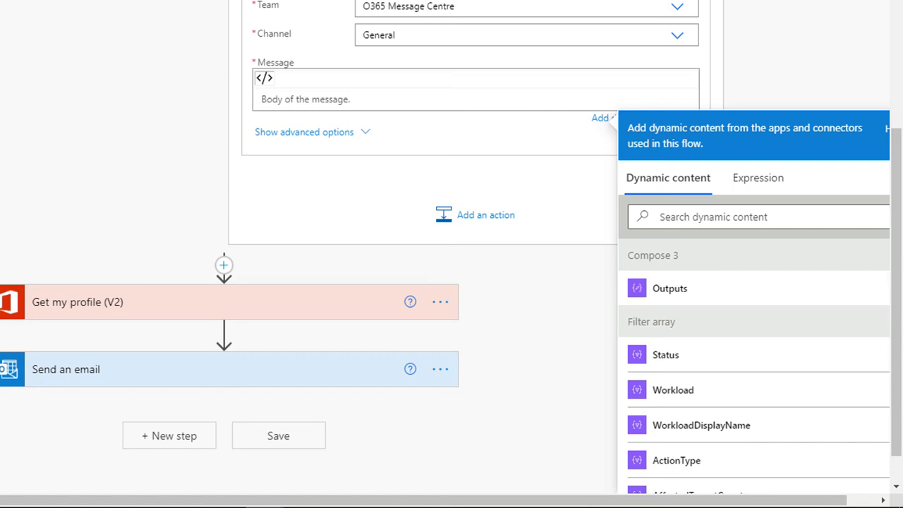
- Paste the HTML template with its <p>&nbsp</p> line into the Message code and re-insert the Compose 3 Outputs between the body tags
left_click(334, 98)
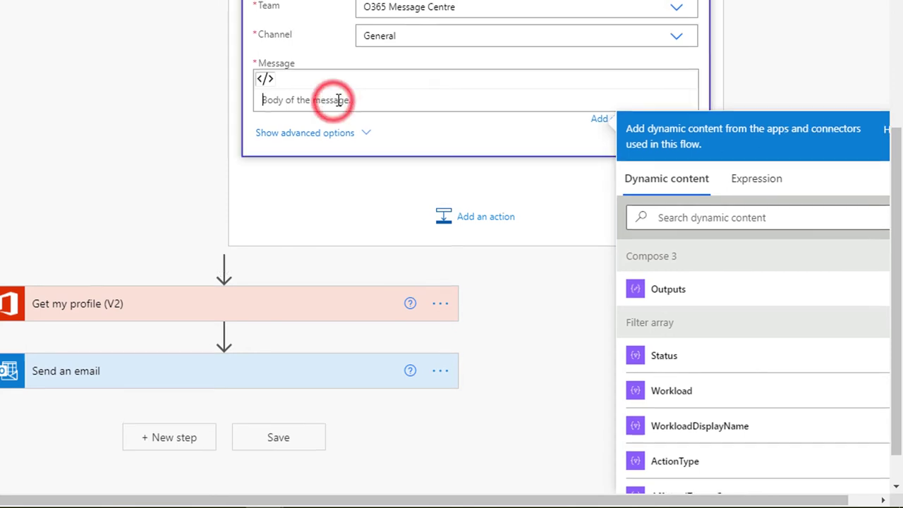
key("ctrl+v")
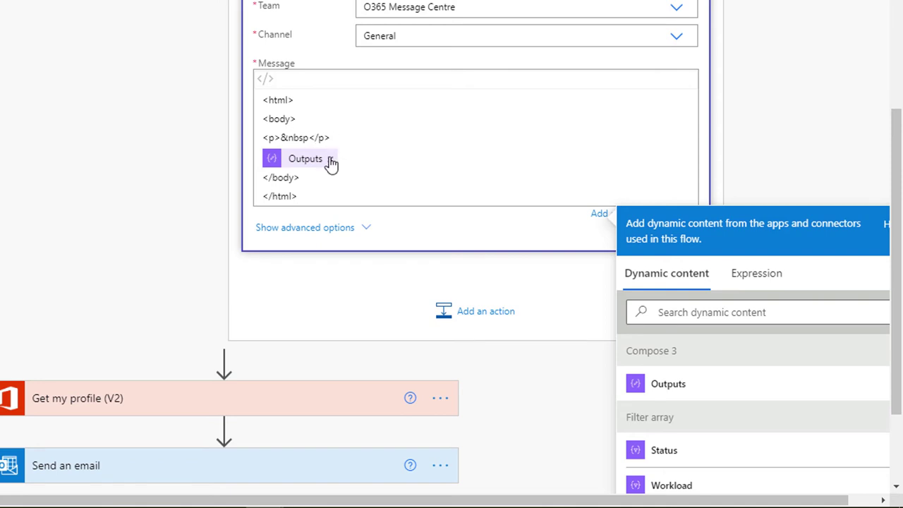
left_click(308, 159)
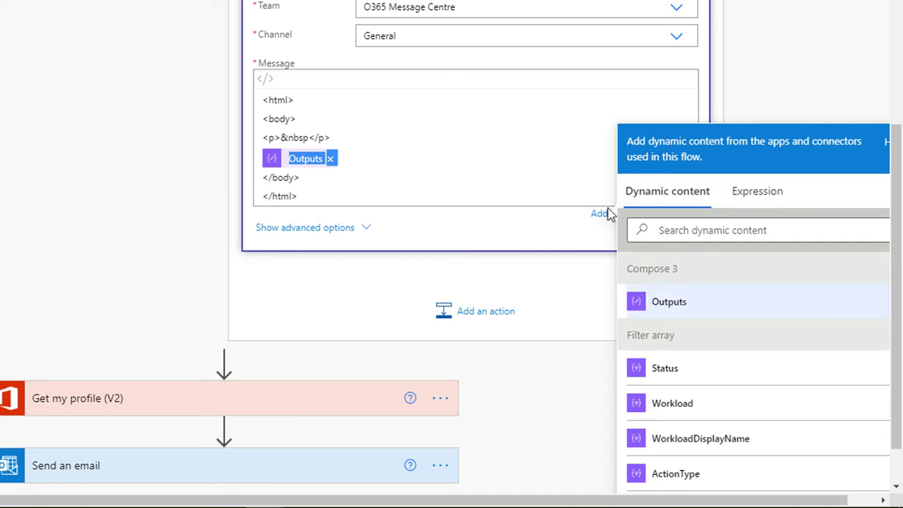
left_click(359, 162)
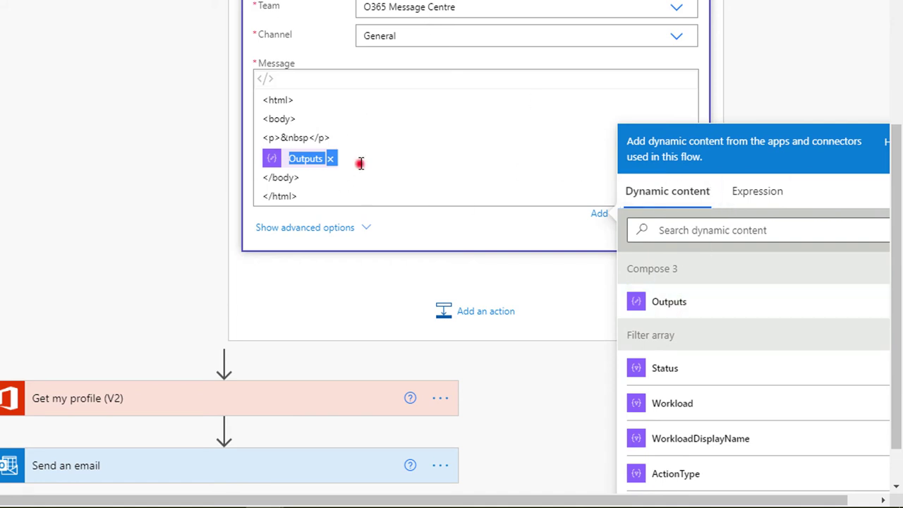
left_click(330, 158)
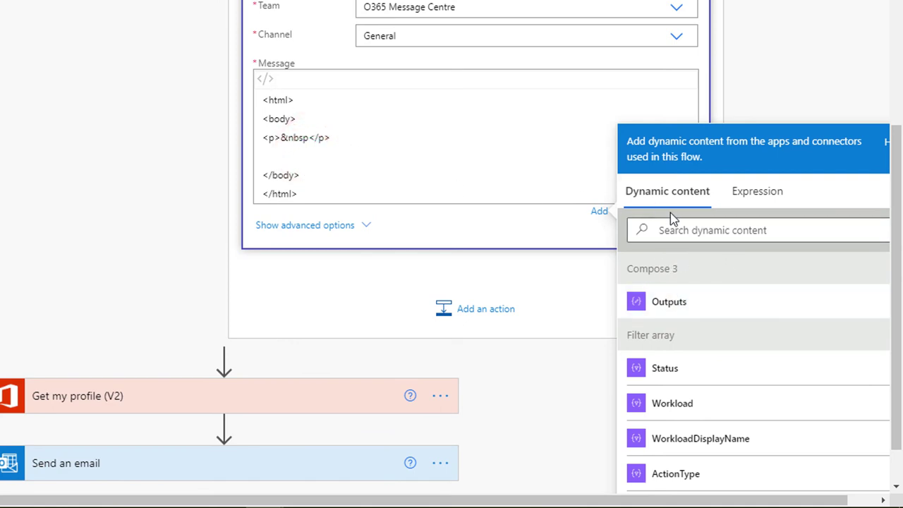
left_click(667, 304)
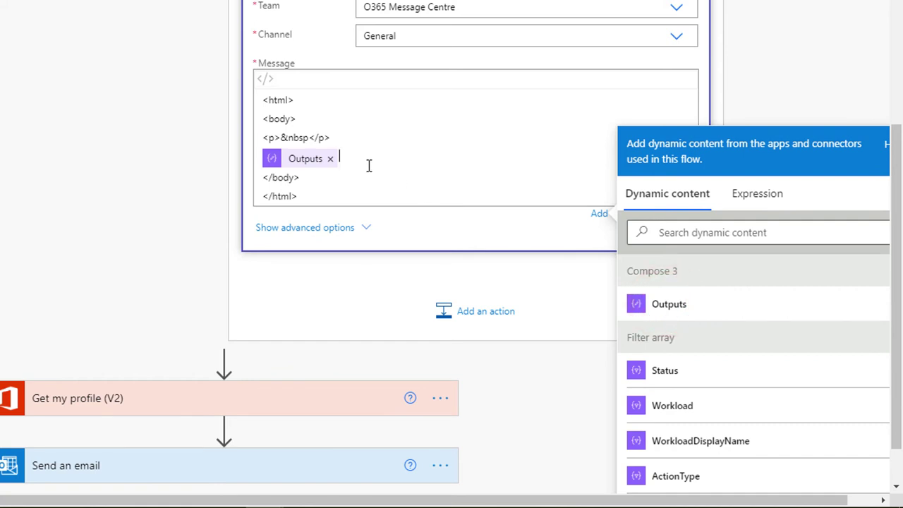
left_click(767, 62)
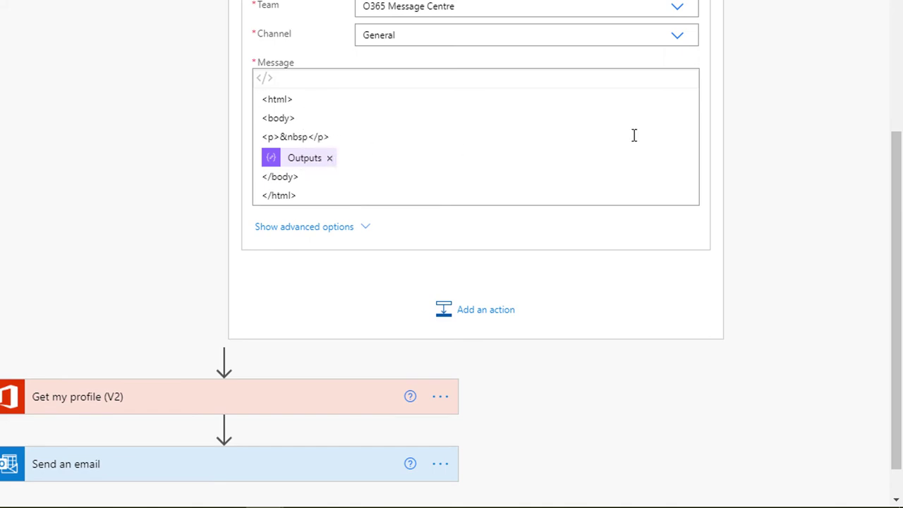
left_click(779, 104)
- Delete the Get my profile (V2) action from the flow
scroll(762, 136, "down", 1)
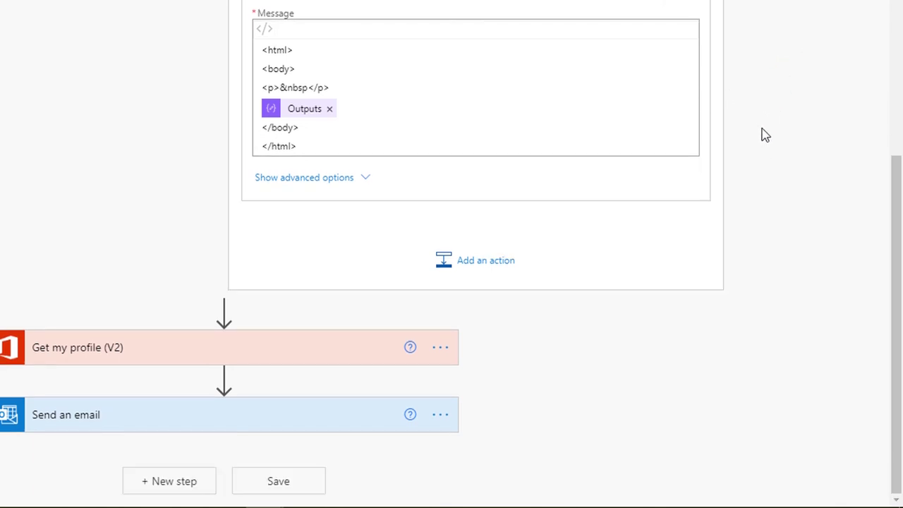
left_click(441, 356)
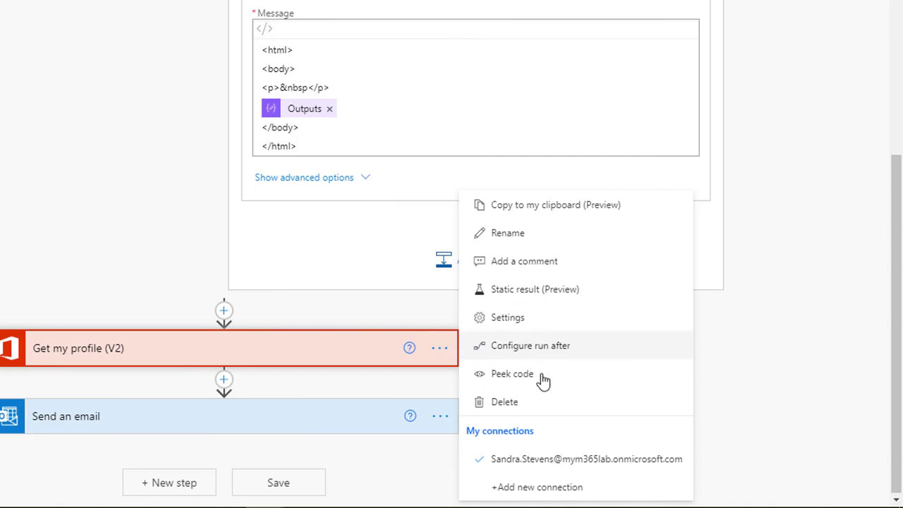
left_click(506, 403)
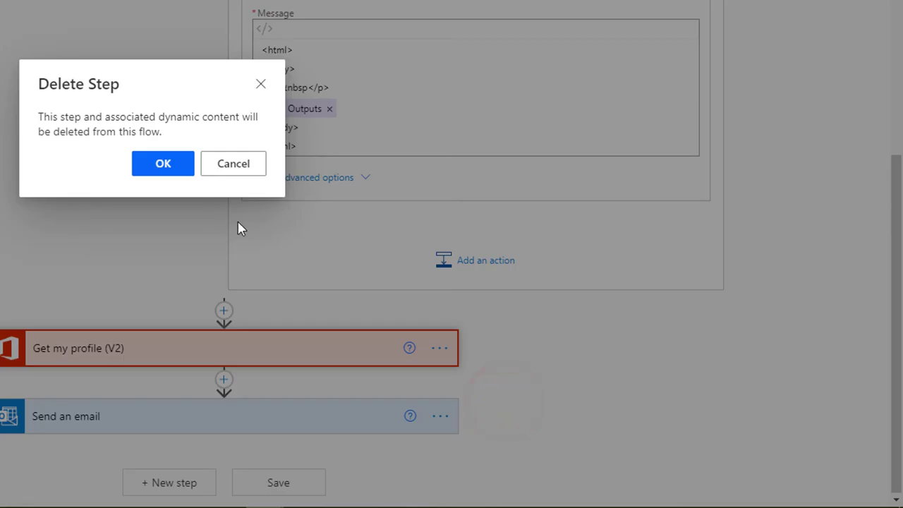
left_click(165, 165)
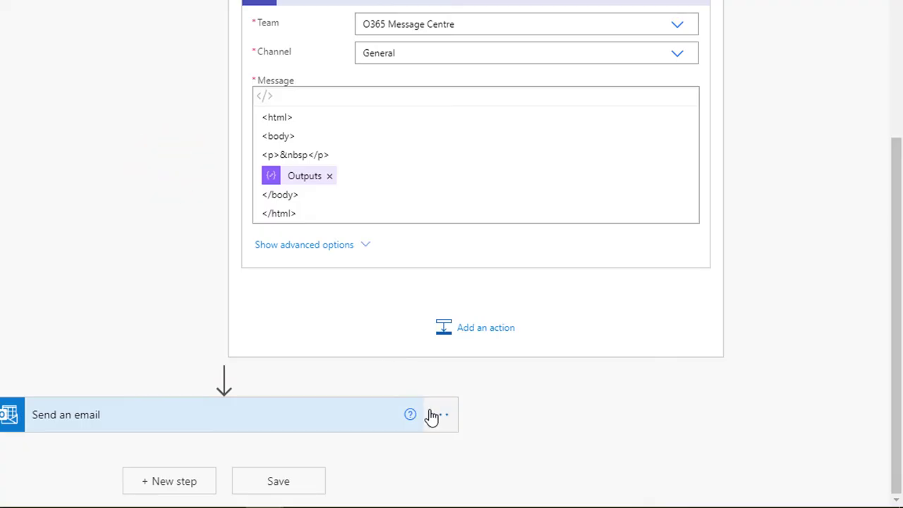
- Delete the Send an email action from the end of the flow
left_click(439, 415)
left_click(440, 414)
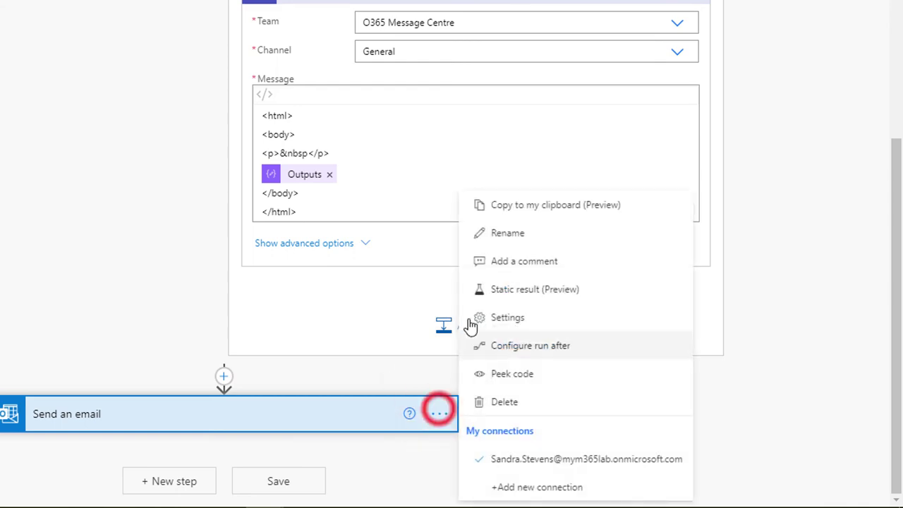
left_click(503, 400)
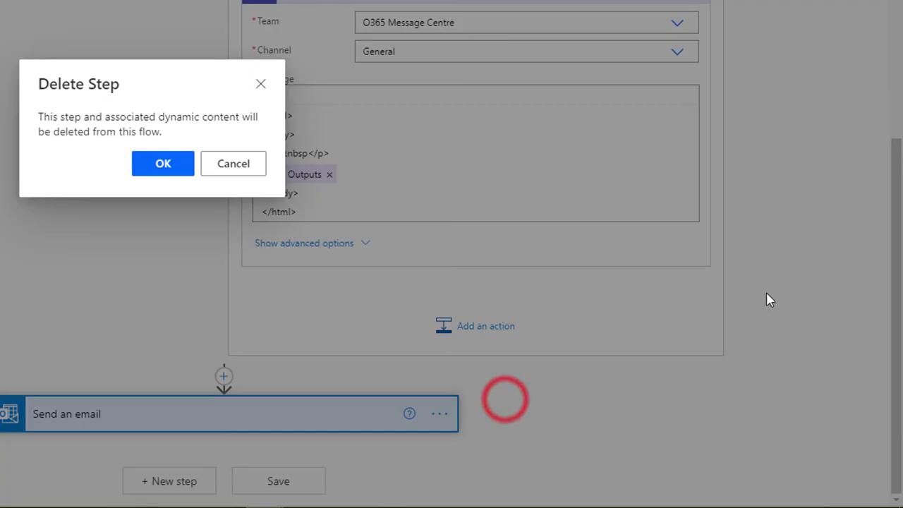
left_click(172, 165)
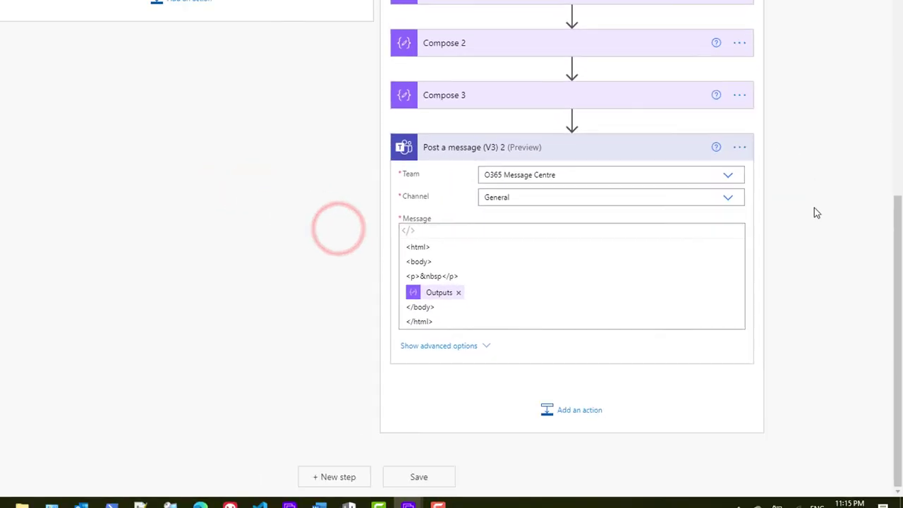
- Save the flow with its Teams message actions in both branches of the Condition
scroll(900, 311, "up", 5)
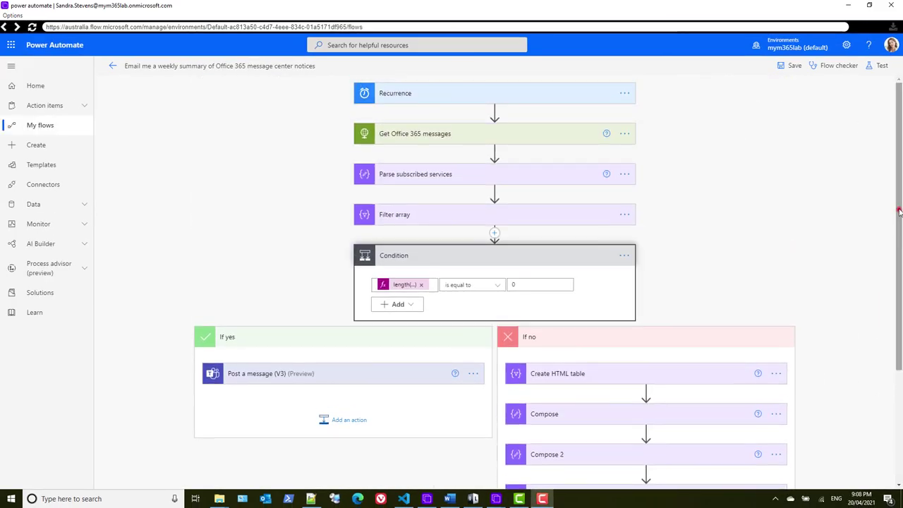
left_click(896, 207)
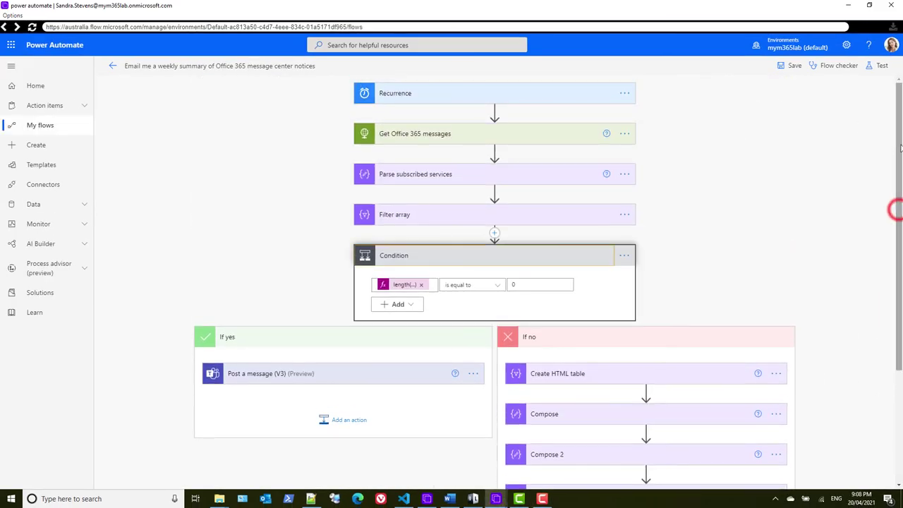
left_click(796, 68)
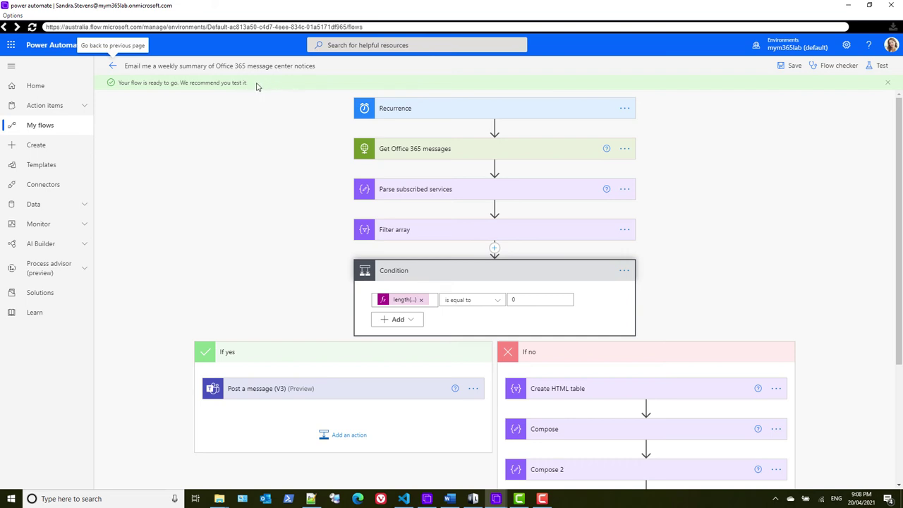
- Expand the Get Office 365 messages action, run a manual test of the flow, and open its run results
left_click(418, 149)
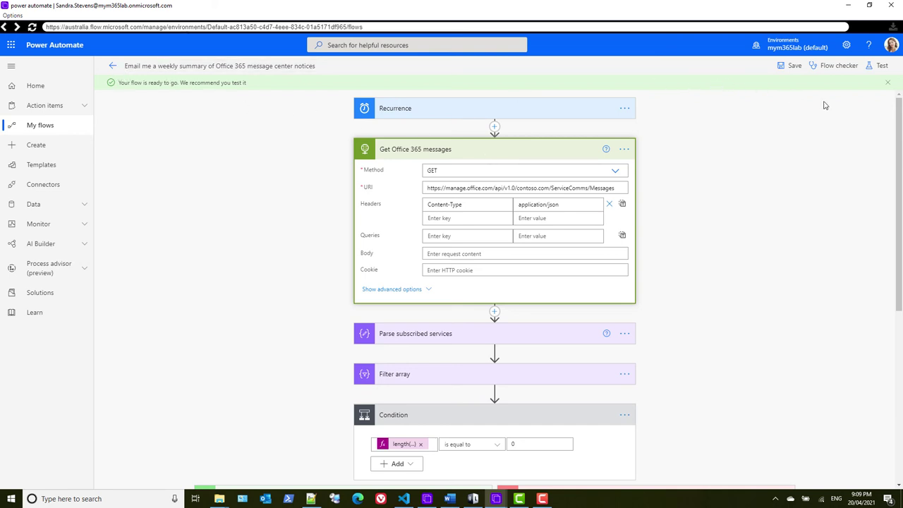
left_click(881, 65)
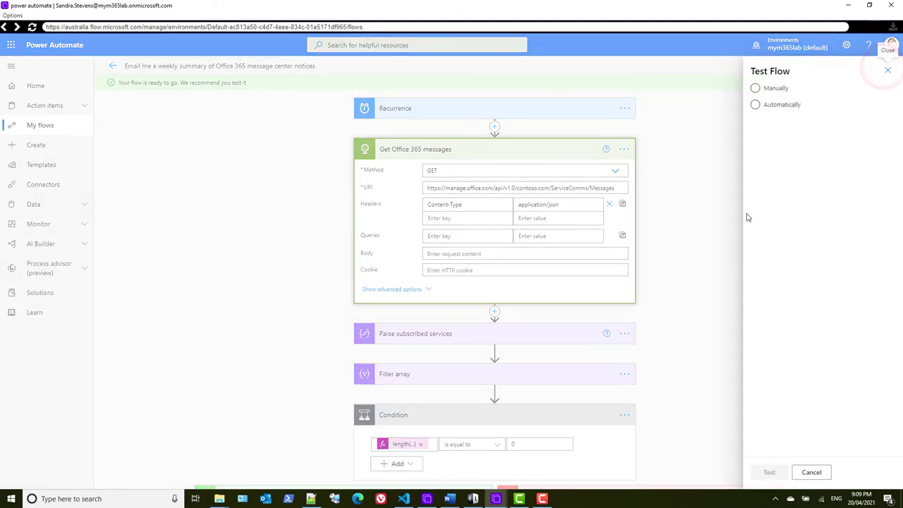
left_click(755, 87)
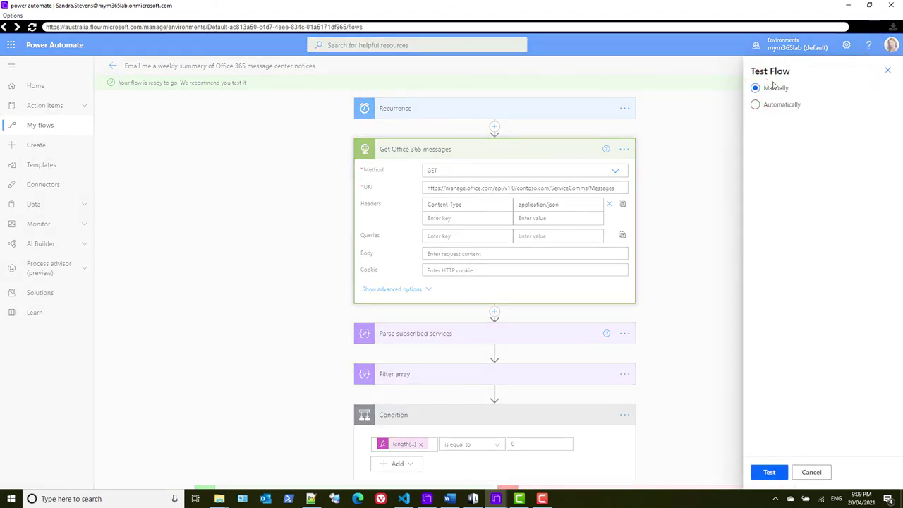
left_click(771, 473)
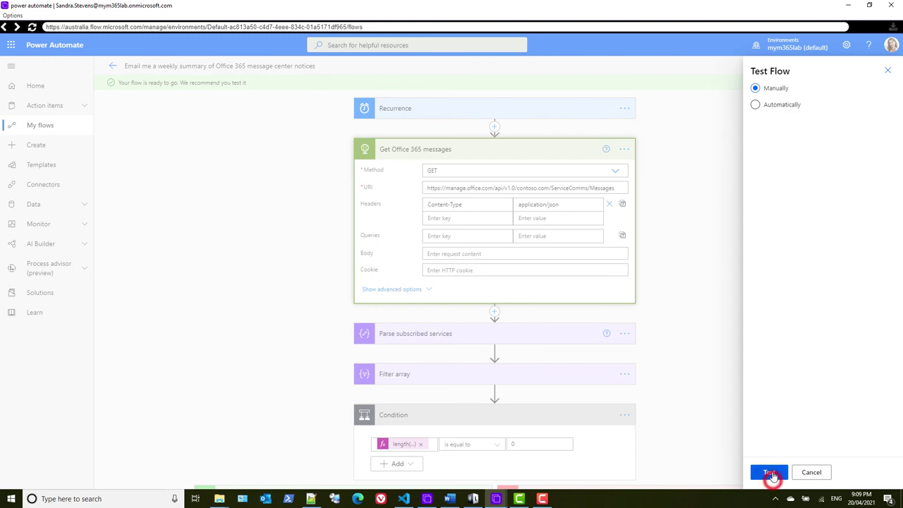
left_click(775, 473)
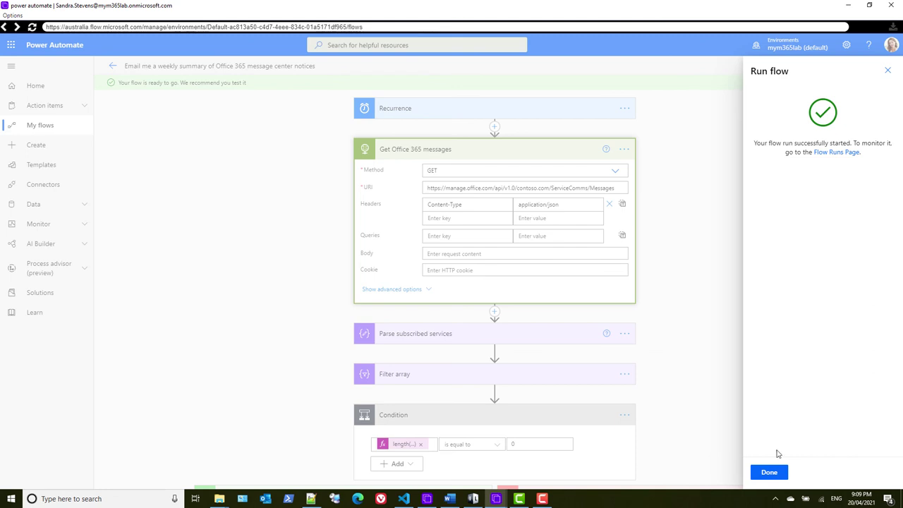
left_click(770, 473)
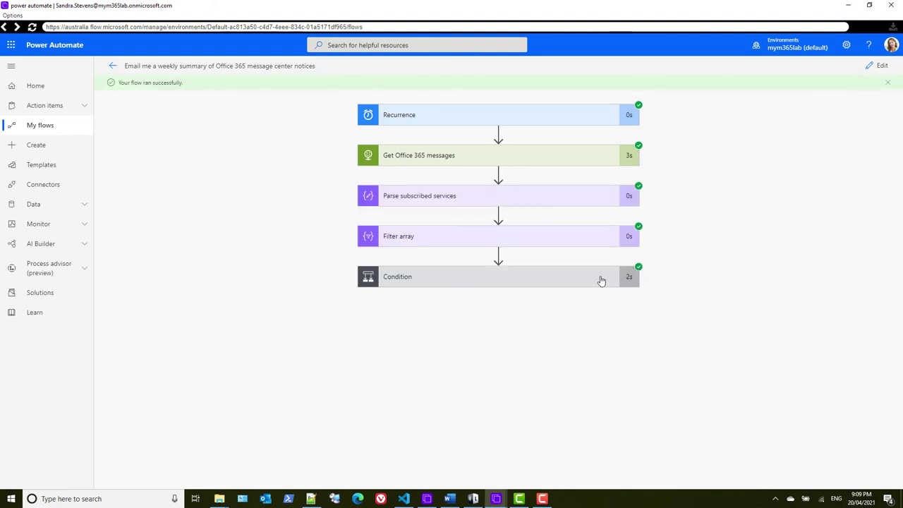
- Inspect the Condition's run result and its branches, and switch to Teams to check the posted message
left_click(556, 280)
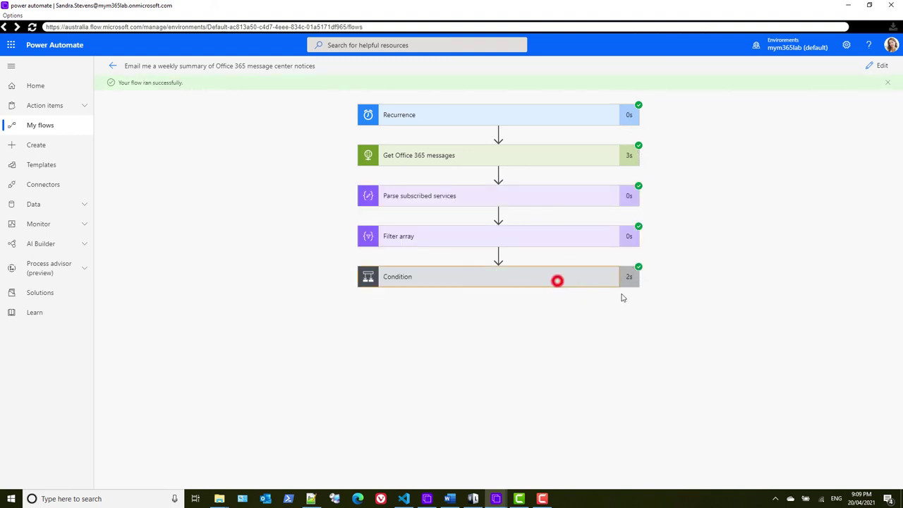
scroll(804, 244, "down", 1)
scroll(805, 245, "down", 1)
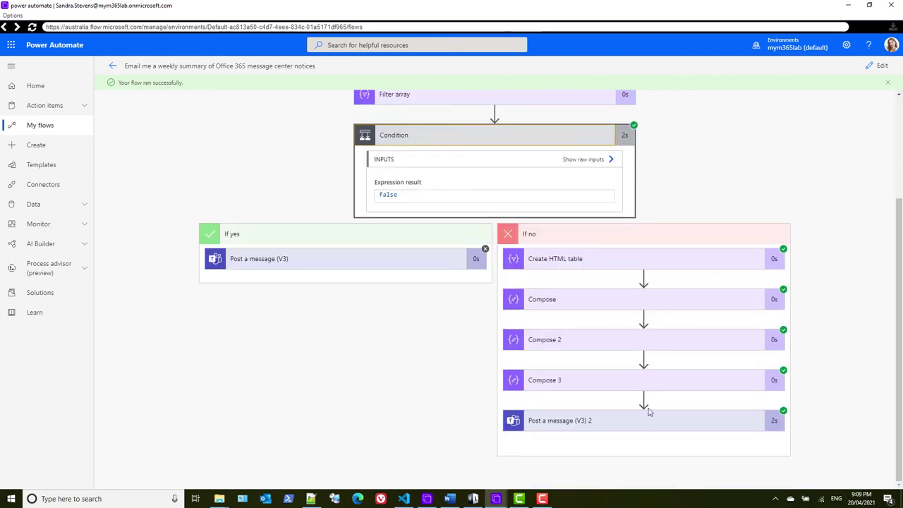
left_click(427, 498)
left_click(496, 500)
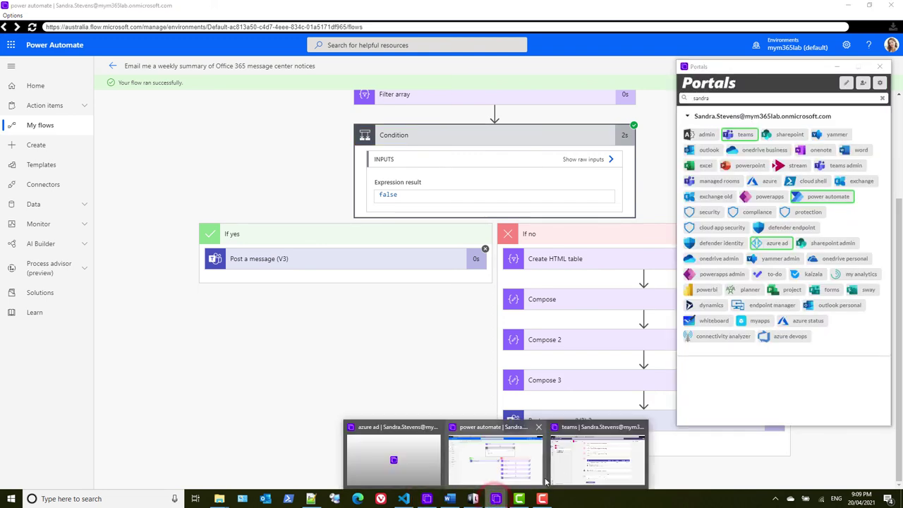
left_click(579, 473)
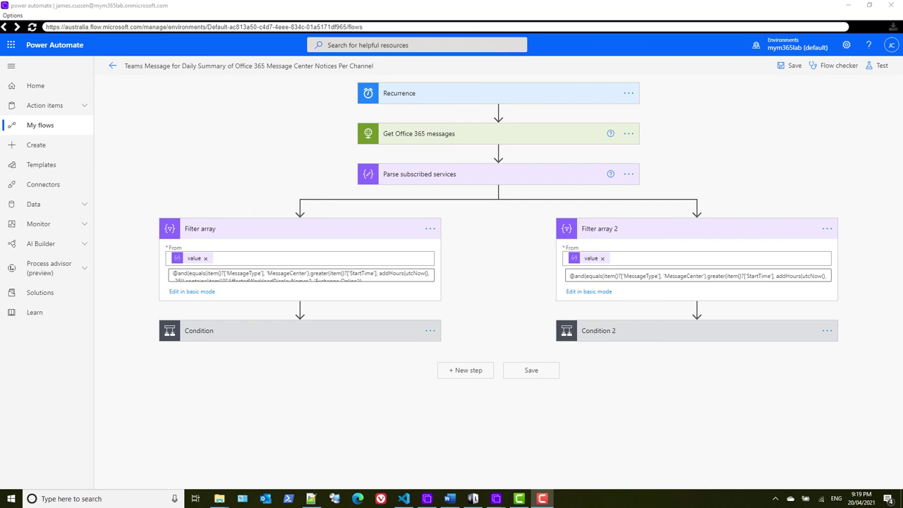
- Switch to Teams and open the Exchange Messages channel of the O365 Message Centre team
left_click(240, 178)
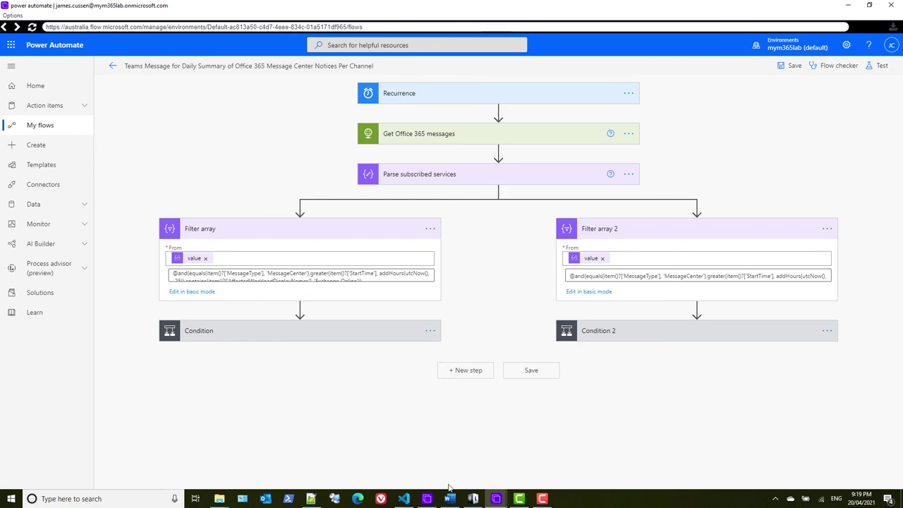
left_click(427, 500)
mouse_move(497, 499)
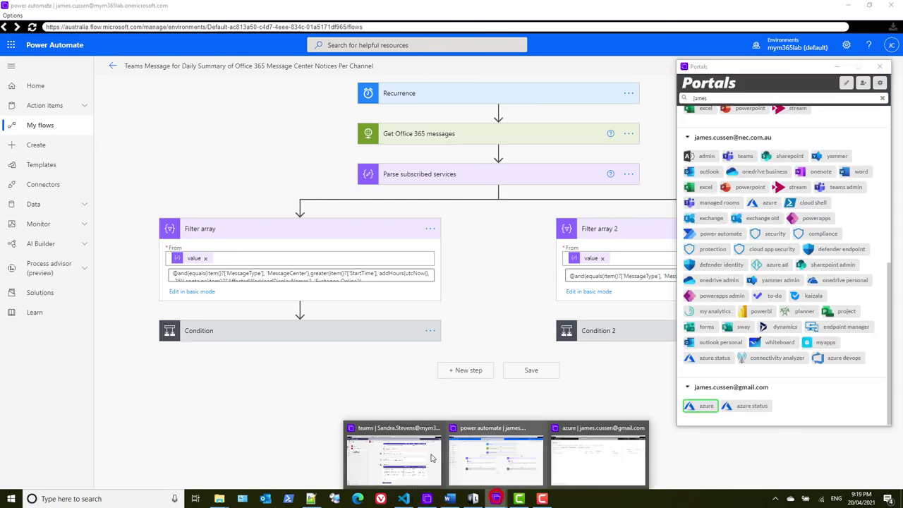
left_click(390, 452)
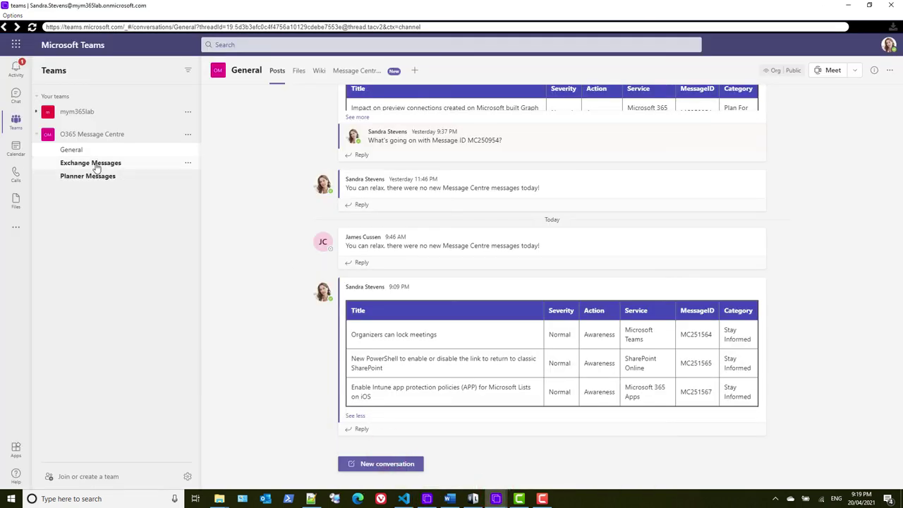
left_click(96, 163)
left_click(97, 176)
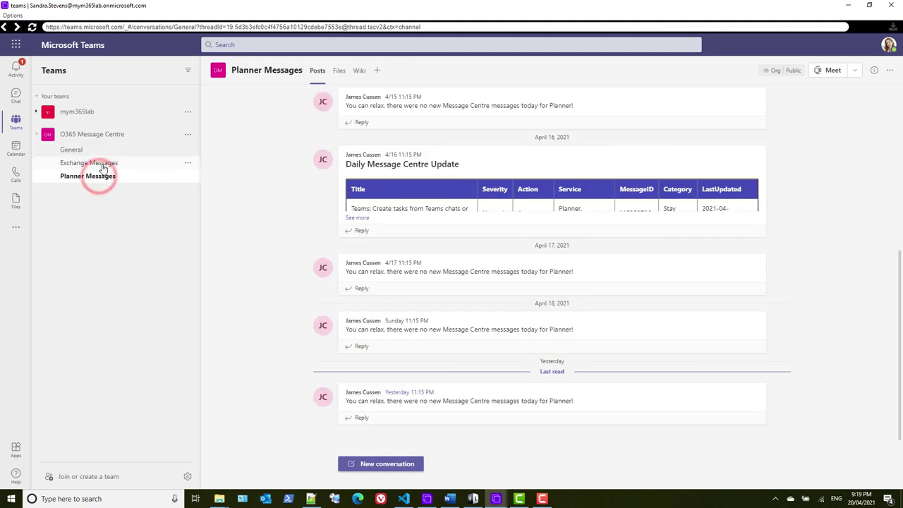
left_click(102, 165)
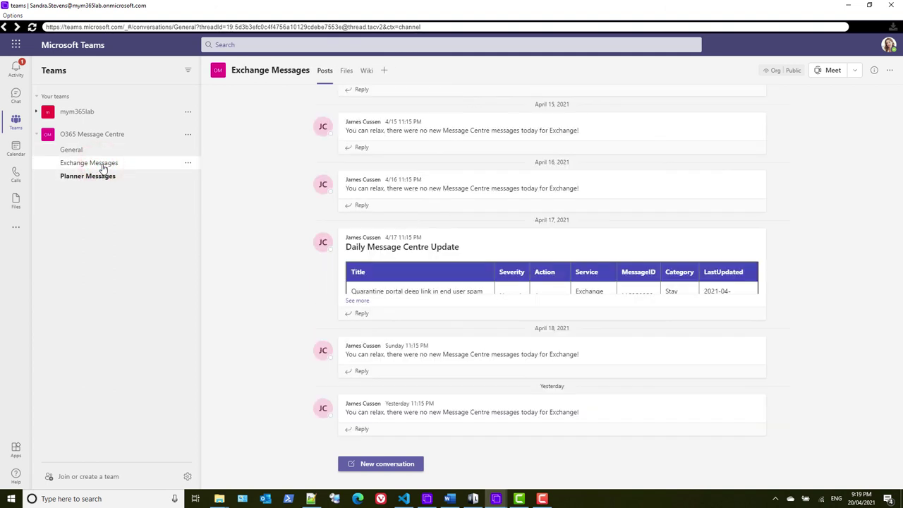
left_click(102, 166)
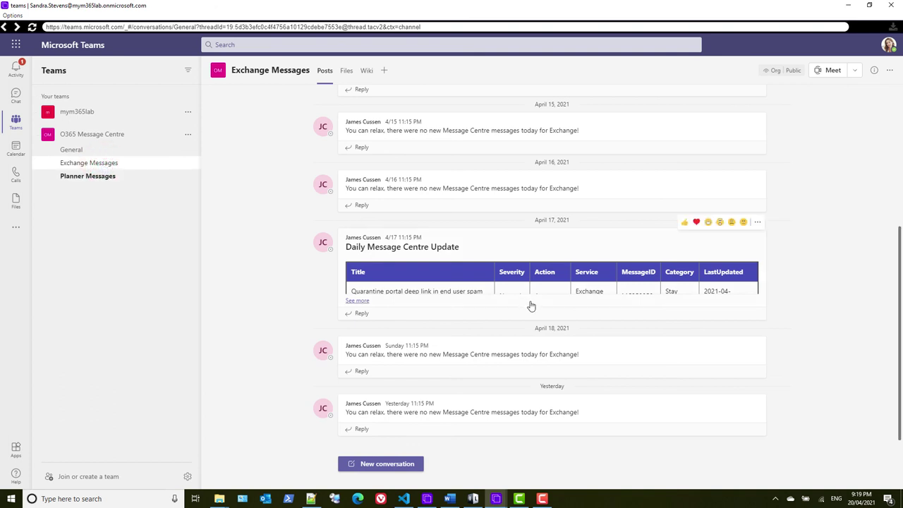
- Expand the April 17 Daily Message Centre Update post and check its Service column
left_click(356, 300)
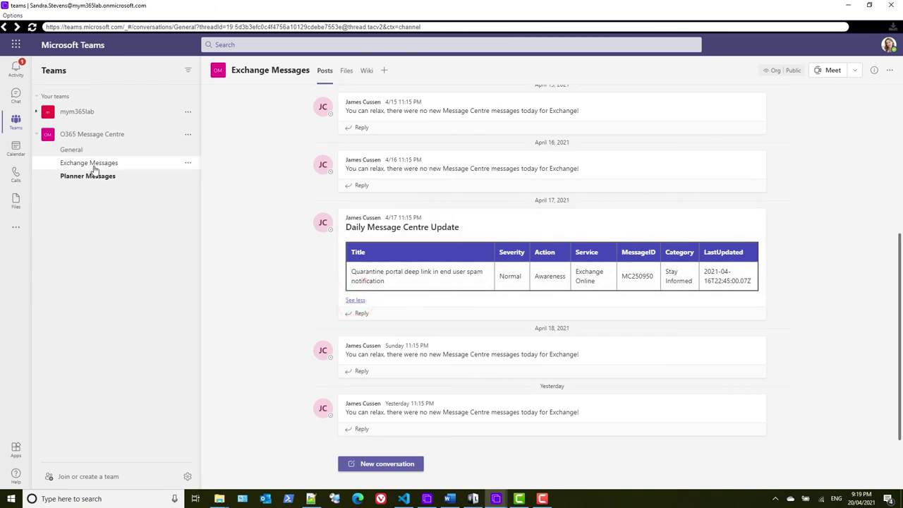
double_click(596, 279)
left_click(596, 279)
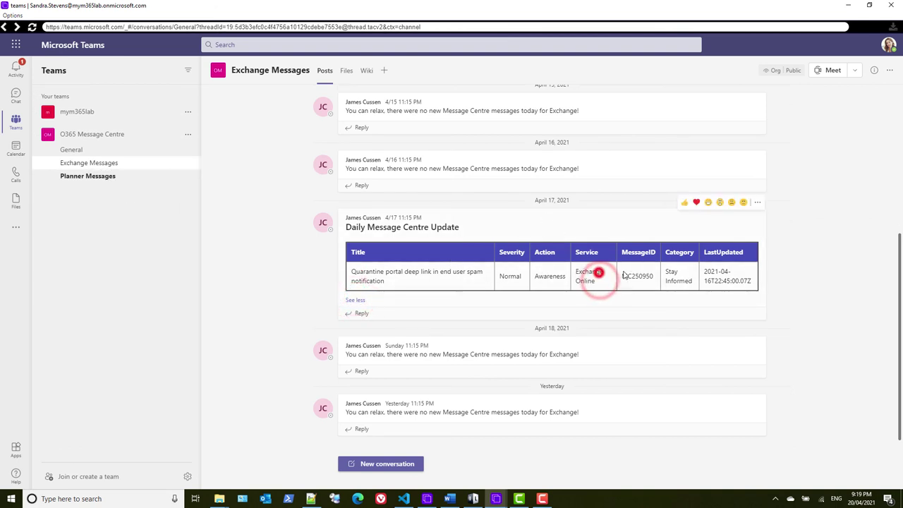
- Open the Planner Messages channel, expand the April 16 Daily Message Centre Update post, and check its Service column
left_click(90, 177)
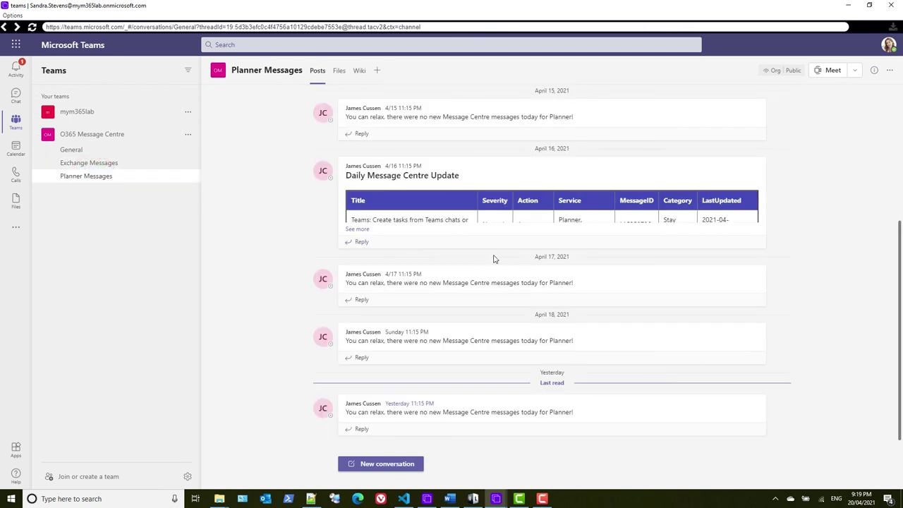
left_click(358, 229)
left_click_drag(605, 209, 539, 205)
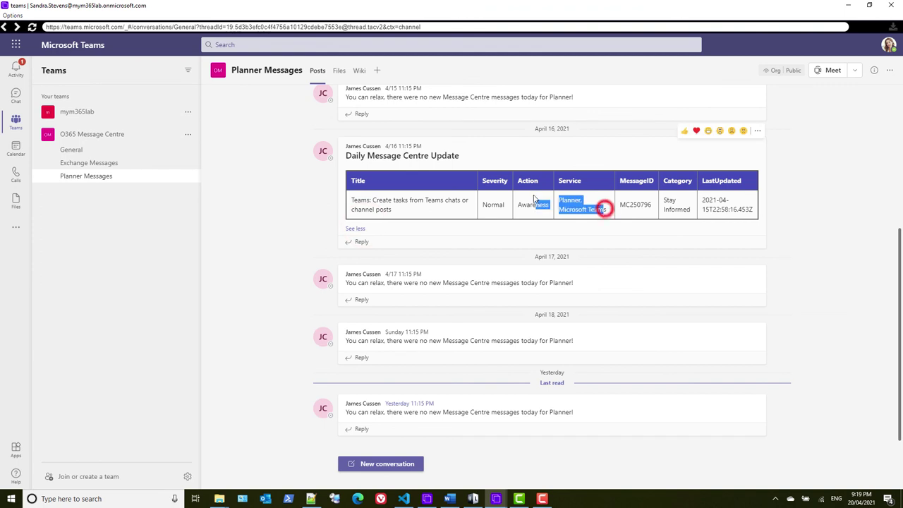
left_click(494, 208)
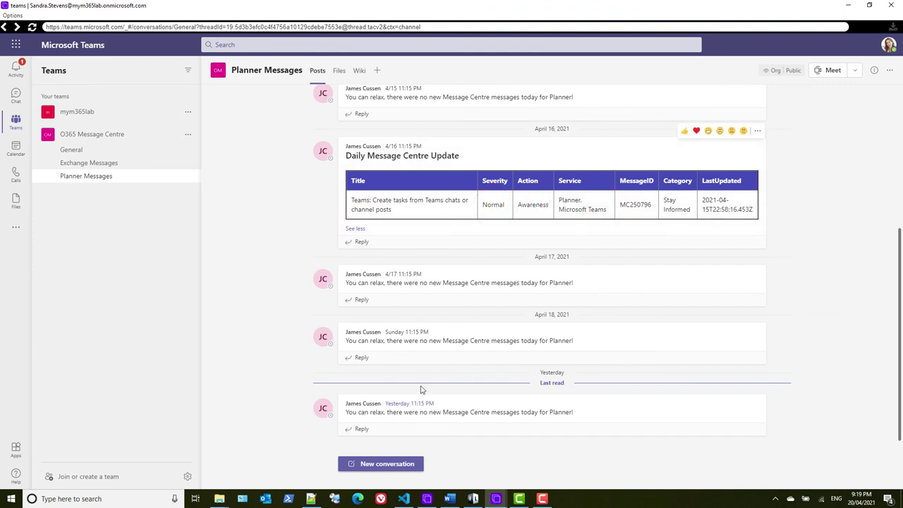
- Switch to the per-channel Power Automate flow and read the Filter array expression through to its AffectedWorkloadDisplayNames clause
left_click(496, 499)
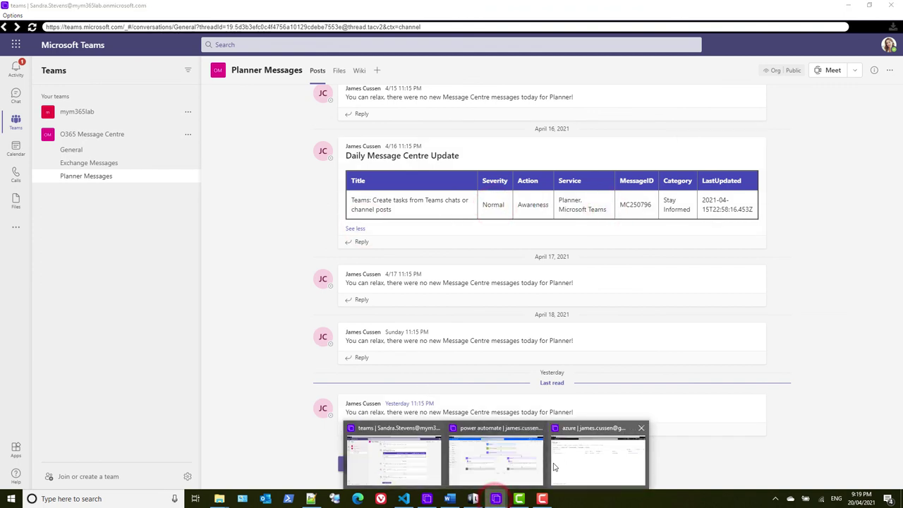
left_click(526, 466)
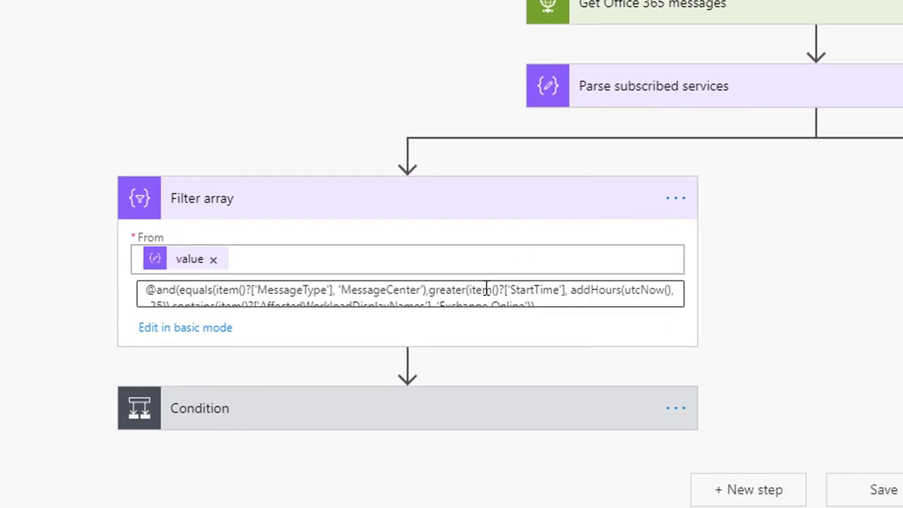
left_click(487, 289)
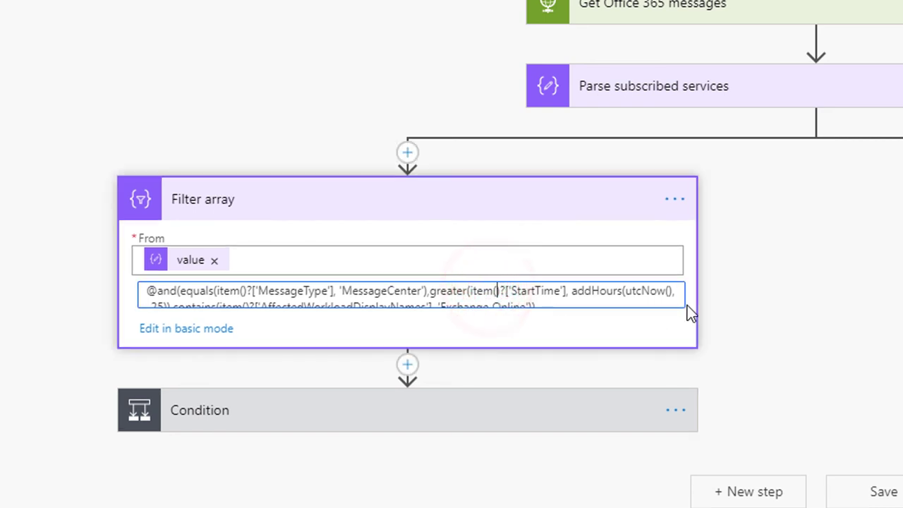
key("Right")
key("Right")
key("Right")
key("Right")
key("Right")
key("Right")
key("Right")
key("Right")
key("Right")
key("Right")
key("Right")
key("Right")
key("Right")
key("Right")
key("Right")
key("Right")
key("Right")
key("Right")
key("Right")
key("Right")
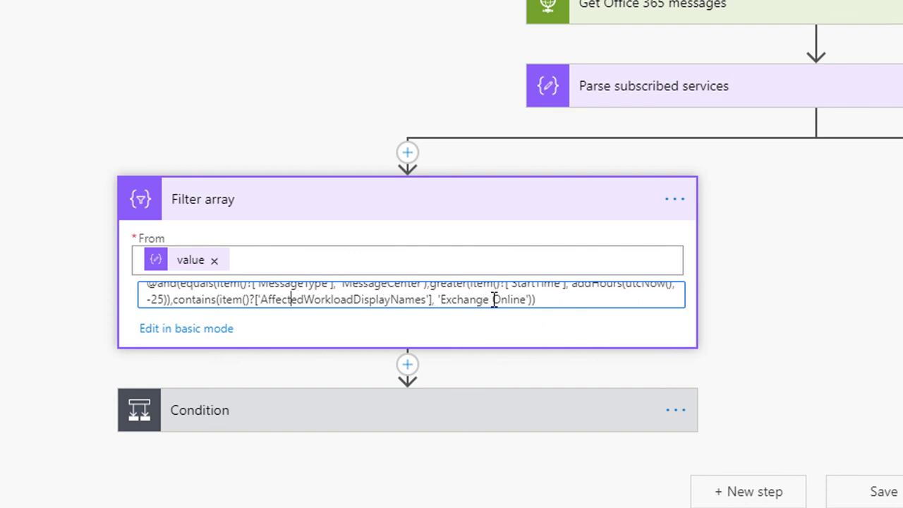
- Expand the Condition under Filter array and inspect the Post a message (V3) action in its If no branch
left_click(522, 413)
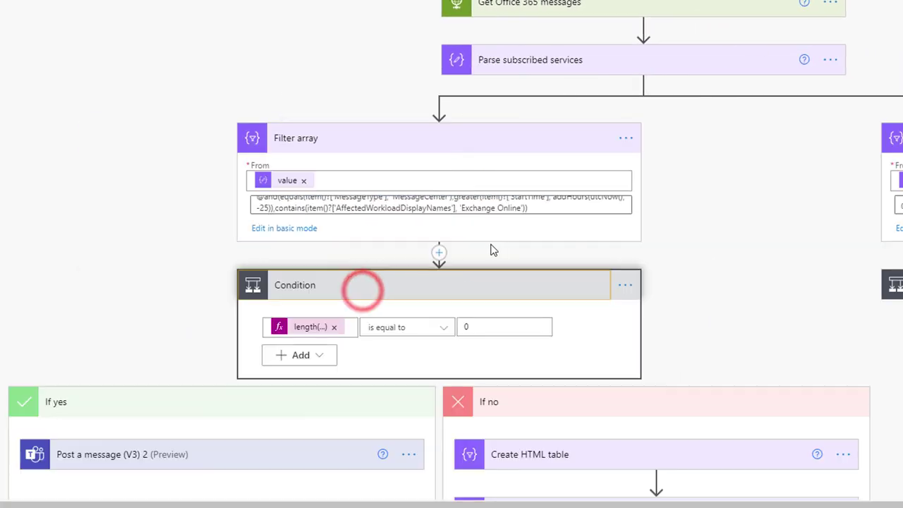
scroll(693, 264, "down", 5)
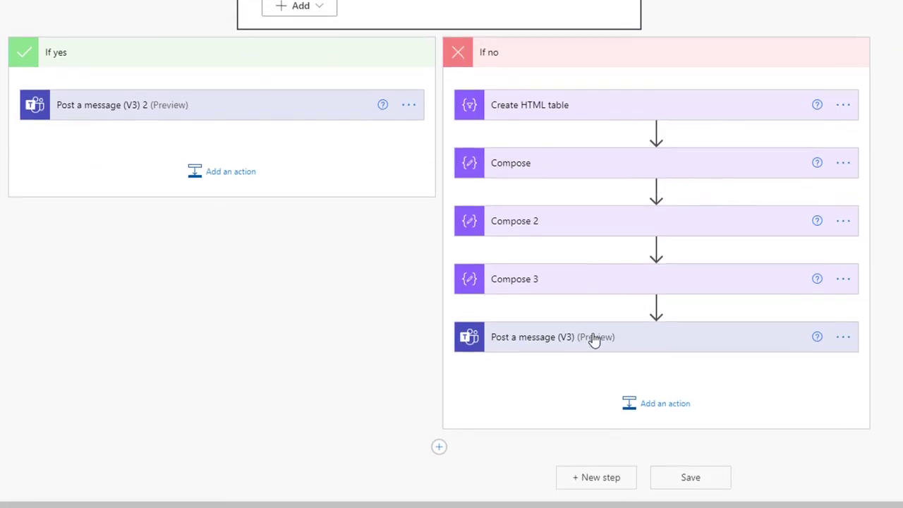
left_click(593, 337)
scroll(511, 363, "down", 2)
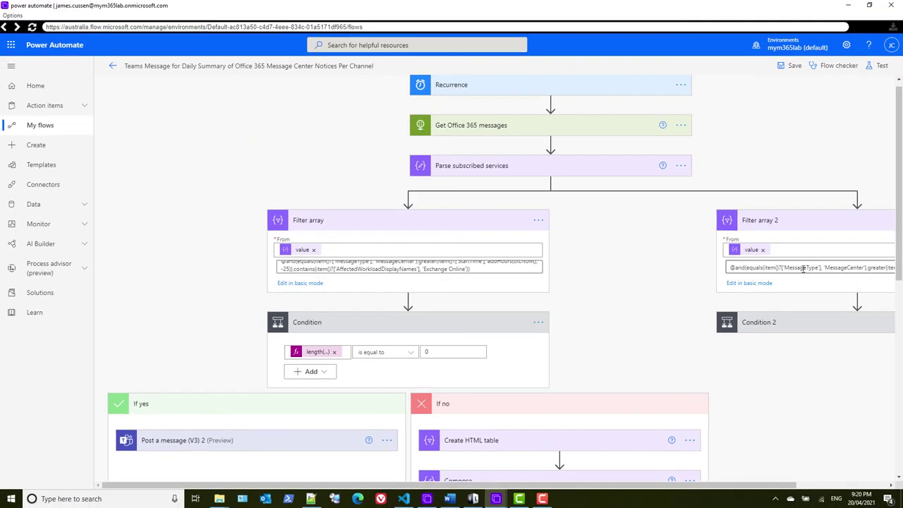
- Check the AffectedWorkloadDisplayNames clause in Filter array 2, and switch to the Azure portal's Logic apps list
left_click(803, 268)
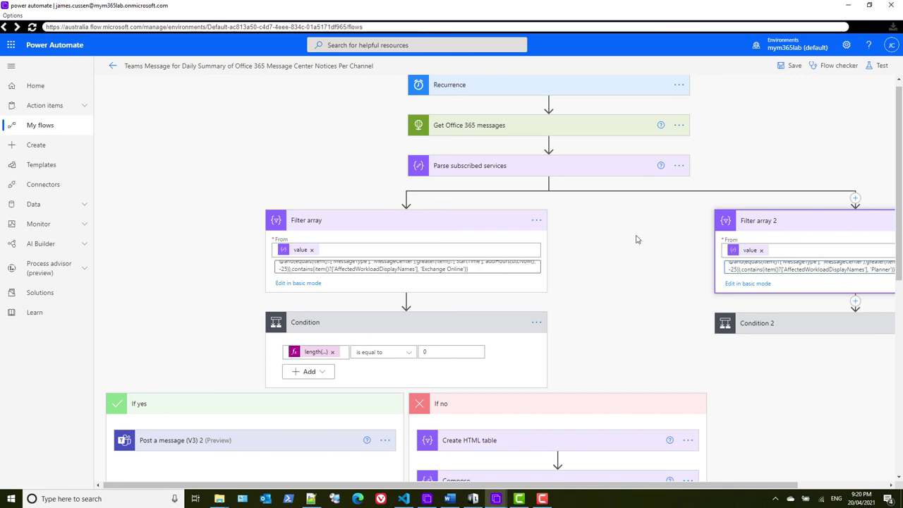
left_click(615, 246)
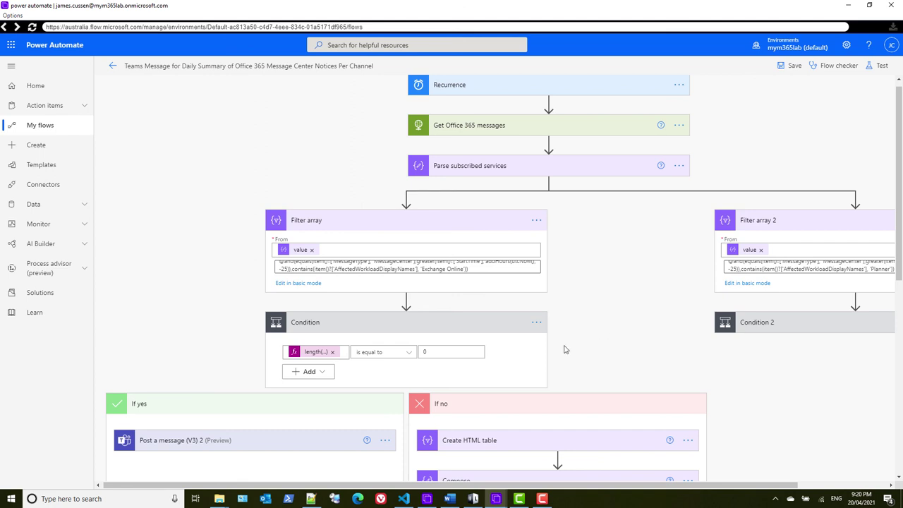
left_click(497, 498)
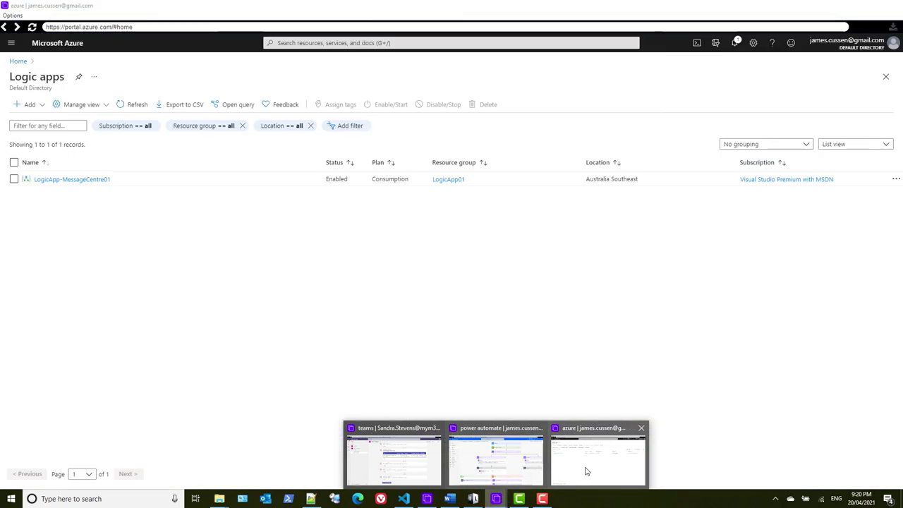
left_click(585, 469)
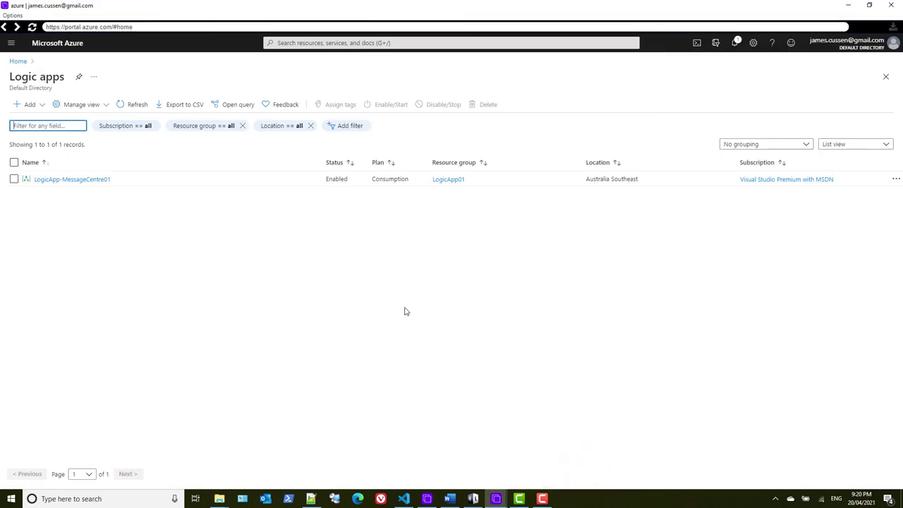
- Open the LogicApp-MessageCentre01 logic app and bring up its workflow in the Logic Apps Designer
left_click(383, 7)
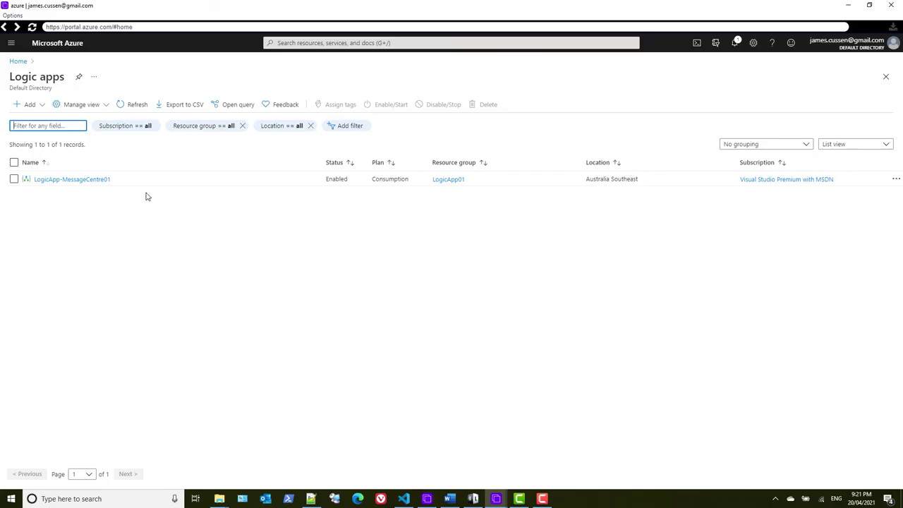
left_click(103, 179)
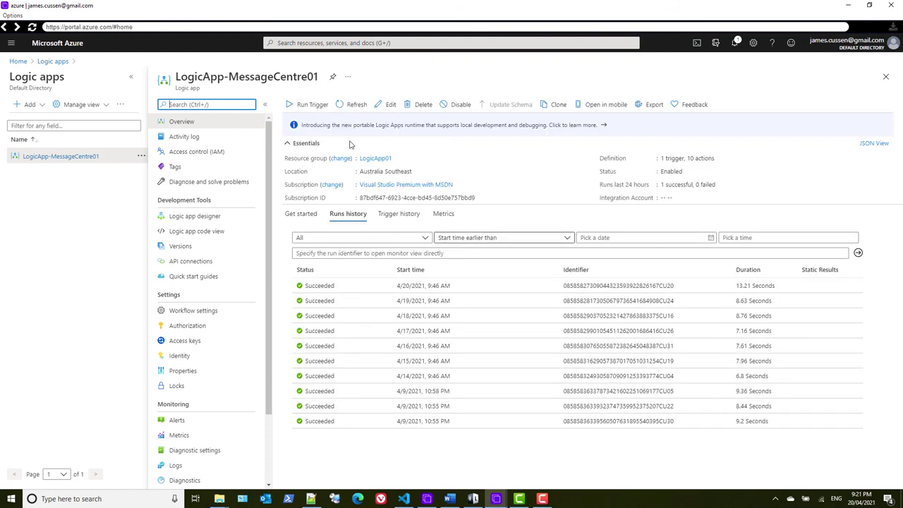
left_click(388, 105)
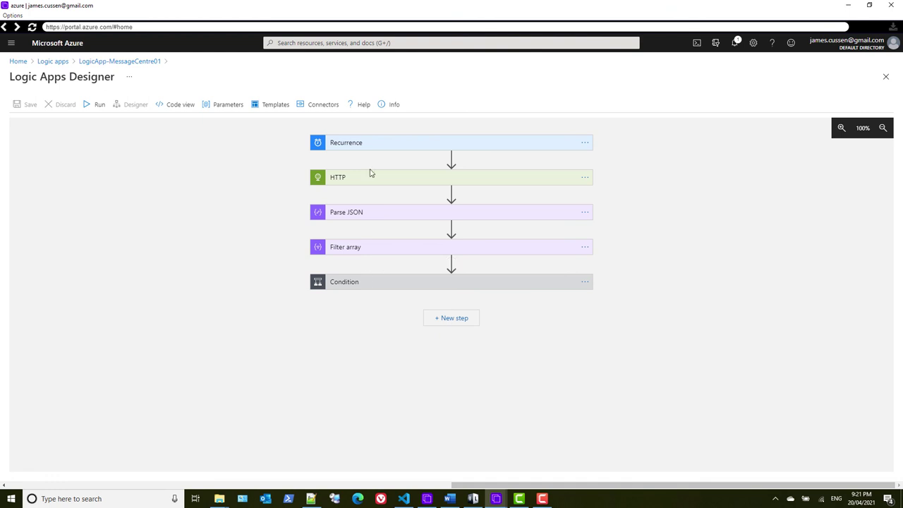
- Expand the Condition below Filter array and review the actions in its True and False branches
left_click(407, 285)
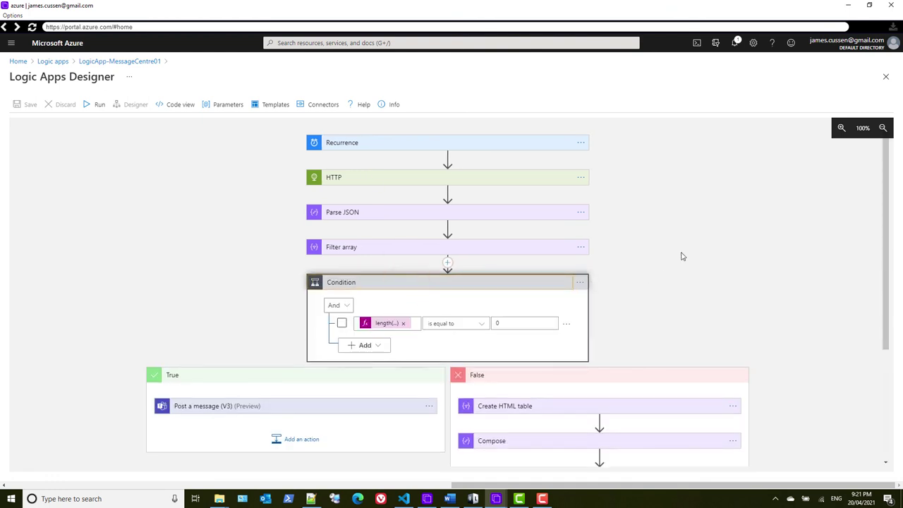
left_click(691, 248)
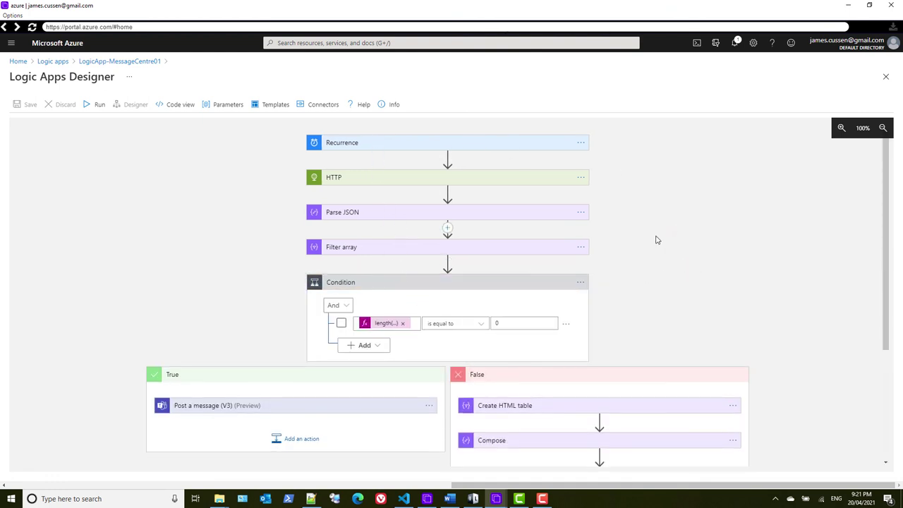
scroll(640, 229, "down", 3)
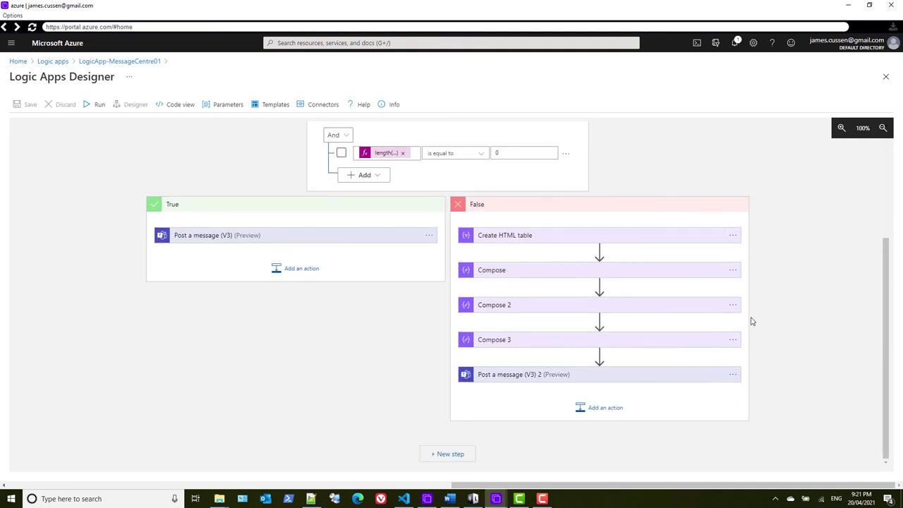
scroll(750, 318, "up", 3)
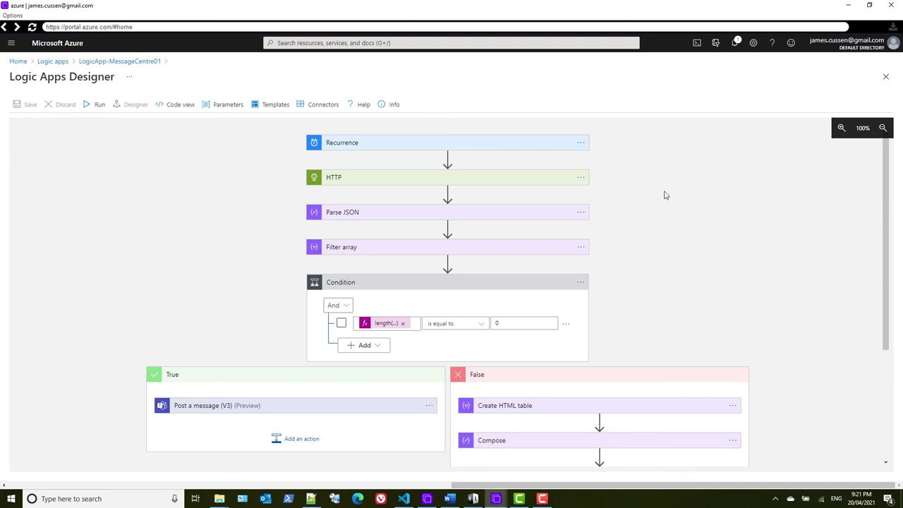
left_click(684, 197)
left_click(626, 181)
scroll(670, 223, "down", 3)
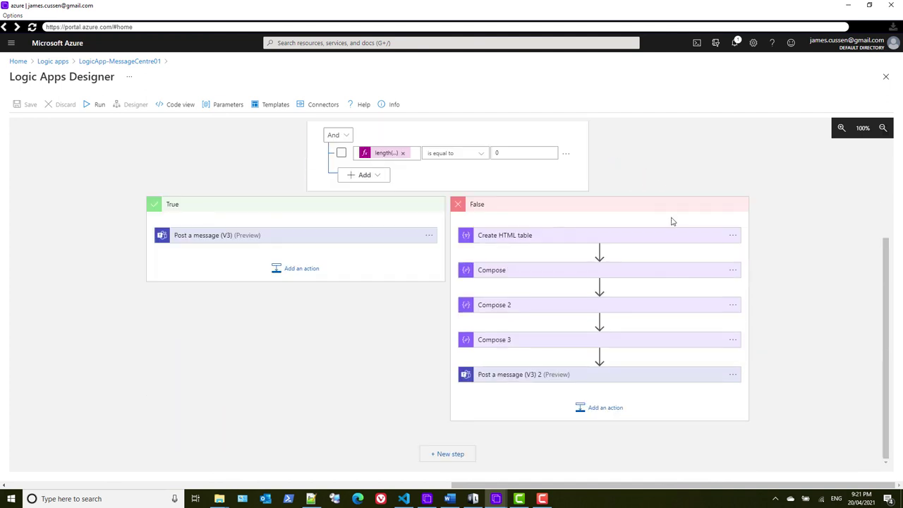
scroll(670, 223, "up", 3)
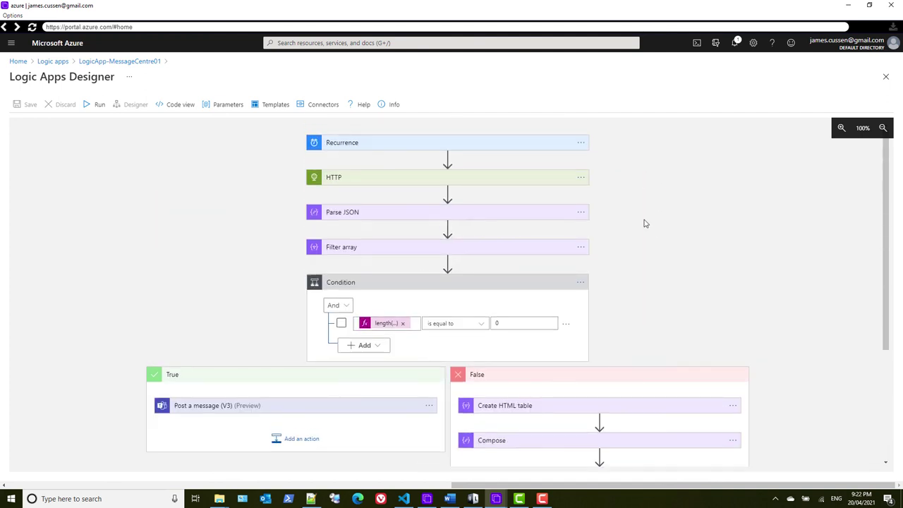